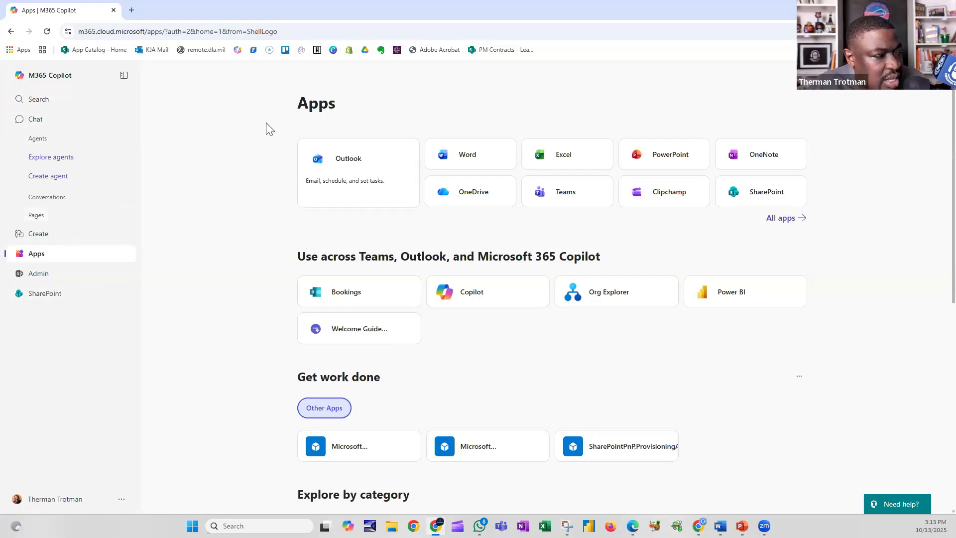
# Step: Open SharePoint from the Microsoft 365 apps and refresh its start page
pyautogui.scroll(-7, 298, 239)
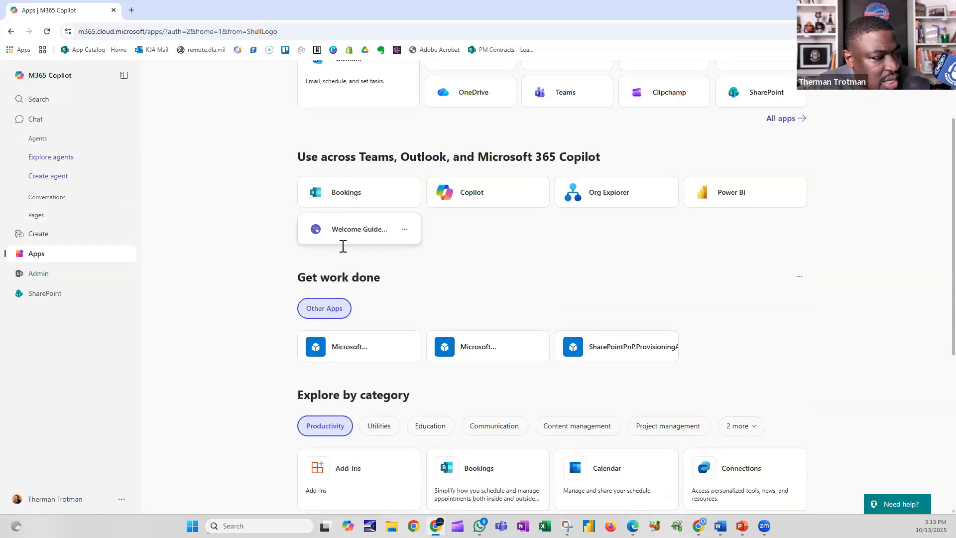
pyautogui.scroll(7, 284, 296)
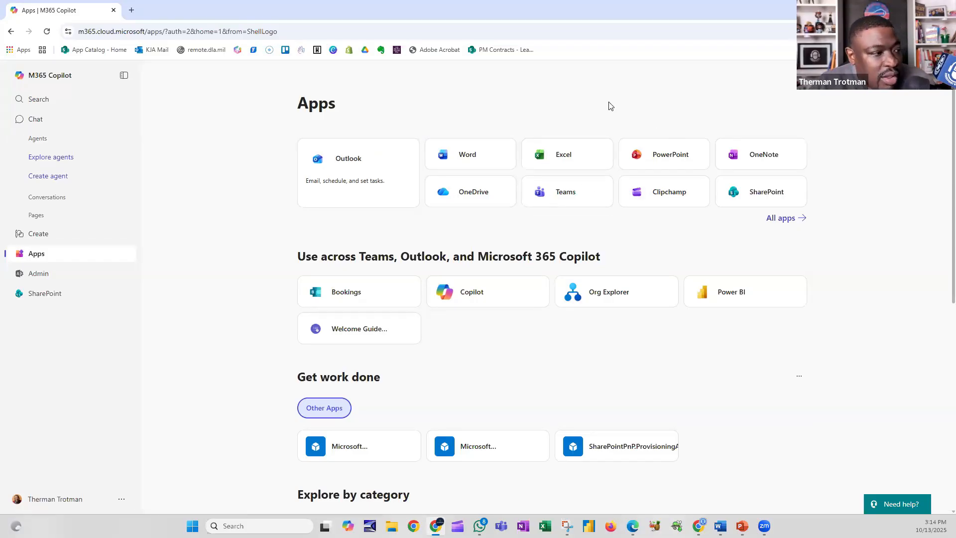
pyautogui.click(751, 198)
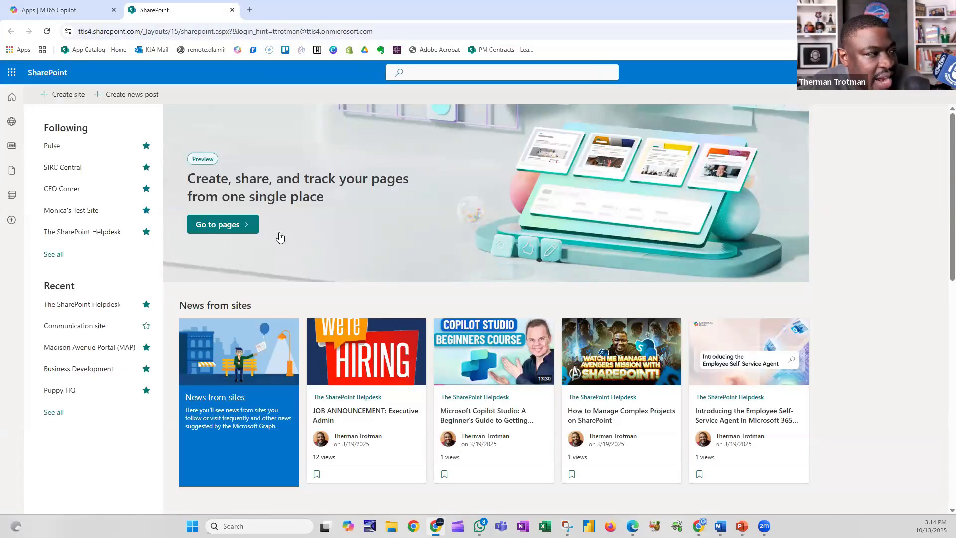
pyautogui.scroll(-1, 290, 240)
pyautogui.scroll(1, 291, 241)
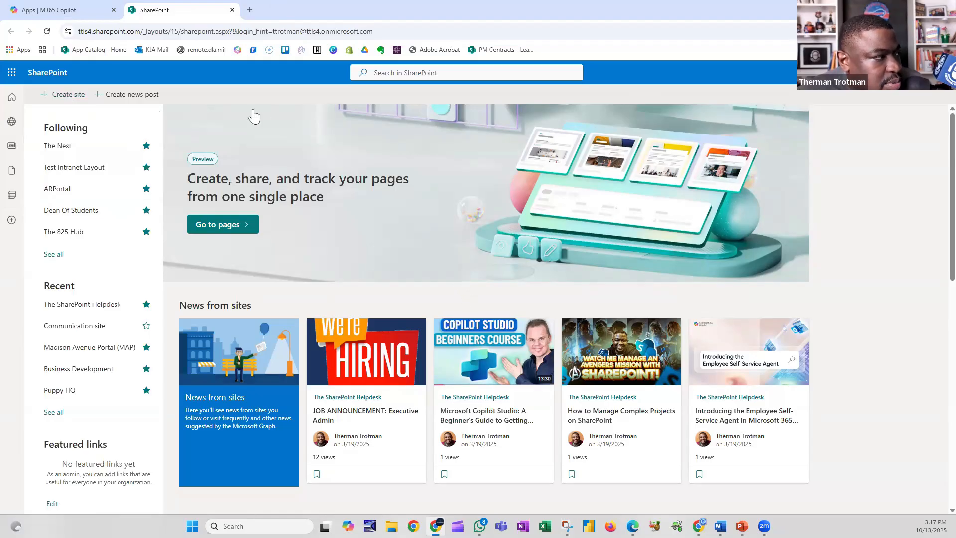
pyautogui.click(47, 31)
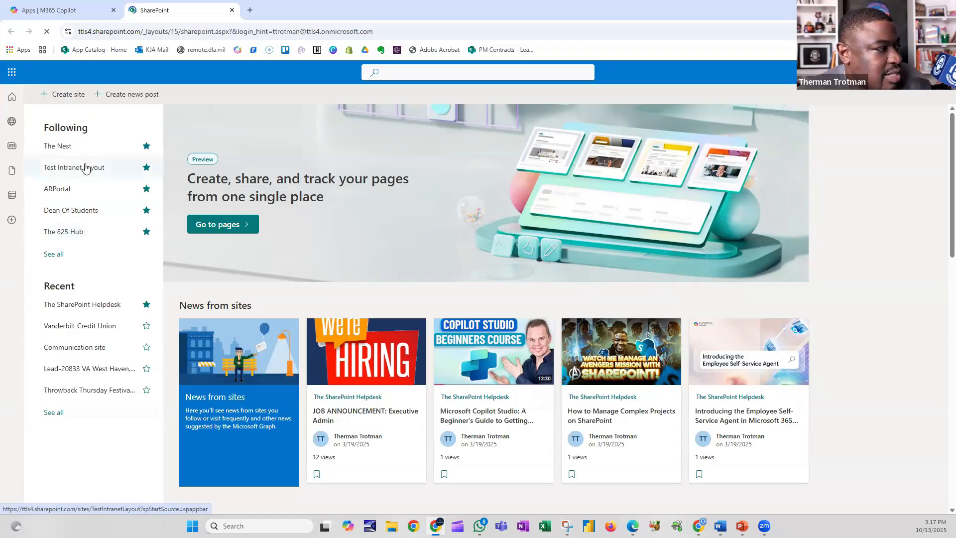
pyautogui.click(48, 32)
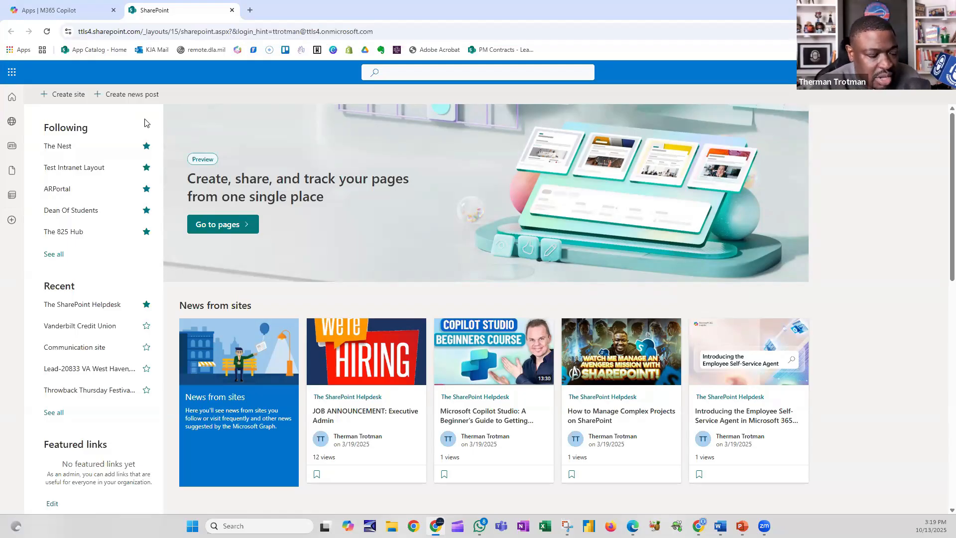
# Step: Start creating a new communication site and look through the Microsoft site templates
pyautogui.click(65, 95)
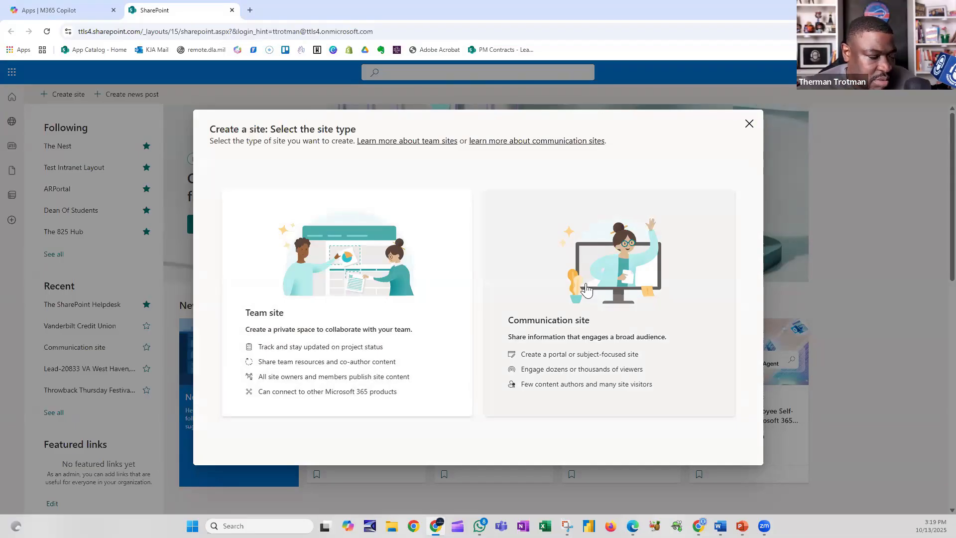
pyautogui.click(558, 295)
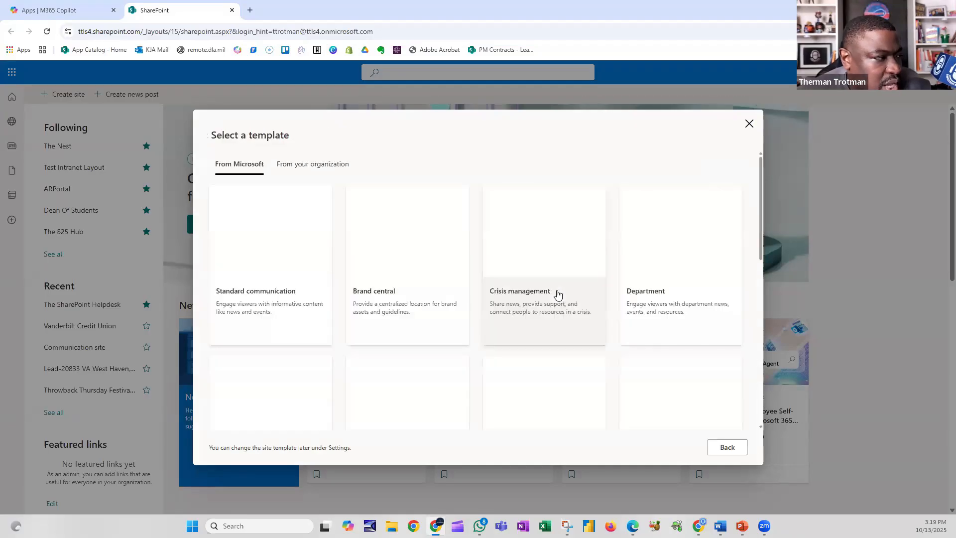
pyautogui.scroll(-3, 616, 270)
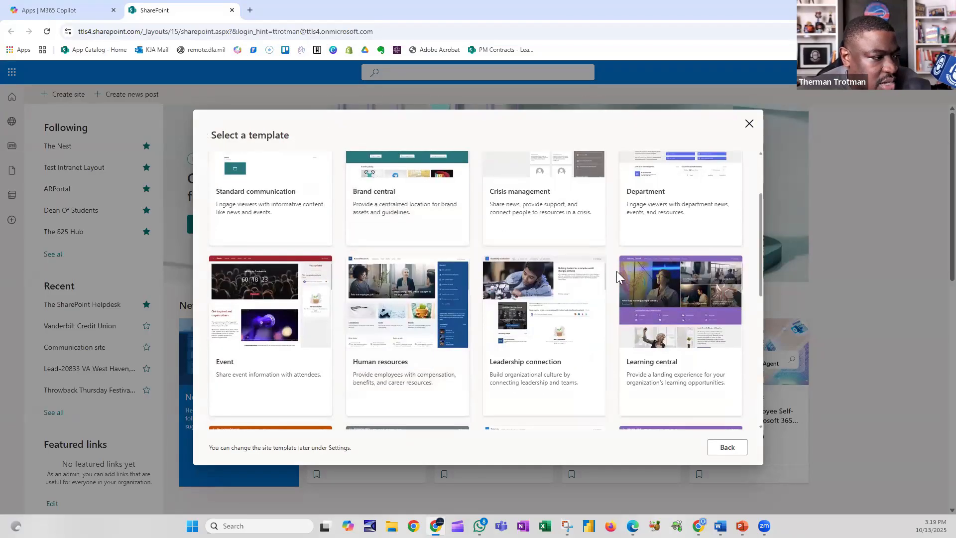
pyautogui.scroll(-3, 503, 259)
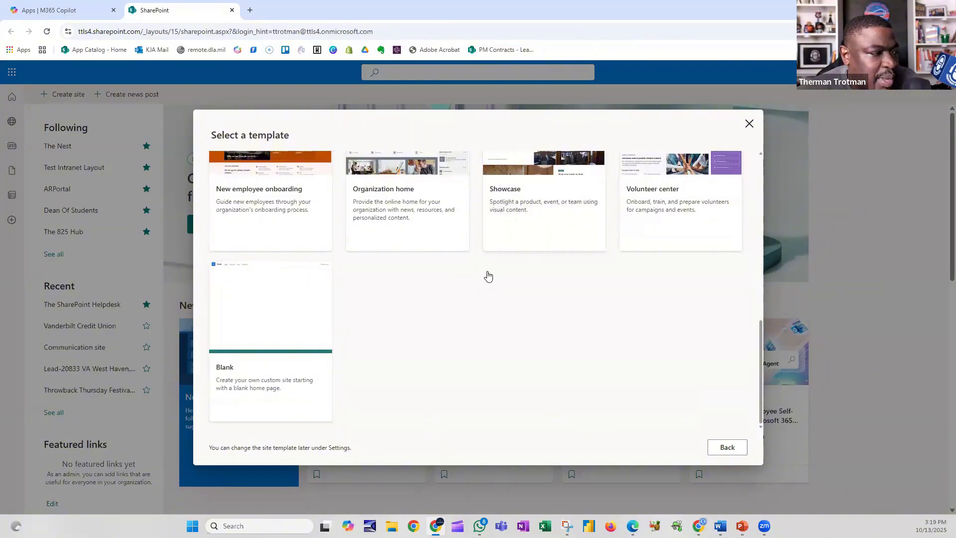
pyautogui.scroll(5, 463, 264)
pyautogui.scroll(3, 439, 250)
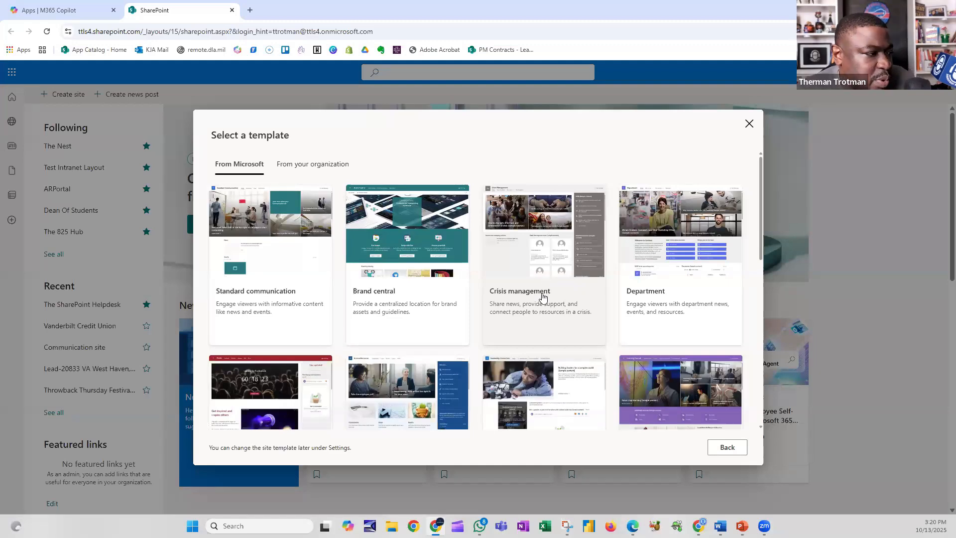
# Step: Find the Learning central template among the Microsoft templates and open its preview
pyautogui.scroll(-3, 538, 305)
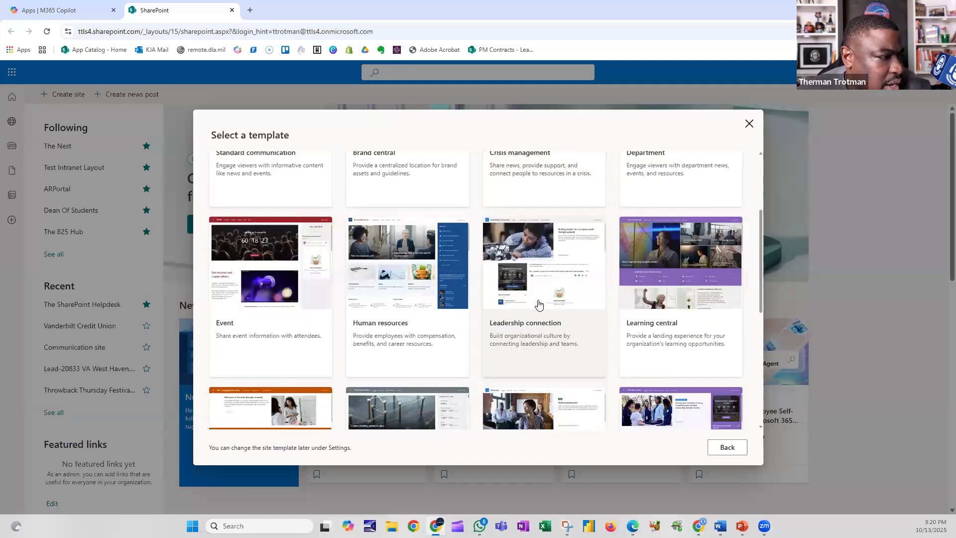
pyautogui.scroll(-1, 538, 306)
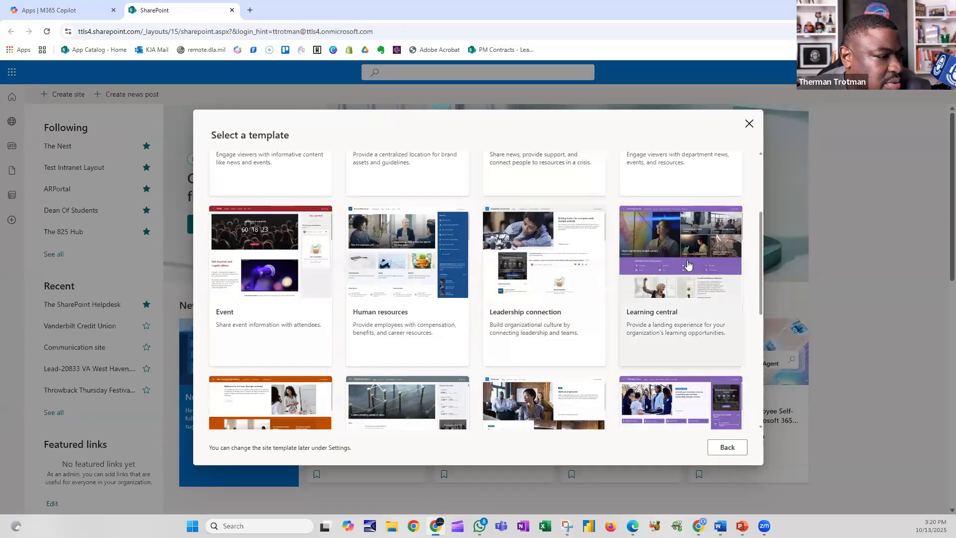
pyautogui.scroll(-2, 702, 276)
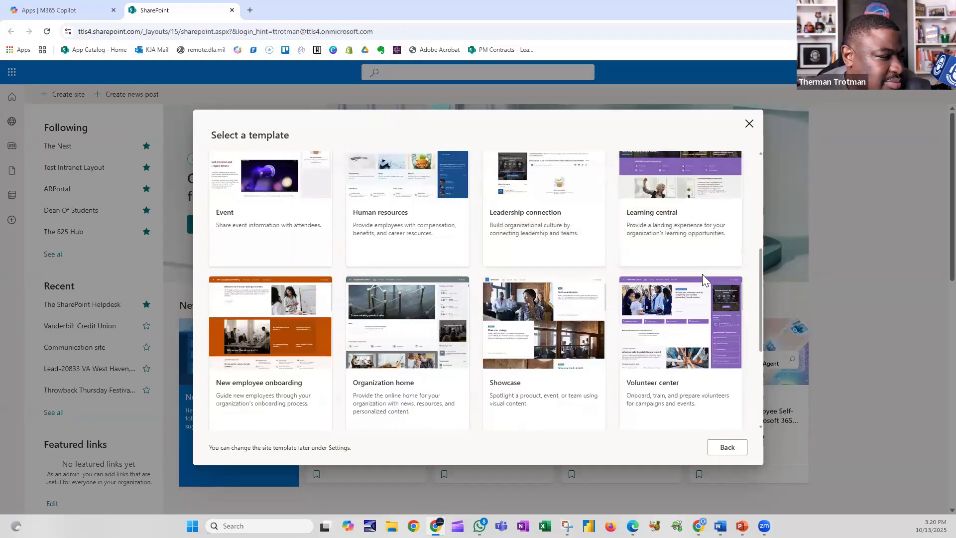
pyautogui.scroll(2, 701, 276)
pyautogui.click(687, 257)
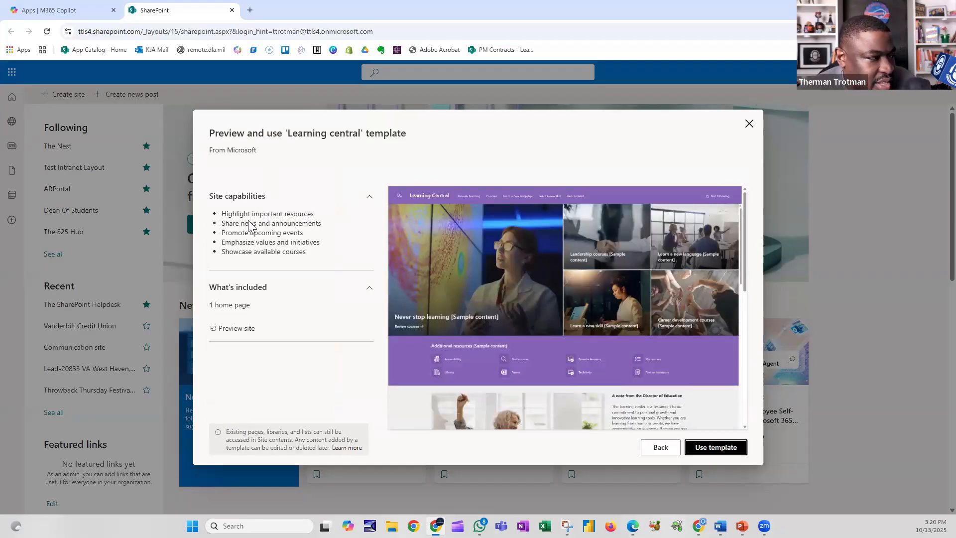
# Step: Review the sample page in the Learning central preview and use this template for the new site
pyautogui.scroll(-1, 251, 224)
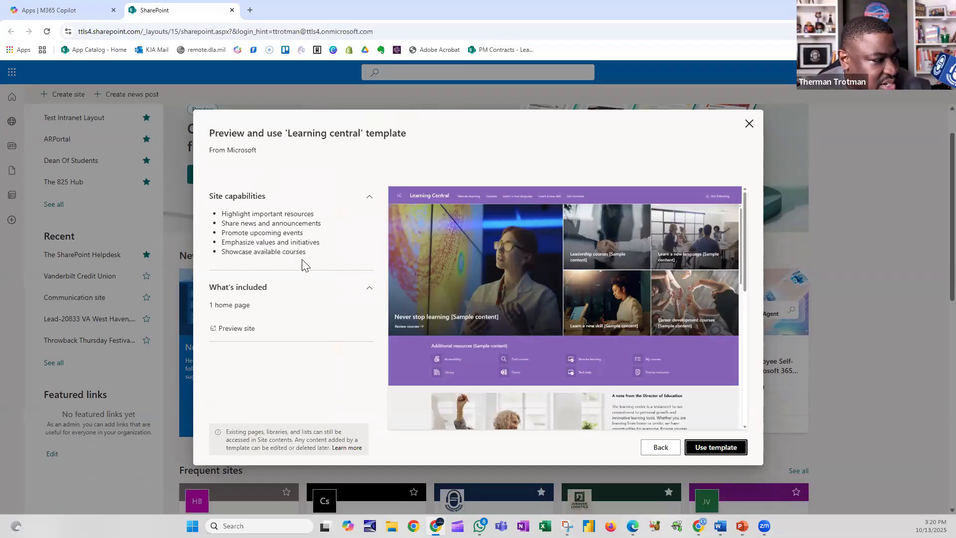
pyautogui.scroll(-5, 371, 299)
pyautogui.scroll(-10, 649, 305)
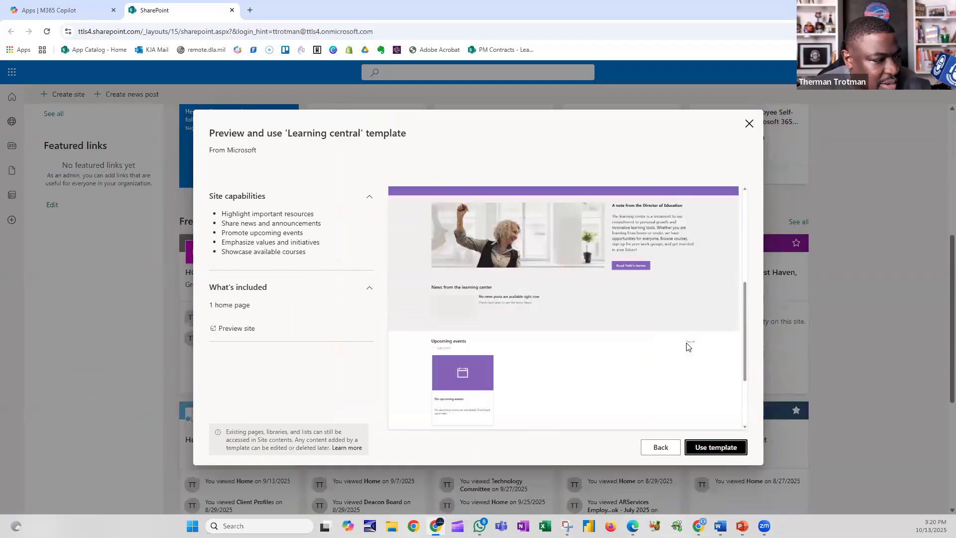
pyautogui.scroll(8, 622, 293)
pyautogui.scroll(-9, 608, 276)
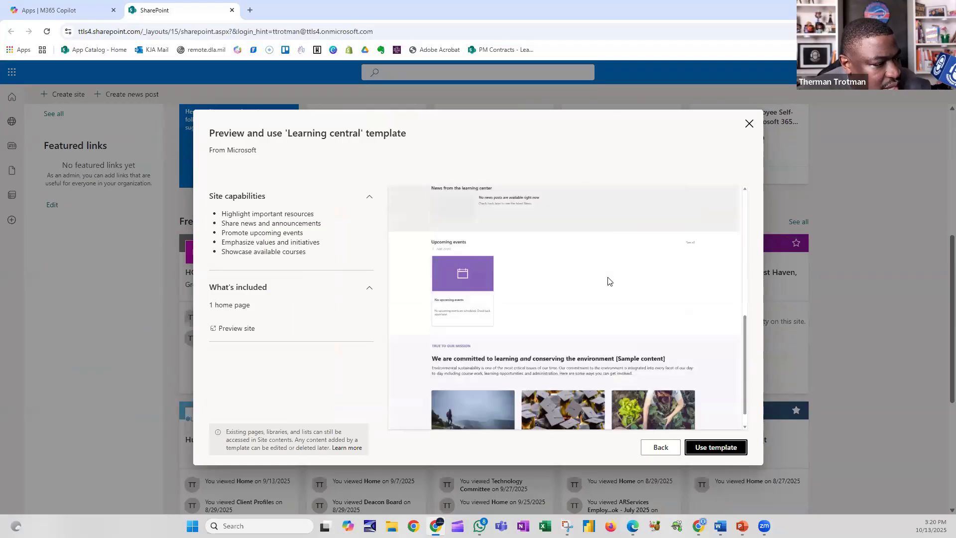
pyautogui.click(724, 448)
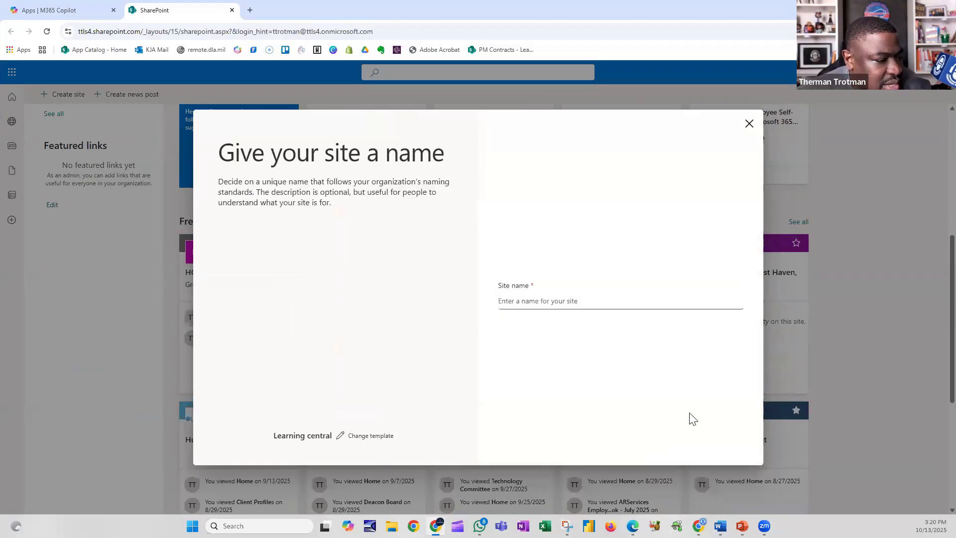
# Step: Name the new site LovelyAccountingFirm and leave its description blank
pyautogui.click(569, 299)
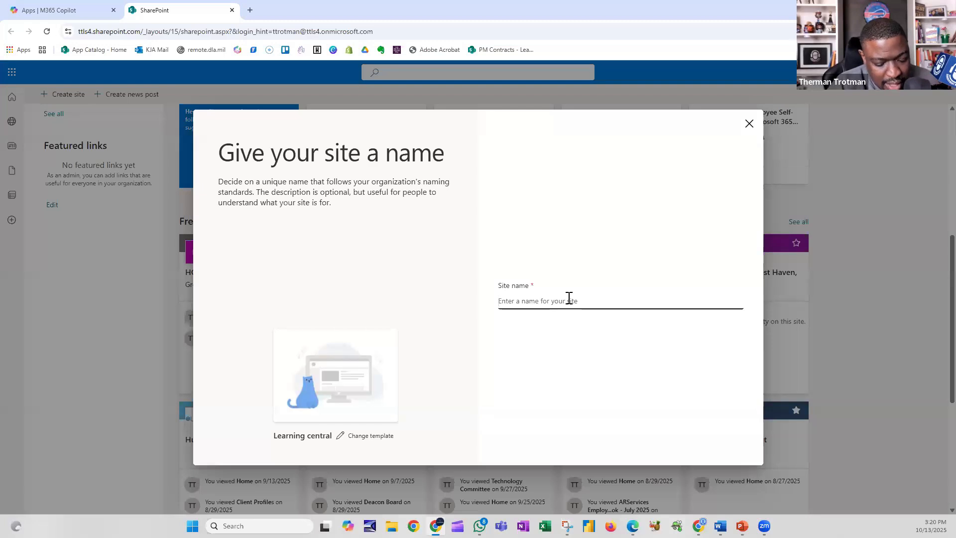
pyautogui.write('Love')
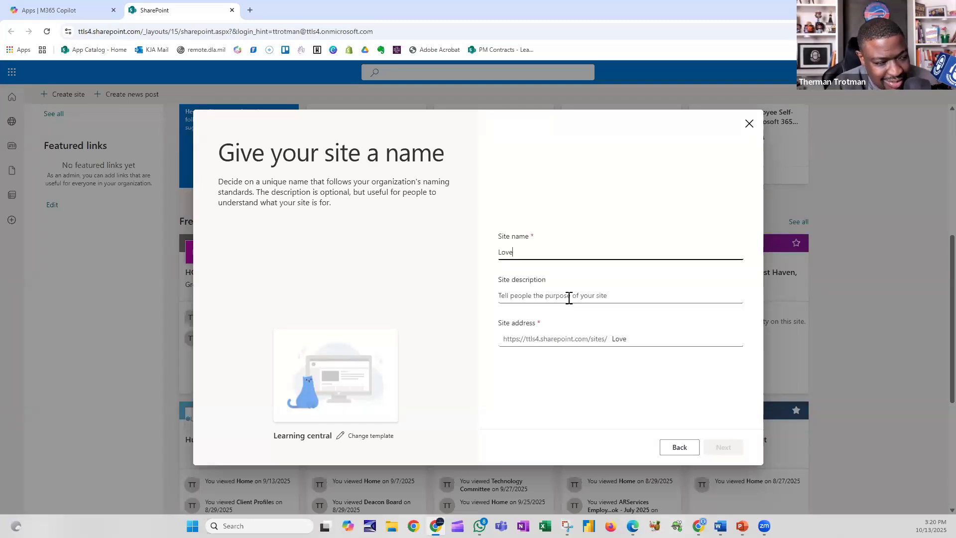
pyautogui.write('lyAccou')
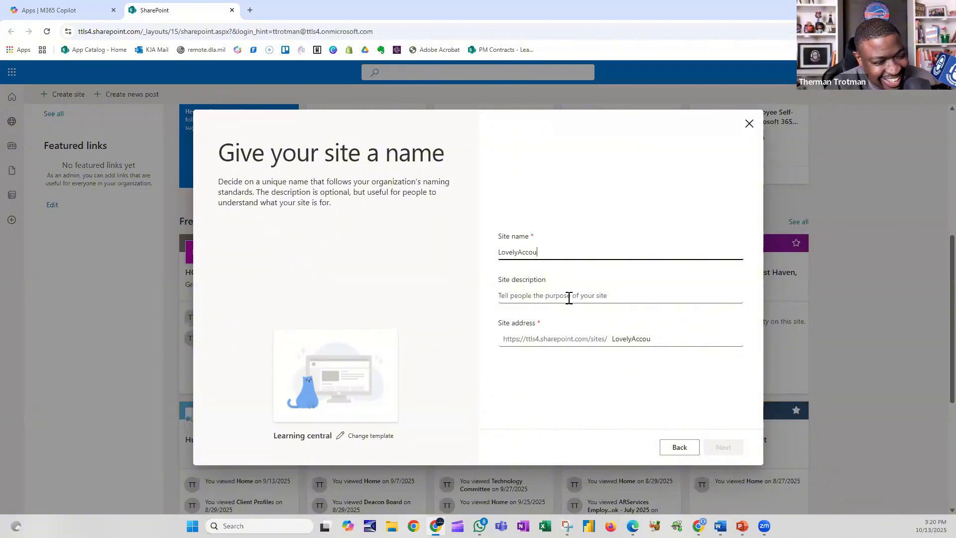
pyautogui.write('ntingFirm')
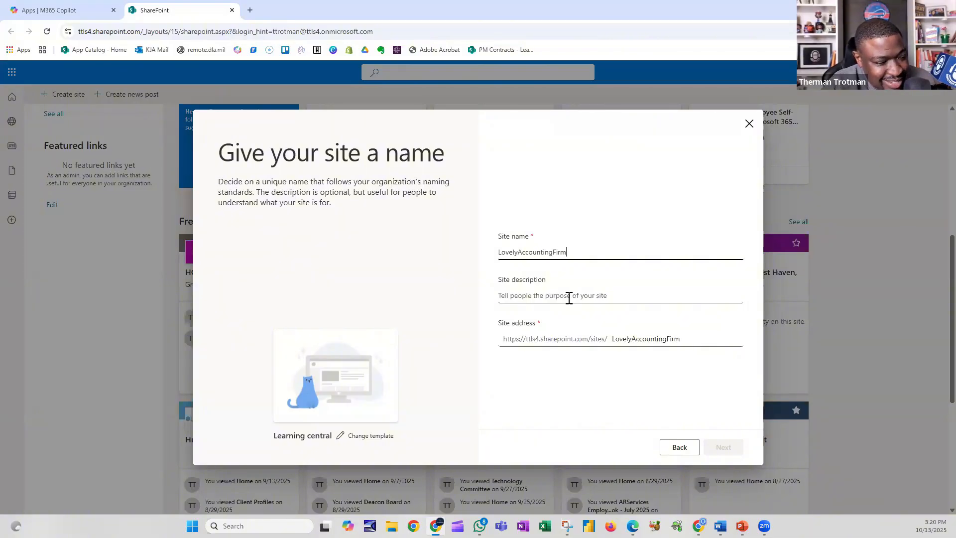
pyautogui.click(553, 295)
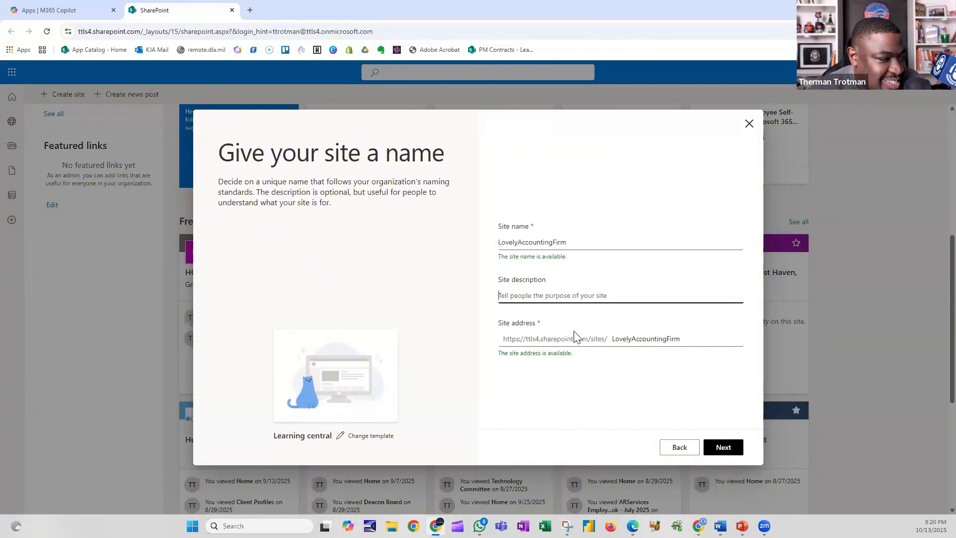
# Step: Shorten the ending of the site address to LAF and create the site with English as its language
pyautogui.doubleClick(634, 338)
pyautogui.write('LAF')
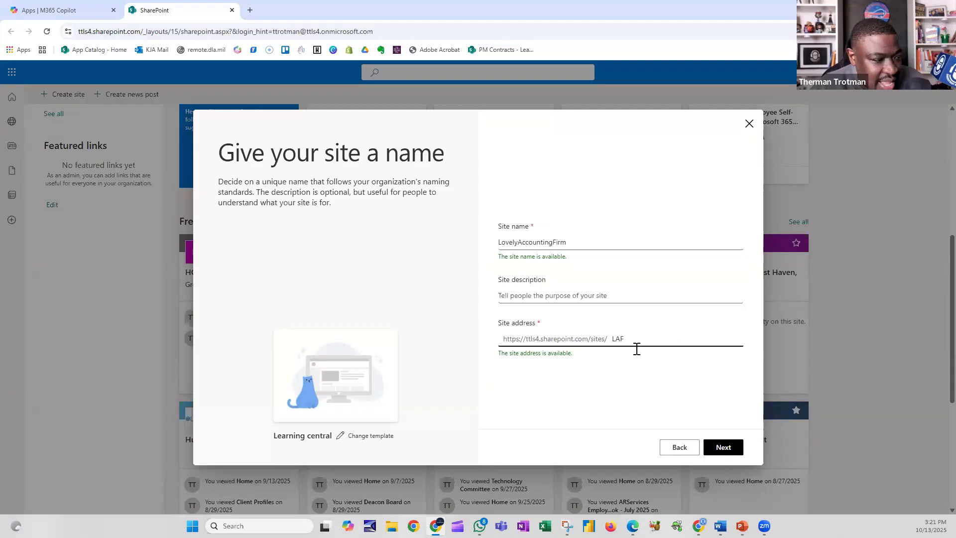
pyautogui.click(721, 447)
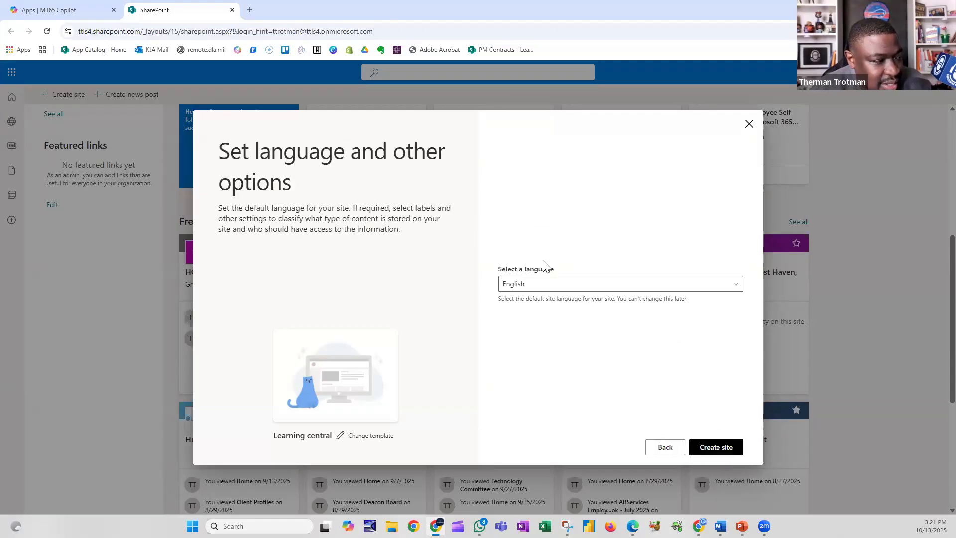
pyautogui.click(731, 449)
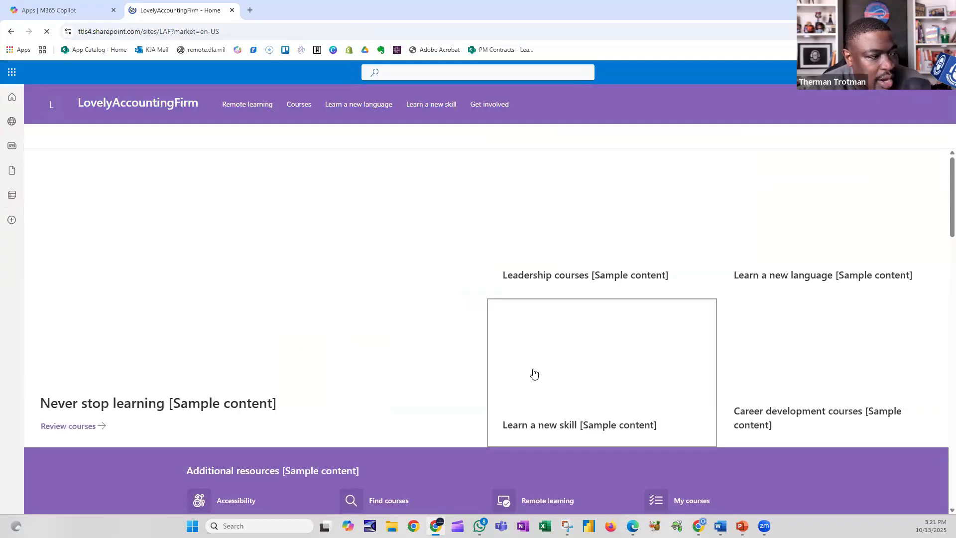
# Step: Look through the new site's home page from the hero tiles down to the mission section and back
pyautogui.scroll(-1, 529, 337)
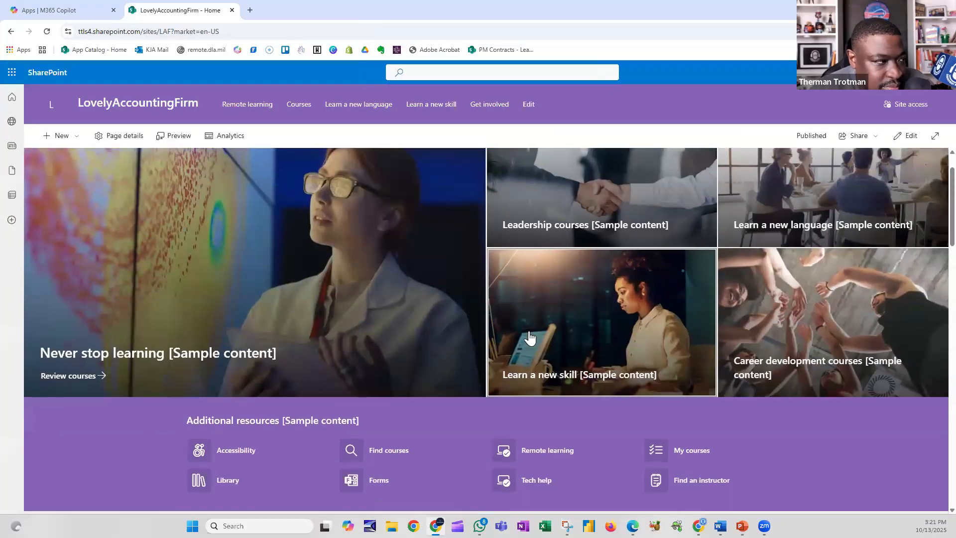
pyautogui.scroll(-8, 529, 337)
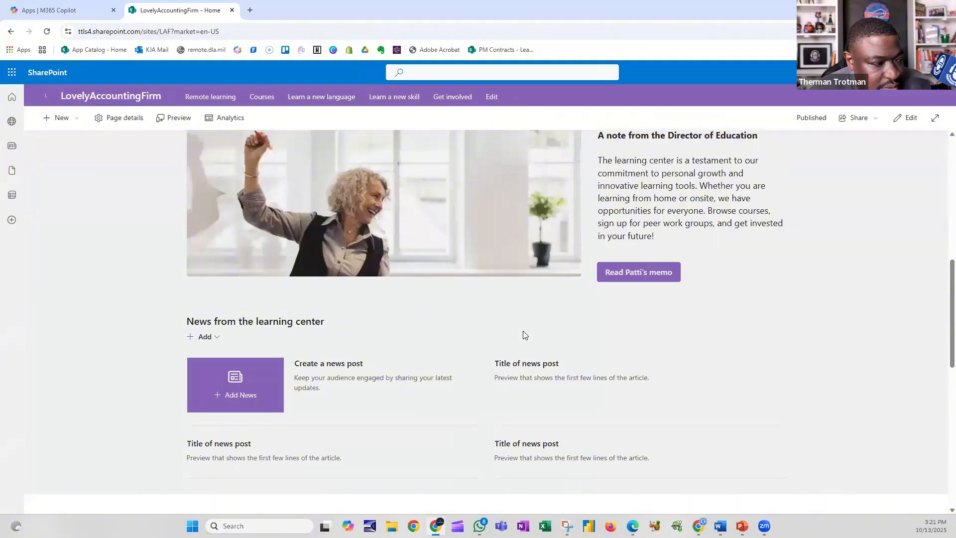
pyautogui.scroll(-9, 523, 334)
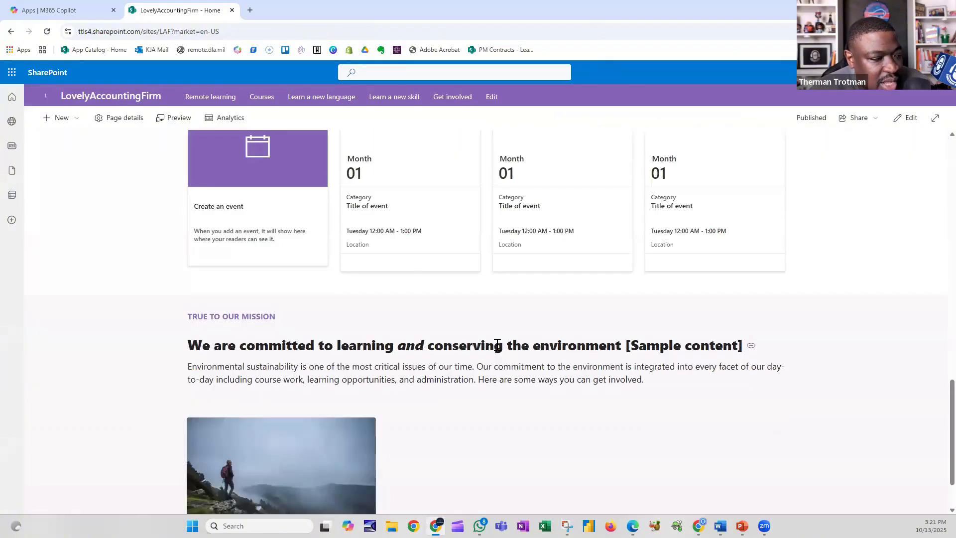
pyautogui.scroll(-2, 497, 344)
pyautogui.scroll(8, 498, 348)
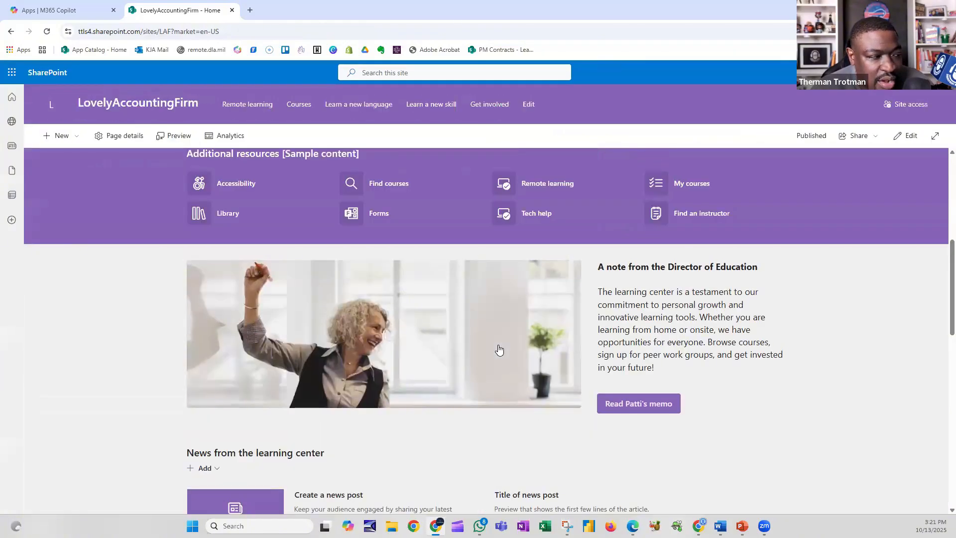
pyautogui.scroll(6, 498, 350)
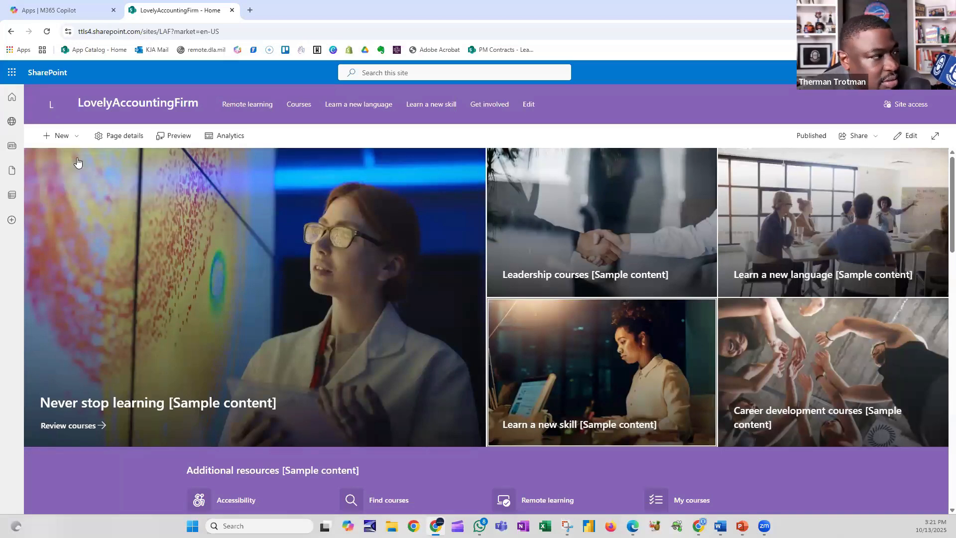
# Step: Highlight the tenant name ttls4 in the new site's web address
pyautogui.click(79, 31)
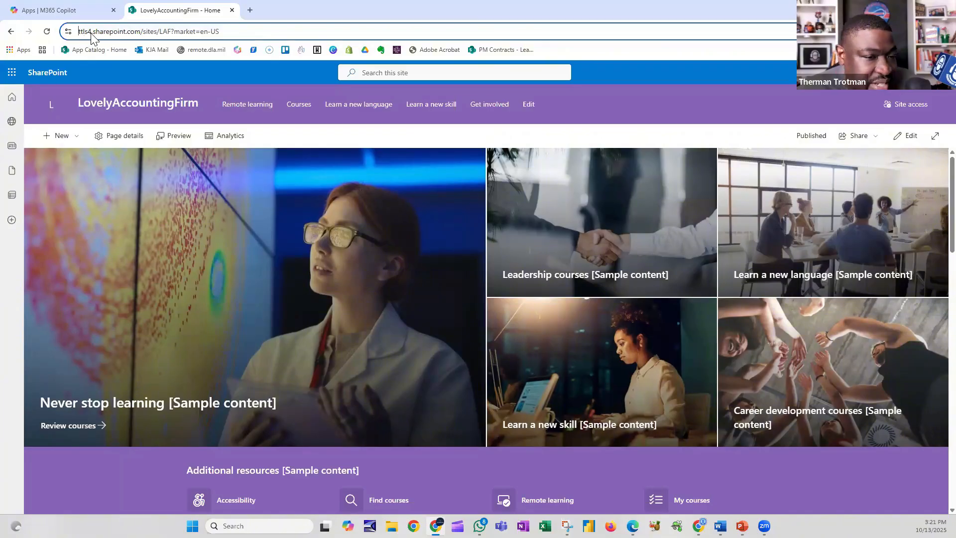
pyautogui.click(100, 32)
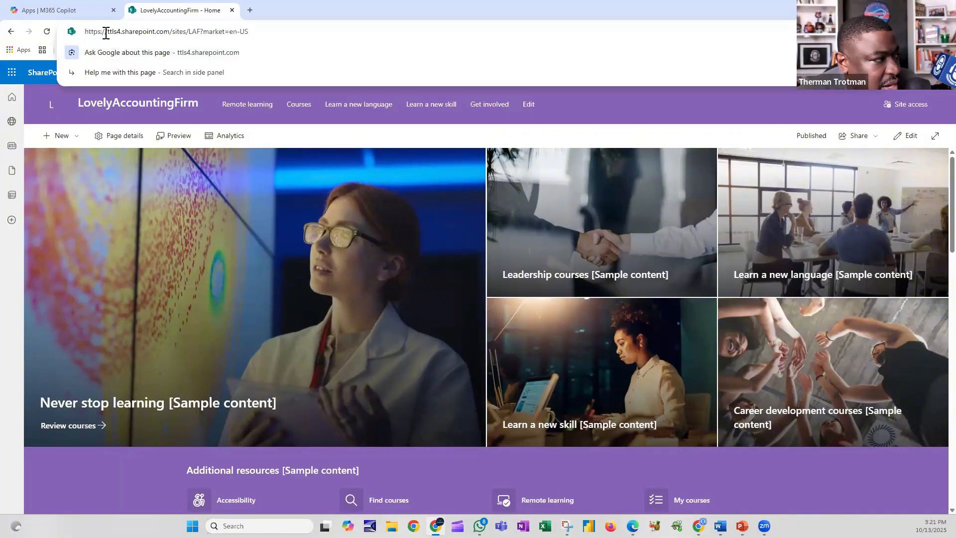
pyautogui.moveTo(107, 31); pyautogui.dragTo(123, 30)
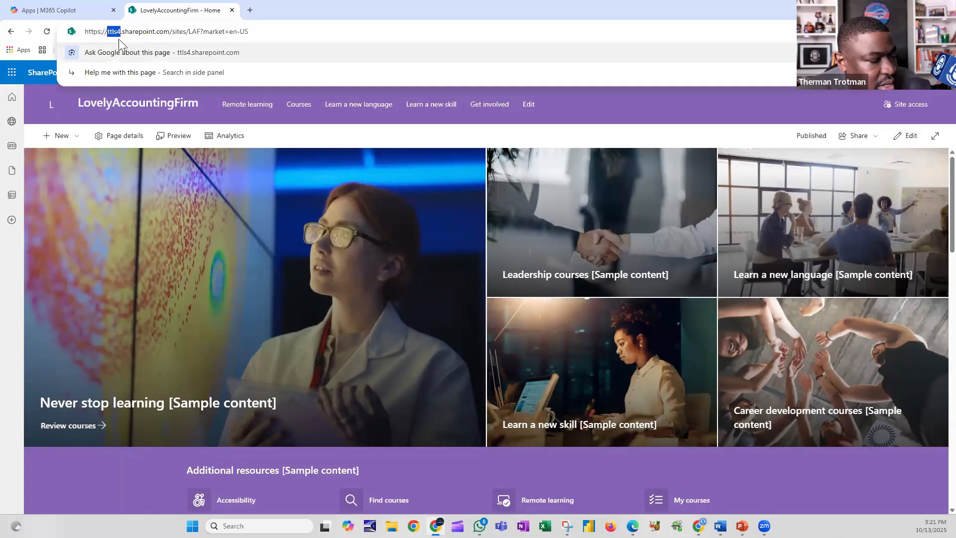
# Step: Open the tenant's root site by removing /sites/LAF?market=en-US from the web address
pyautogui.click(161, 31)
pyautogui.moveTo(171, 32); pyautogui.dragTo(295, 32)
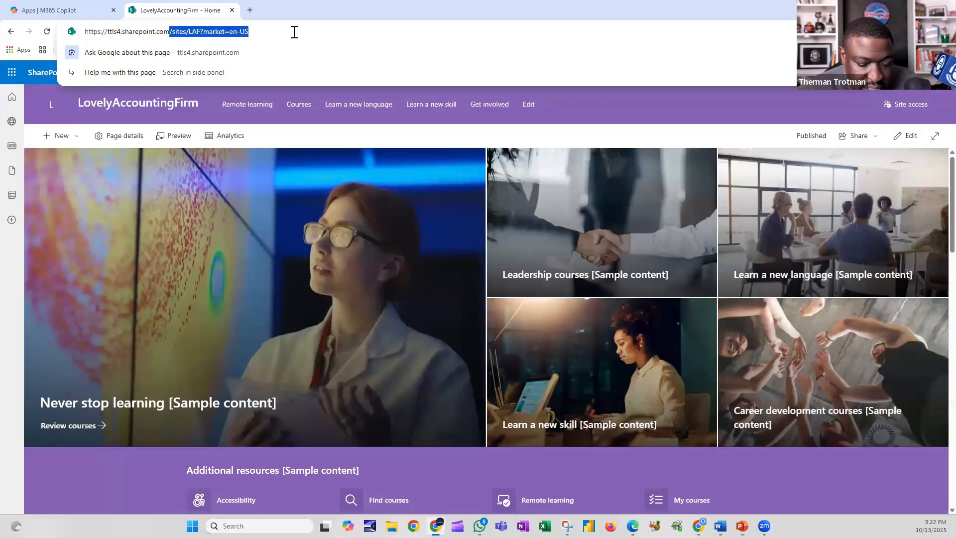
pyautogui.press('BackSpace')
pyautogui.press('Return')
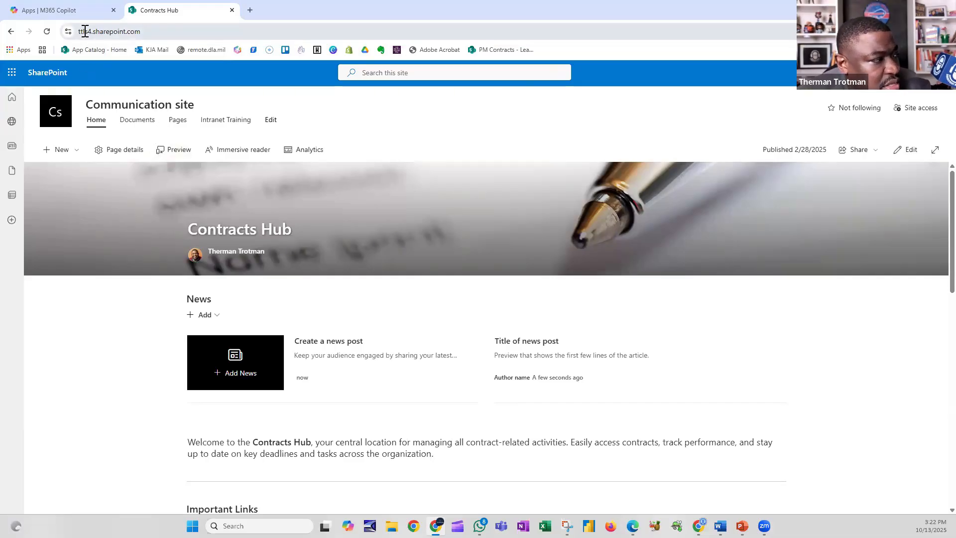
# Step: Highlight the root site's web address and return to the LovelyAccountingFirm home page
pyautogui.moveTo(79, 31); pyautogui.dragTo(142, 34)
pyautogui.click(124, 34)
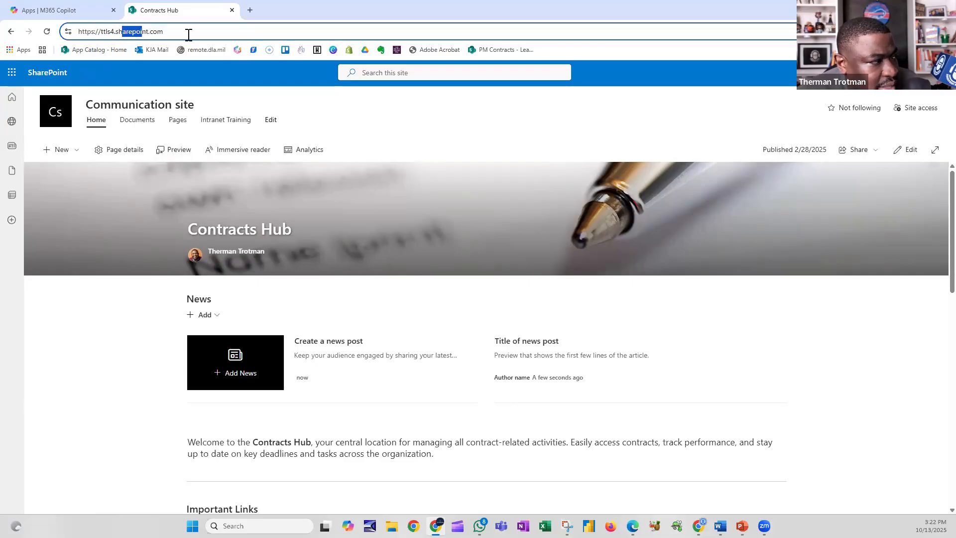
pyautogui.click(187, 34)
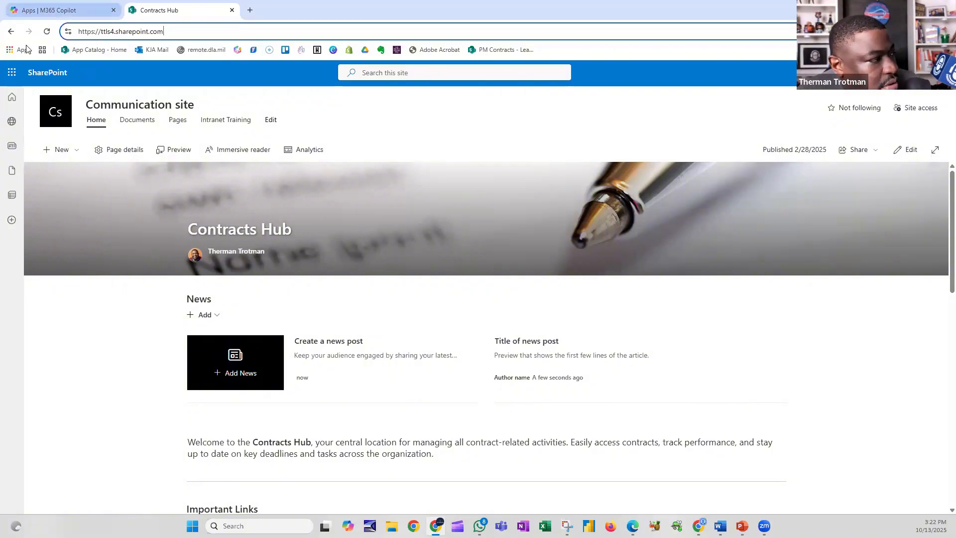
pyautogui.press('Return')
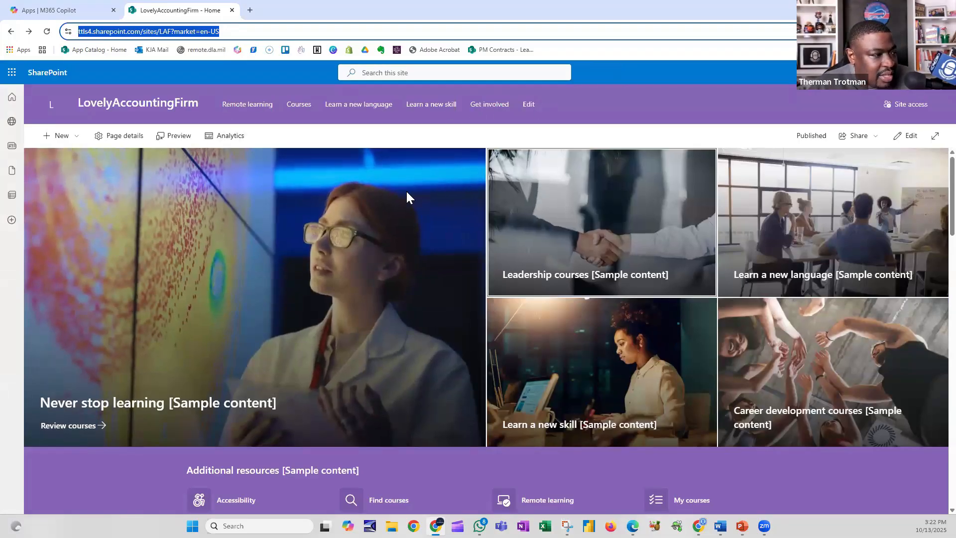
# Step: Look through the LovelyAccountingFirm home page from the hero tiles to the note from the Director of Education and back
pyautogui.scroll(-2, 319, 199)
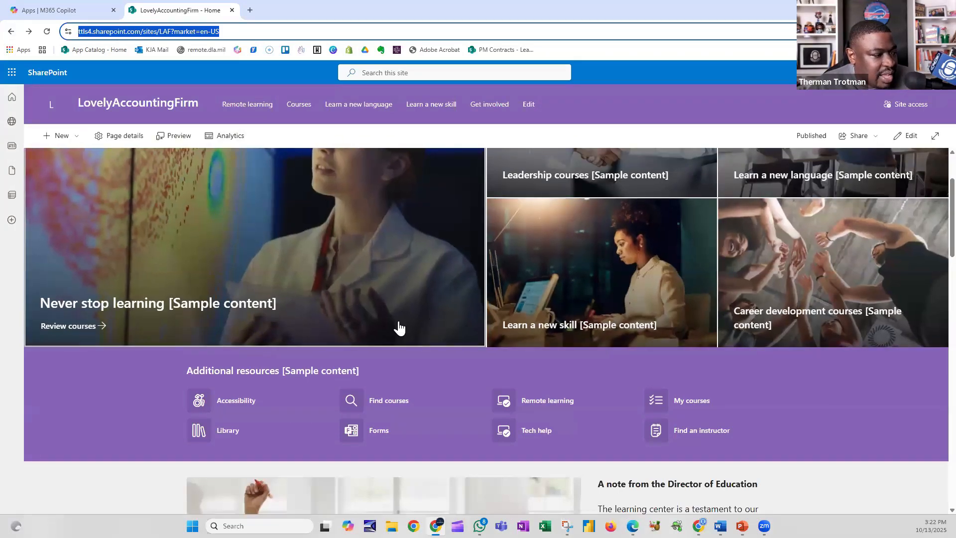
pyautogui.scroll(-2, 219, 315)
pyautogui.scroll(-5, 454, 316)
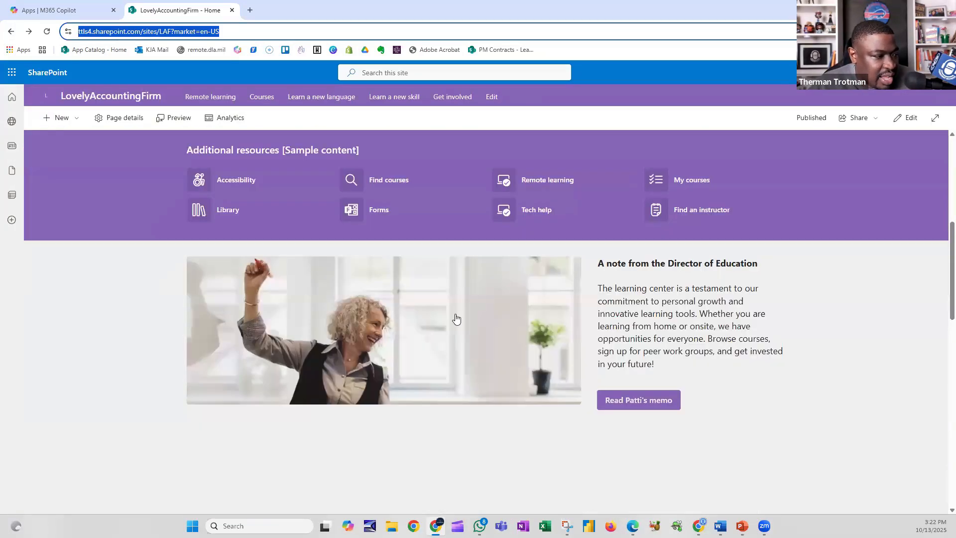
pyautogui.scroll(4, 612, 400)
pyautogui.scroll(5, 612, 400)
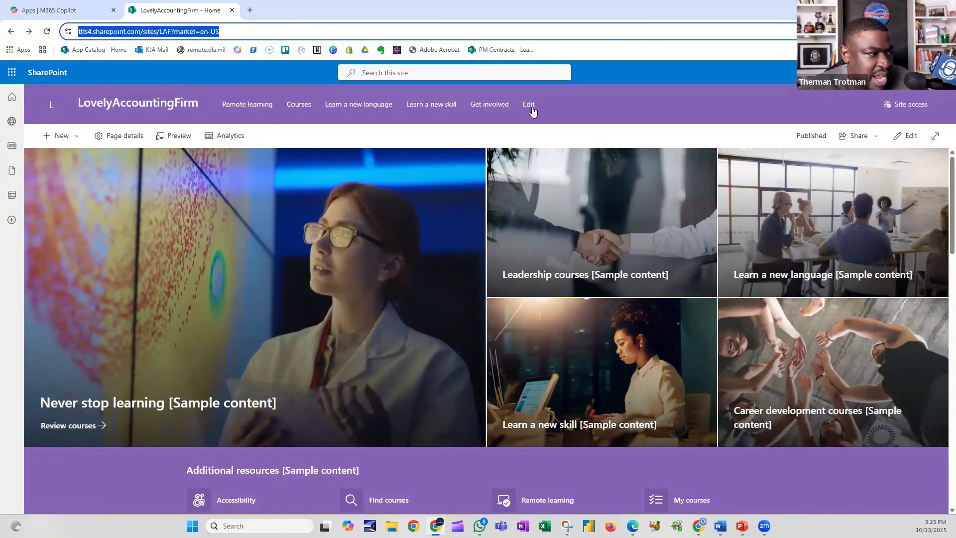
pyautogui.scroll(-2, 416, 175)
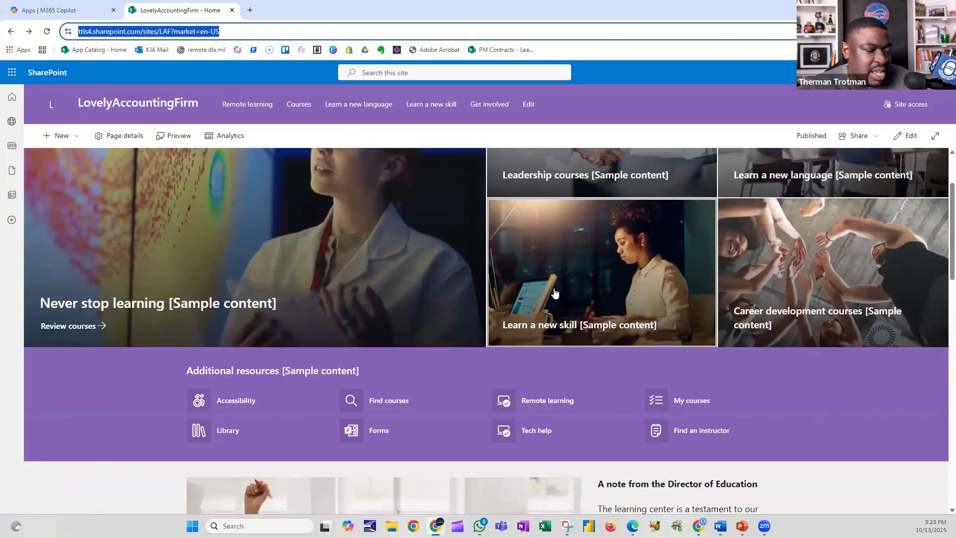
pyautogui.scroll(2, 556, 321)
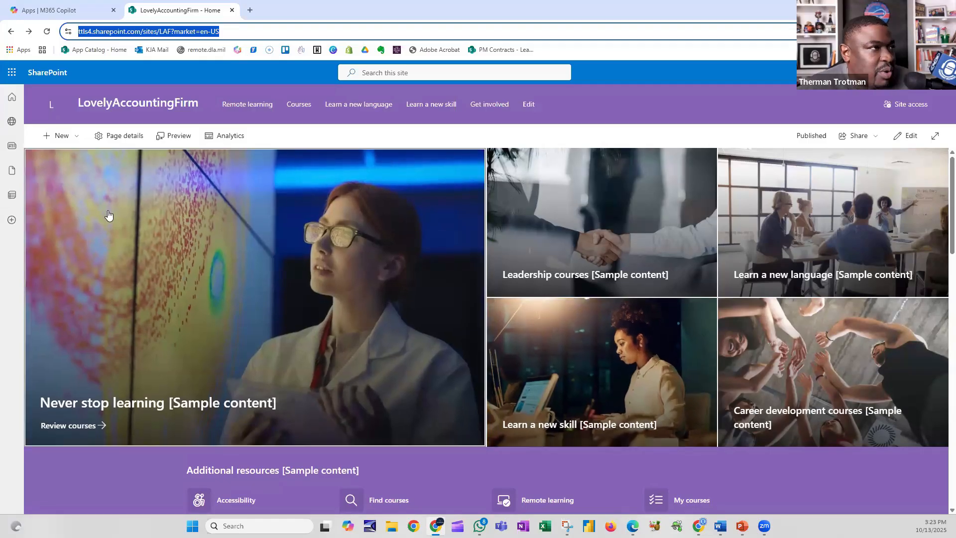
# Step: Start a new page on the site and look through the page templates from Microsoft
pyautogui.click(62, 134)
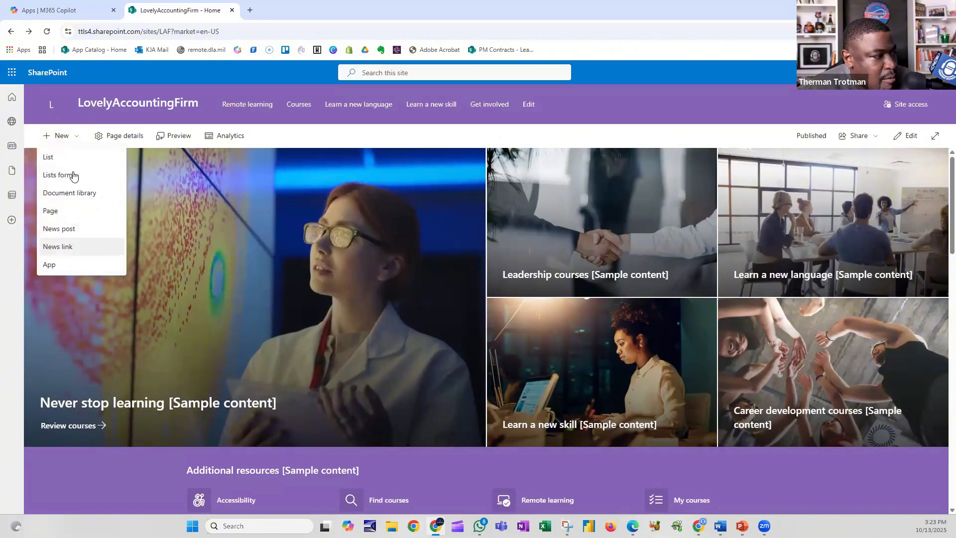
pyautogui.click(77, 214)
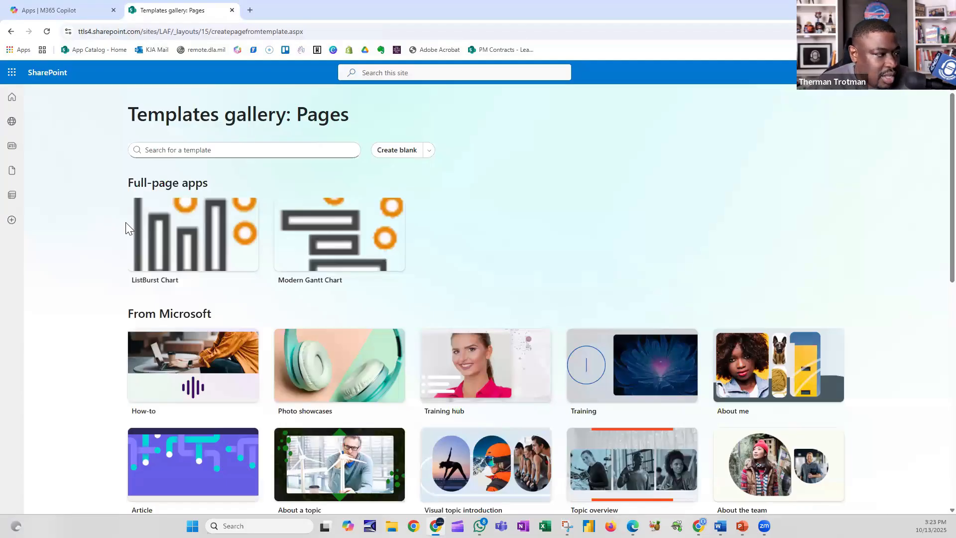
pyautogui.scroll(-1, 124, 221)
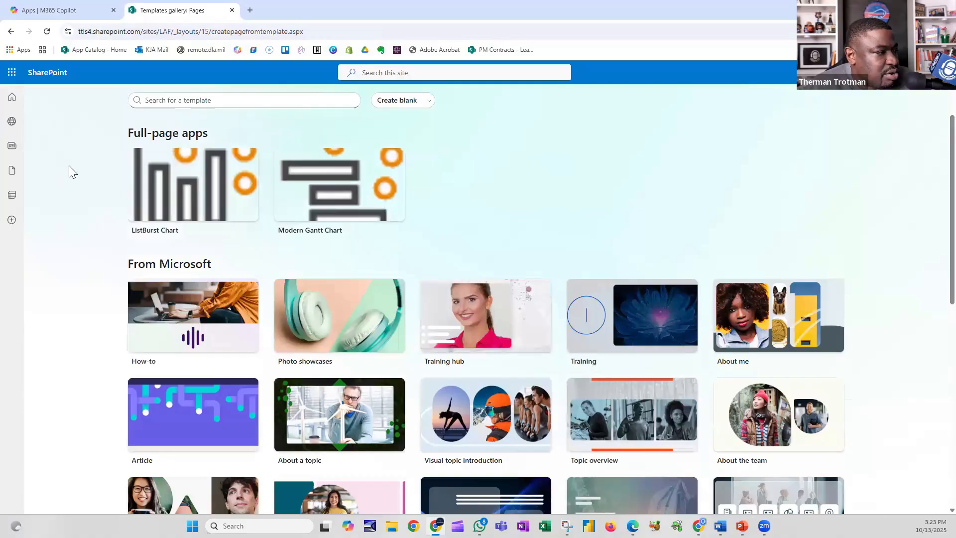
pyautogui.scroll(-1, 269, 239)
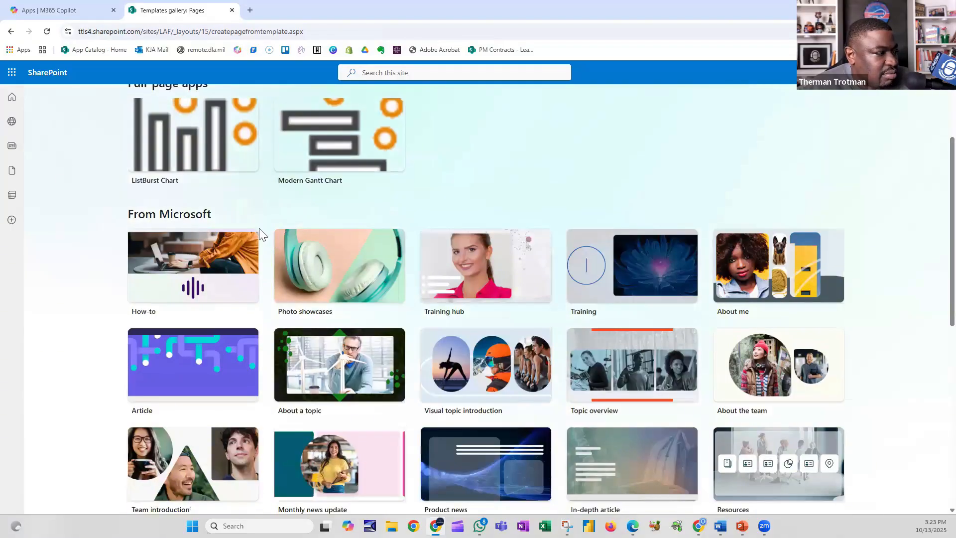
pyautogui.scroll(-2, 260, 234)
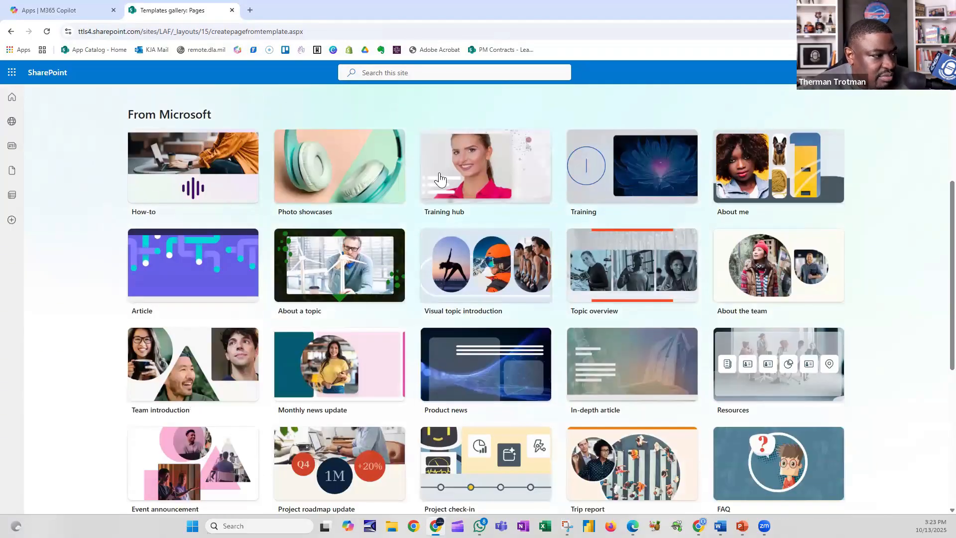
pyautogui.scroll(-2, 848, 288)
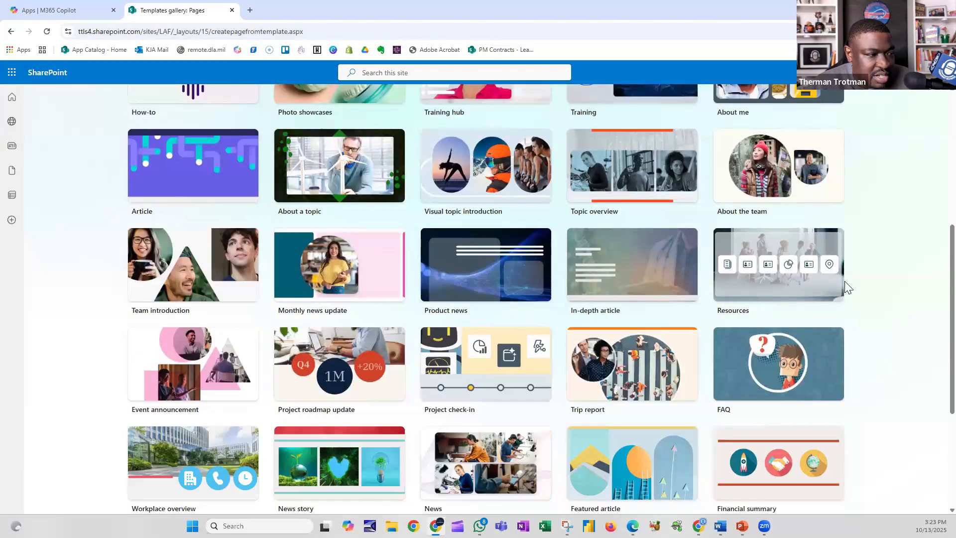
pyautogui.scroll(-3, 797, 323)
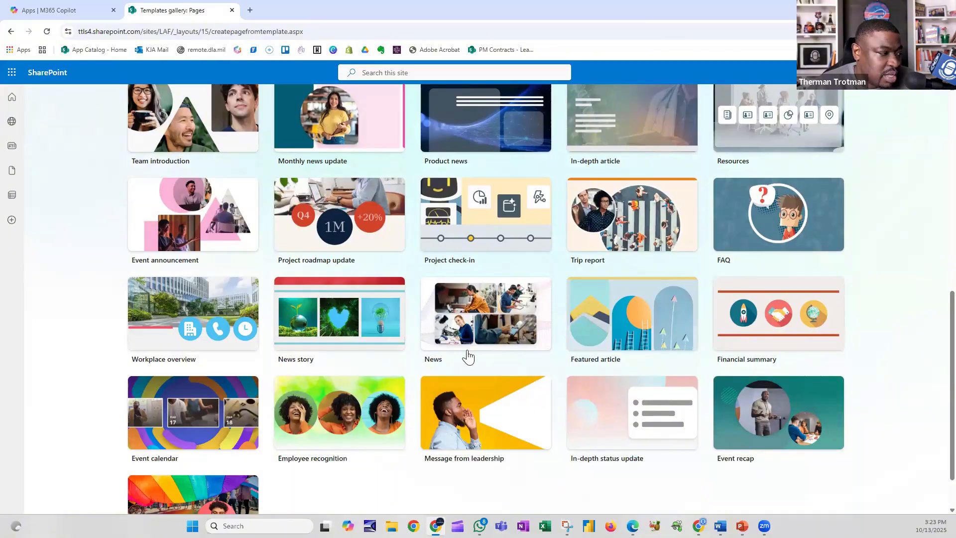
pyautogui.scroll(-1, 468, 356)
pyautogui.scroll(2, 271, 358)
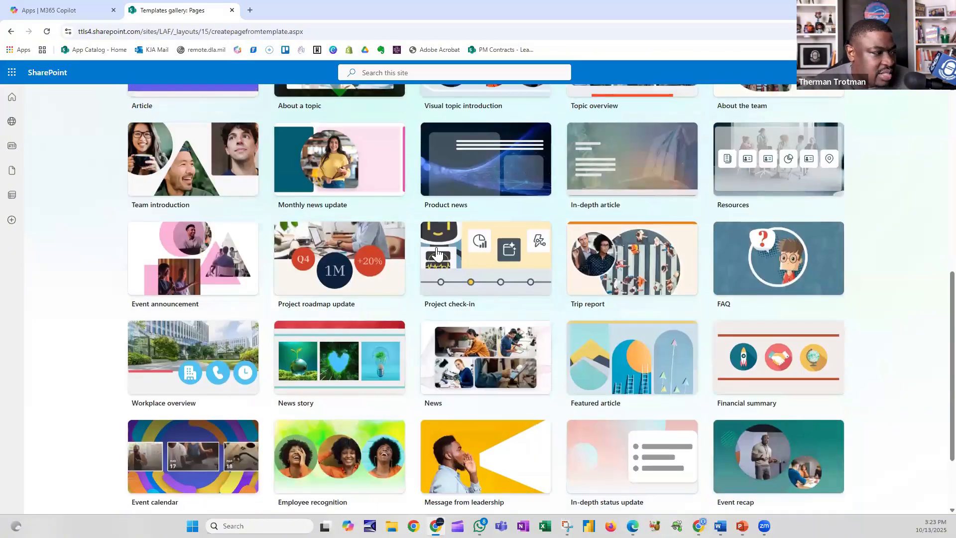
pyautogui.scroll(5, 436, 254)
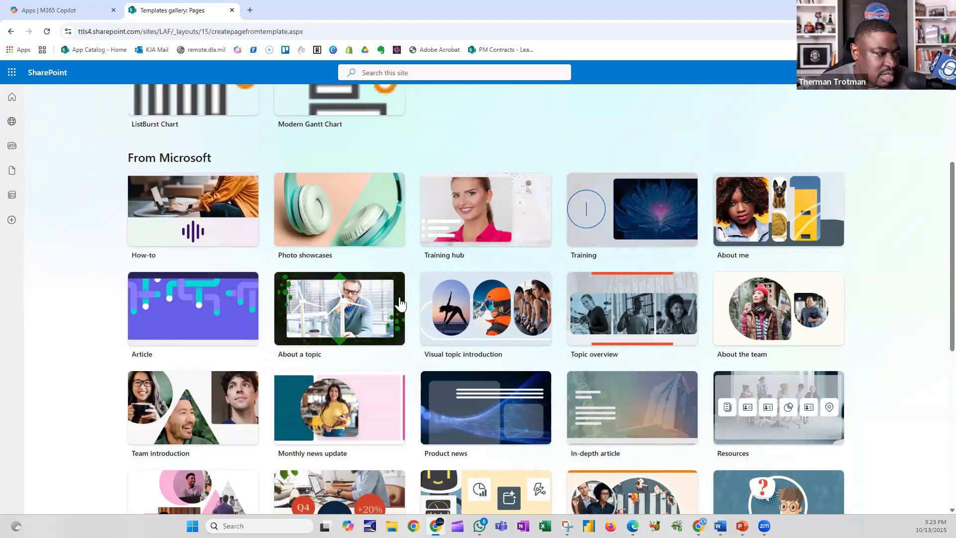
pyautogui.scroll(-1, 400, 303)
pyautogui.scroll(-1, 399, 303)
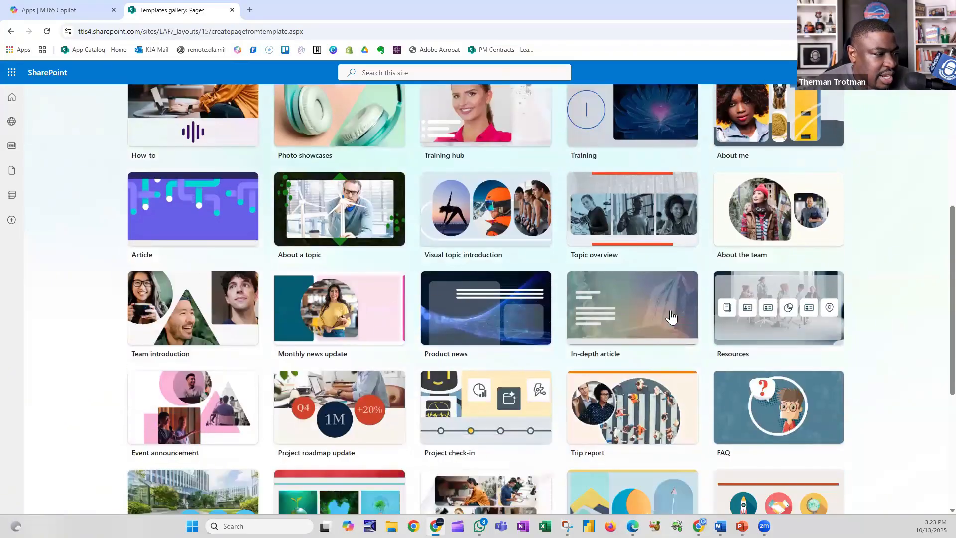
# Step: Preview the In-depth article template from start to end and create the page from it
pyautogui.click(605, 316)
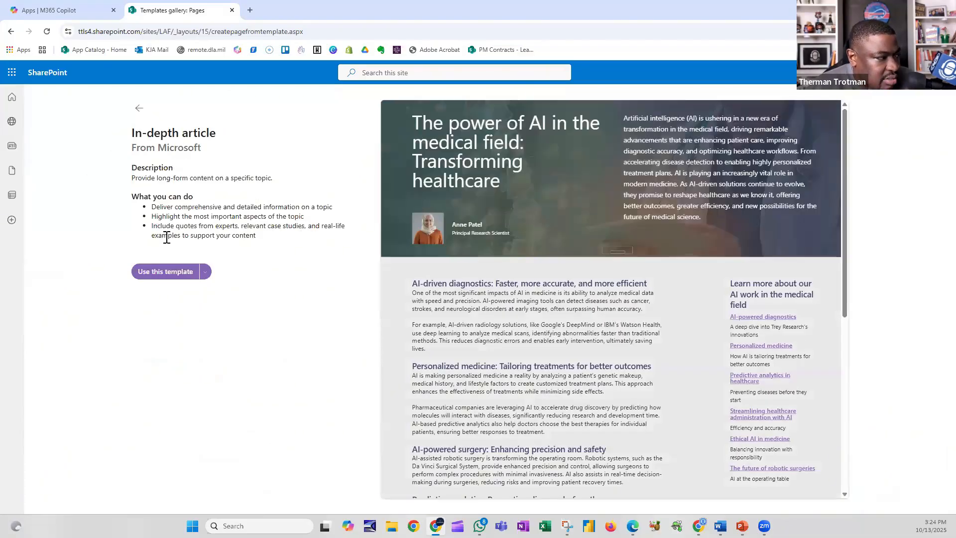
pyautogui.scroll(-7, 707, 248)
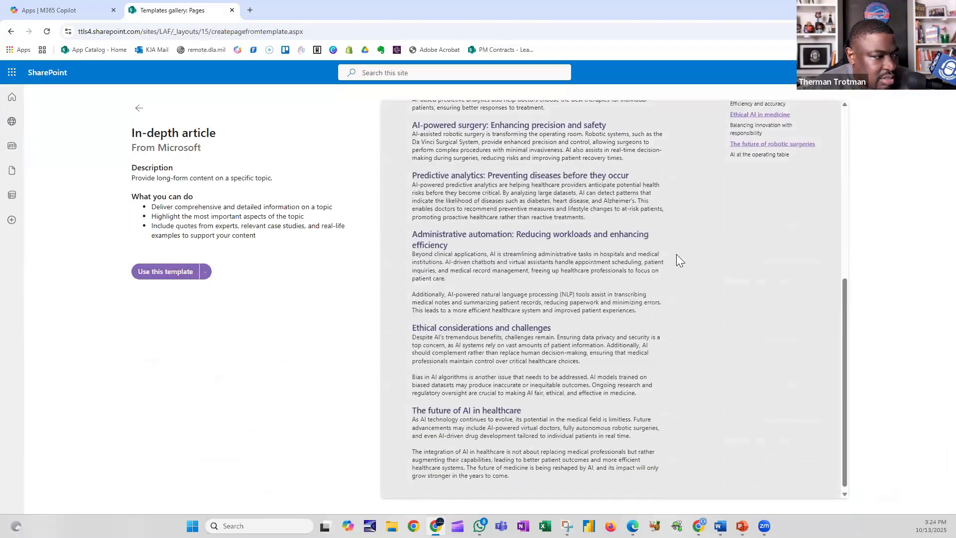
pyautogui.scroll(7, 518, 243)
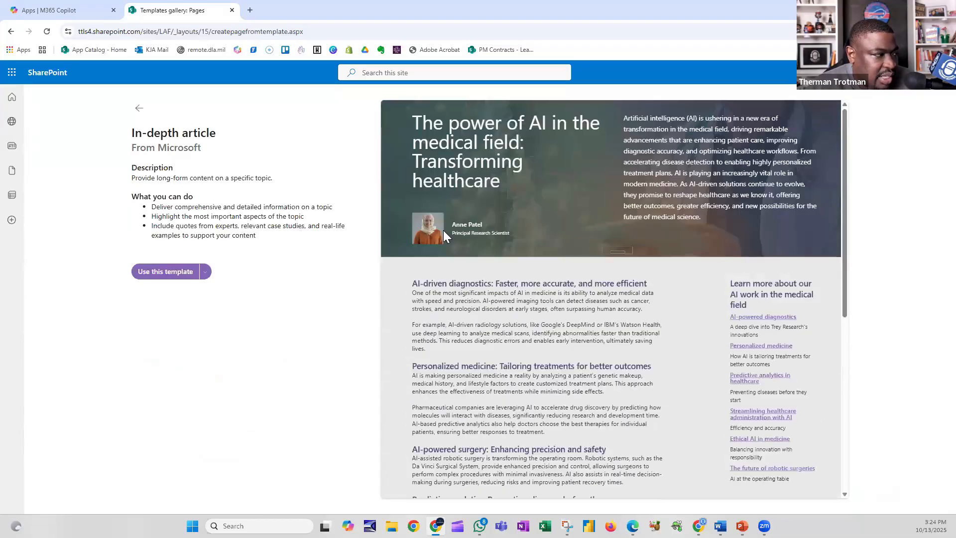
pyautogui.click(189, 271)
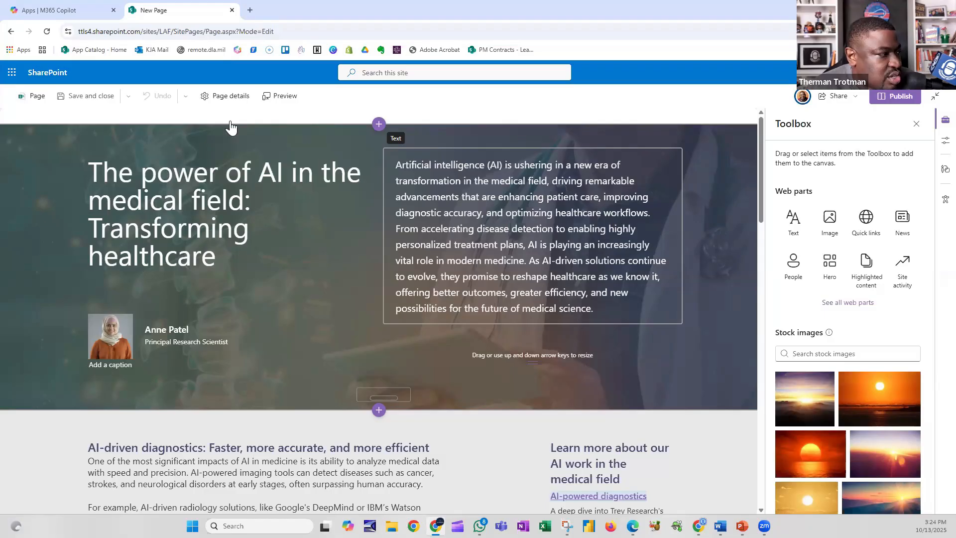
# Step: Replace the article heading with Audits and set the page title to Audits
pyautogui.tripleClick(218, 205)
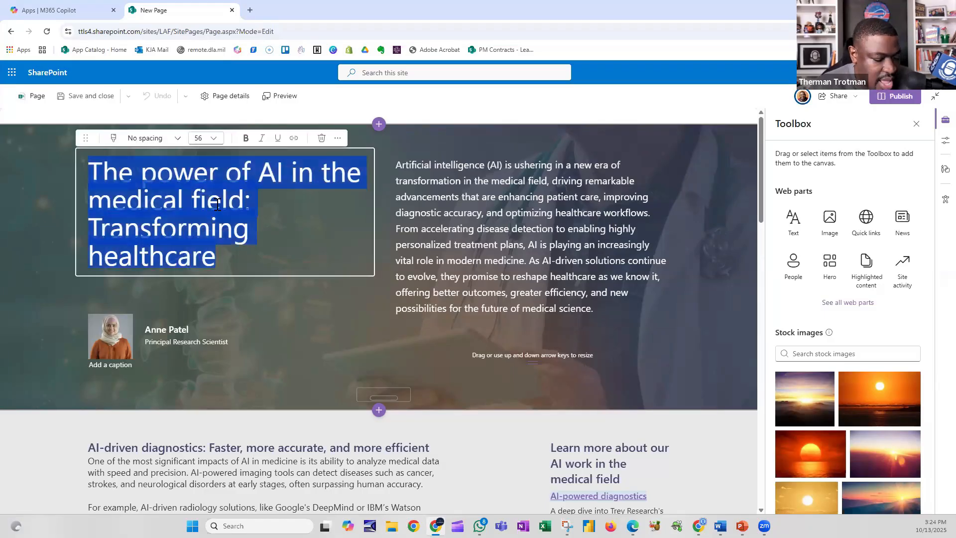
pyautogui.write('Audits')
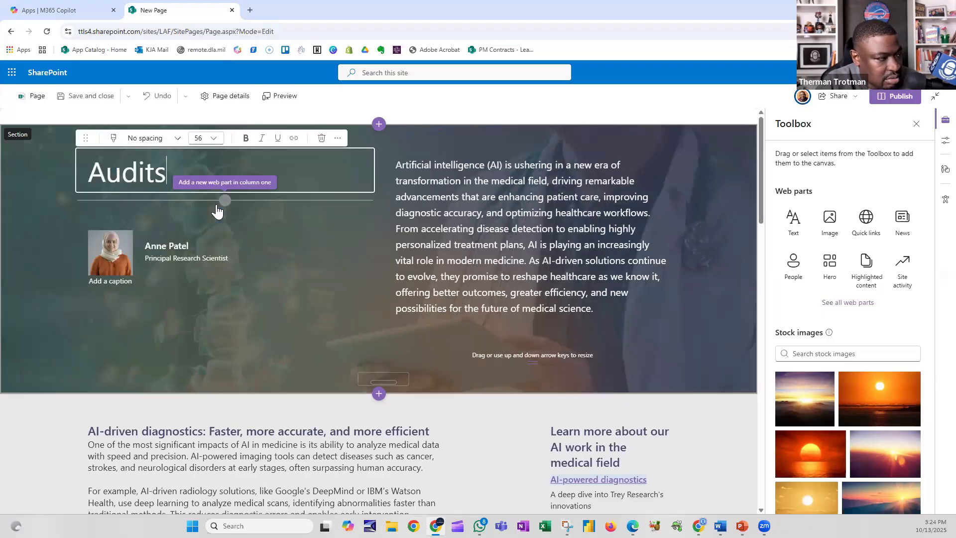
pyautogui.click(40, 97)
pyautogui.write('Audits')
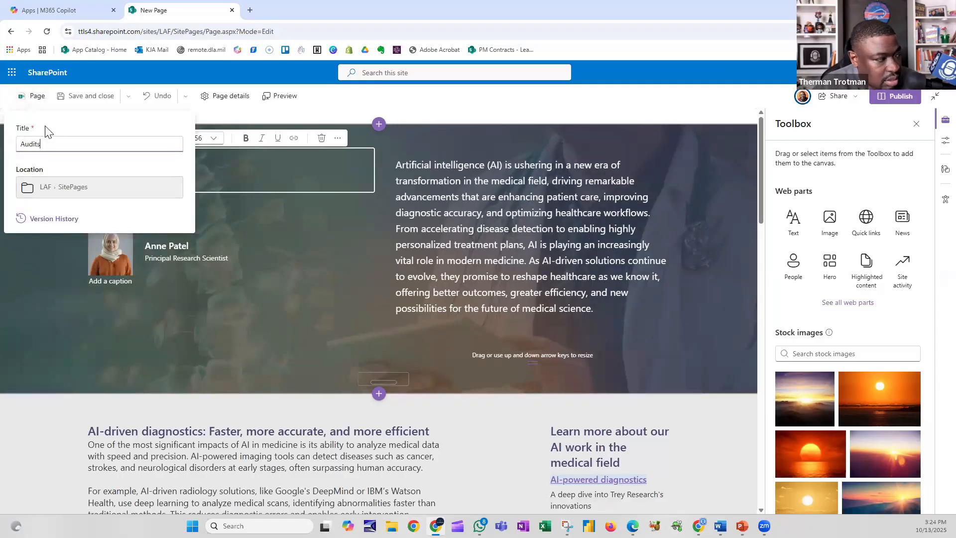
pyautogui.click(468, 225)
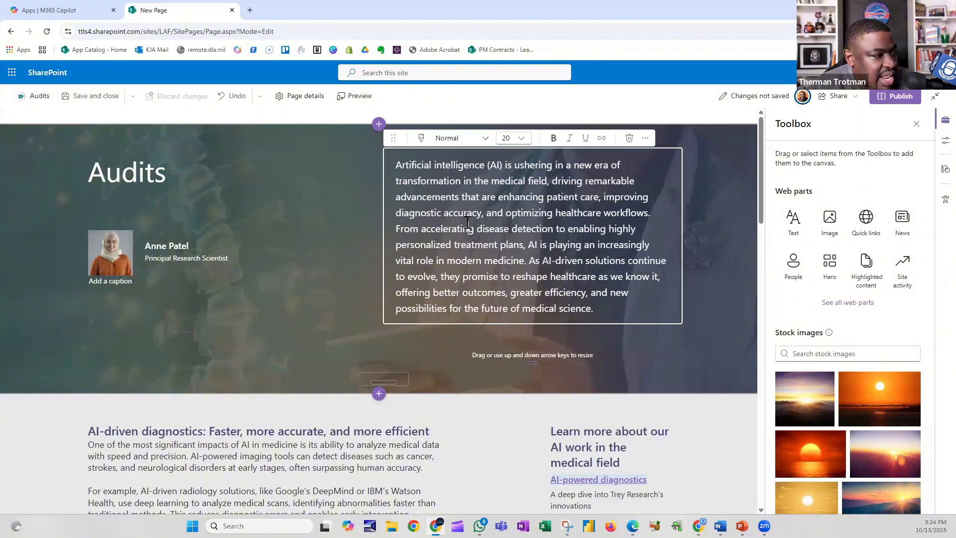
# Step: Examine the introduction text and author block in the page header and the article sections below
pyautogui.moveTo(602, 308); pyautogui.dragTo(413, 173)
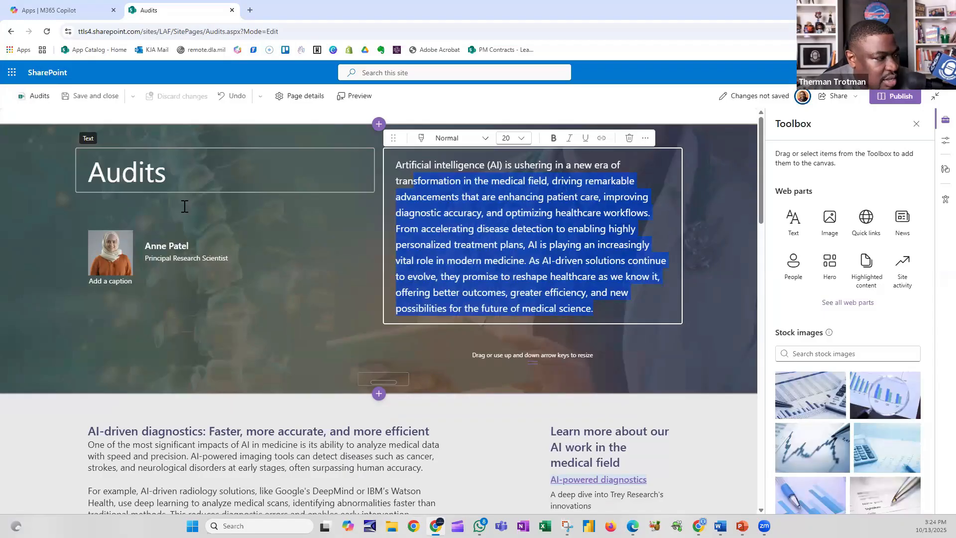
pyautogui.click(148, 262)
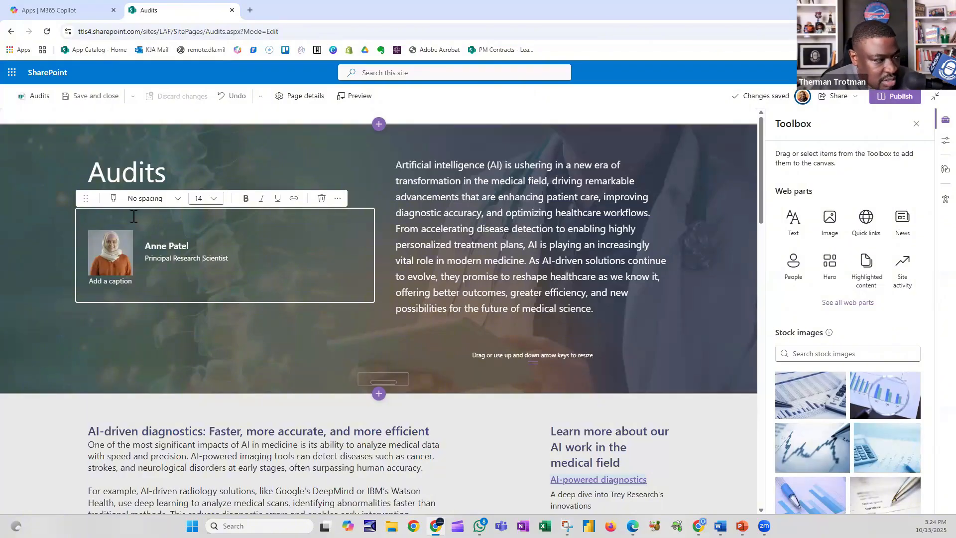
pyautogui.scroll(-4, 322, 272)
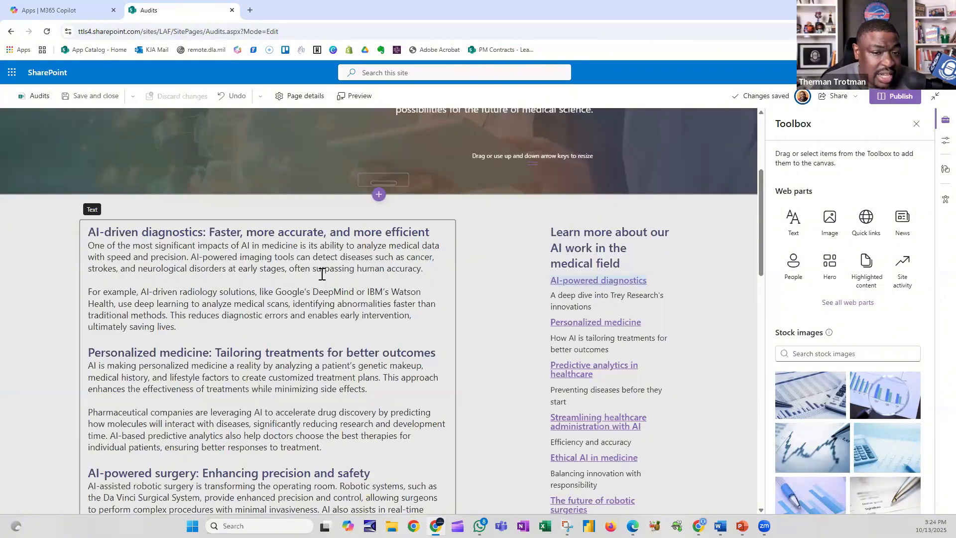
pyautogui.scroll(-2, 225, 225)
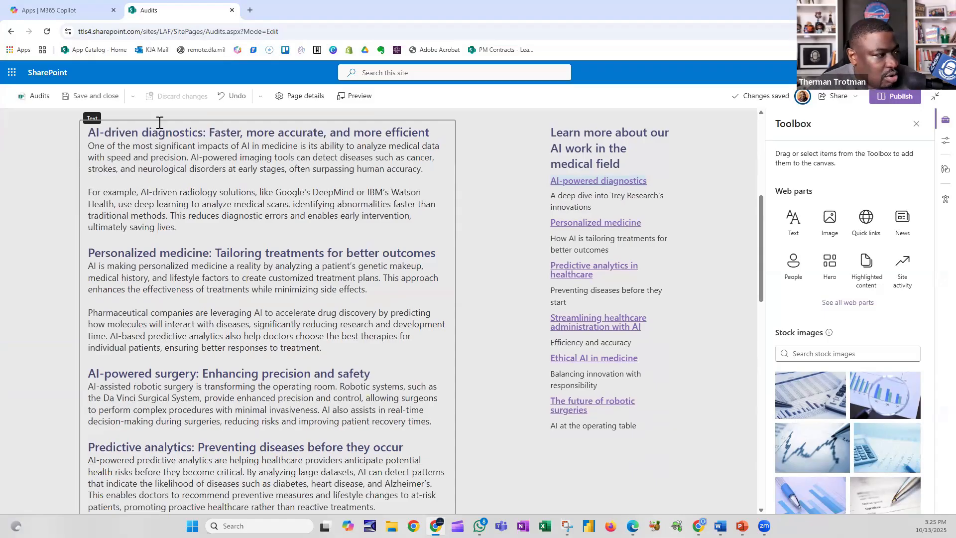
# Step: Show the additional formatting options for the article body text and close them without choosing any
pyautogui.click(163, 192)
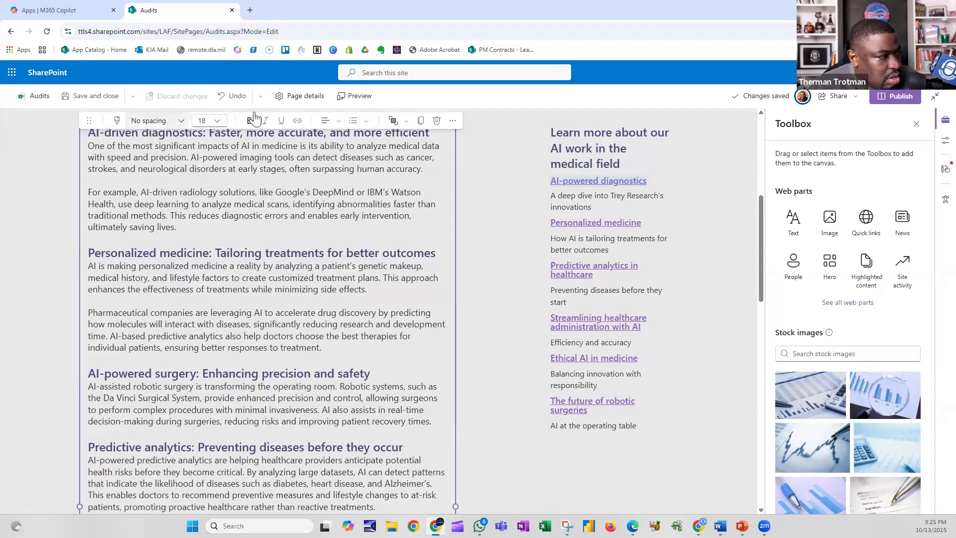
pyautogui.click(449, 121)
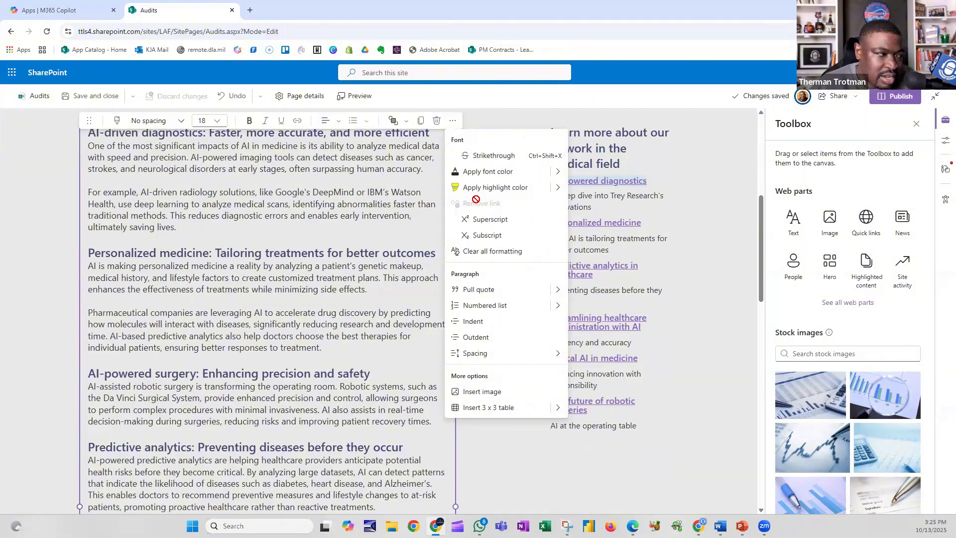
pyautogui.click(241, 219)
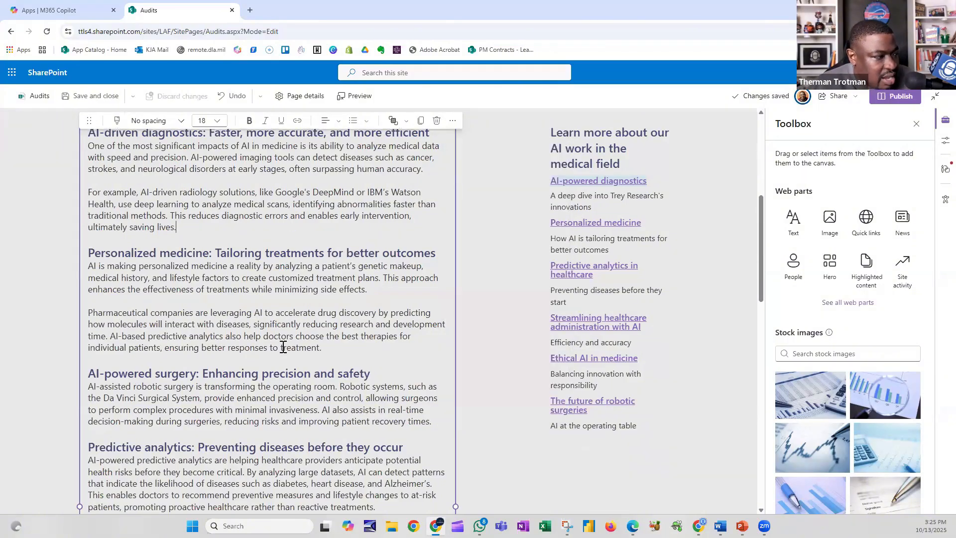
# Step: Examine the remaining article sections and the related-links column down to the end of the Audits page
pyautogui.scroll(2, 614, 239)
pyautogui.scroll(-5, 612, 252)
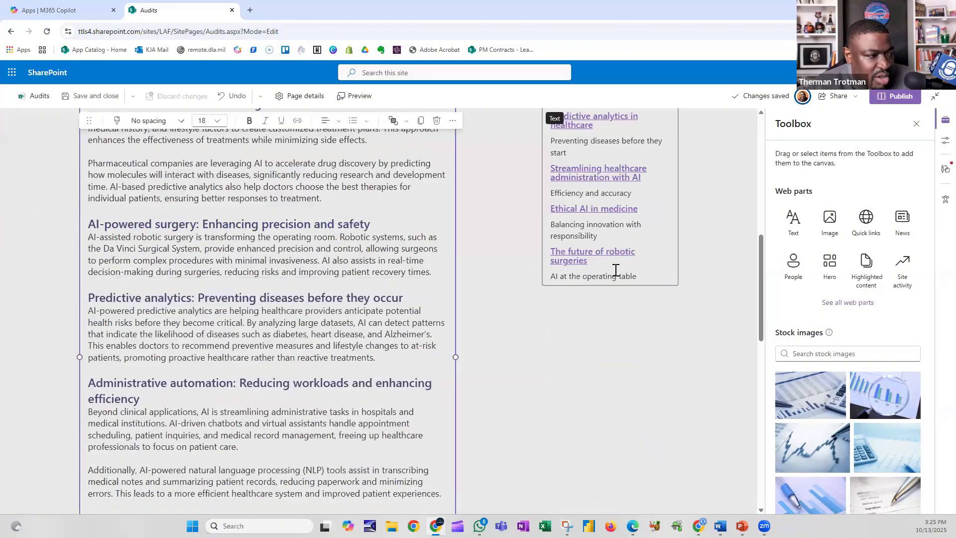
pyautogui.scroll(-4, 613, 303)
pyautogui.scroll(-5, 597, 317)
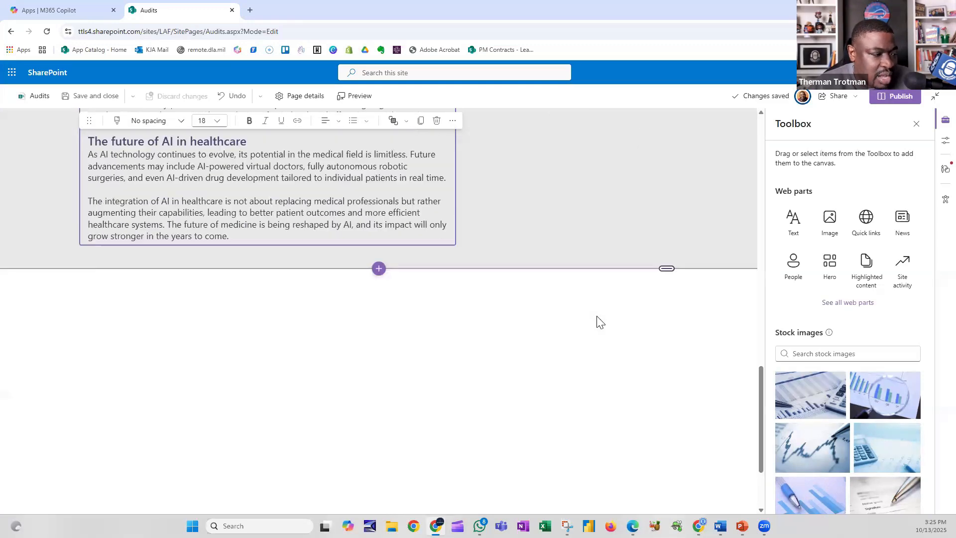
pyautogui.scroll(4, 597, 316)
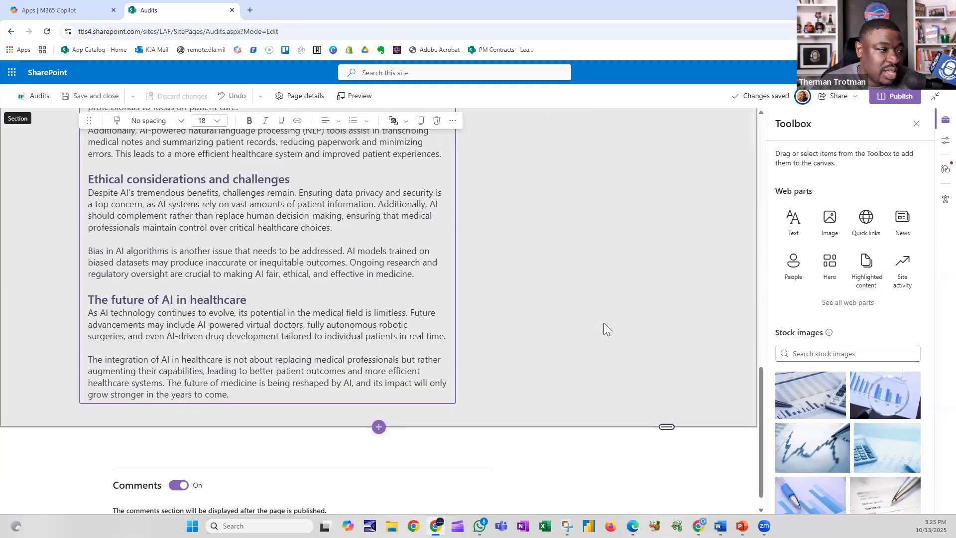
pyautogui.scroll(5, 603, 322)
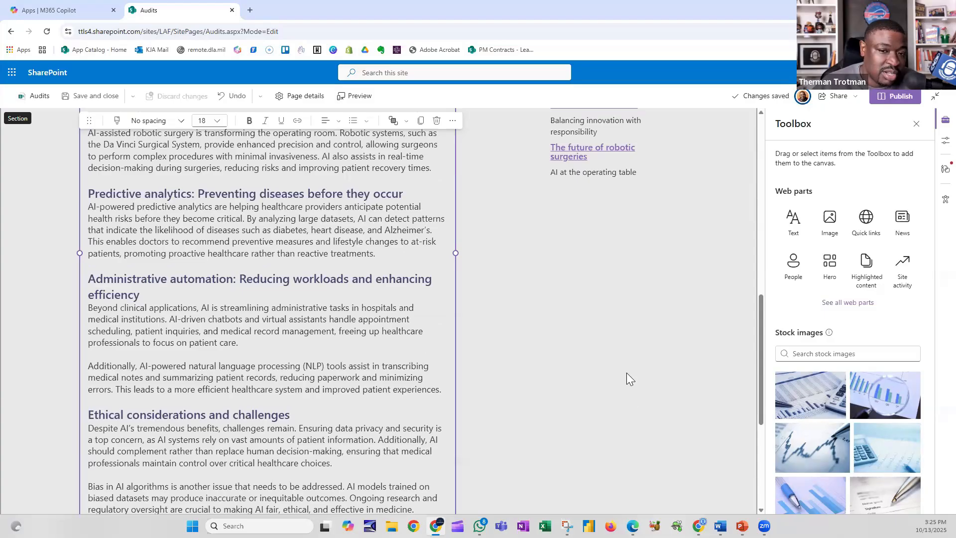
pyautogui.scroll(7, 622, 407)
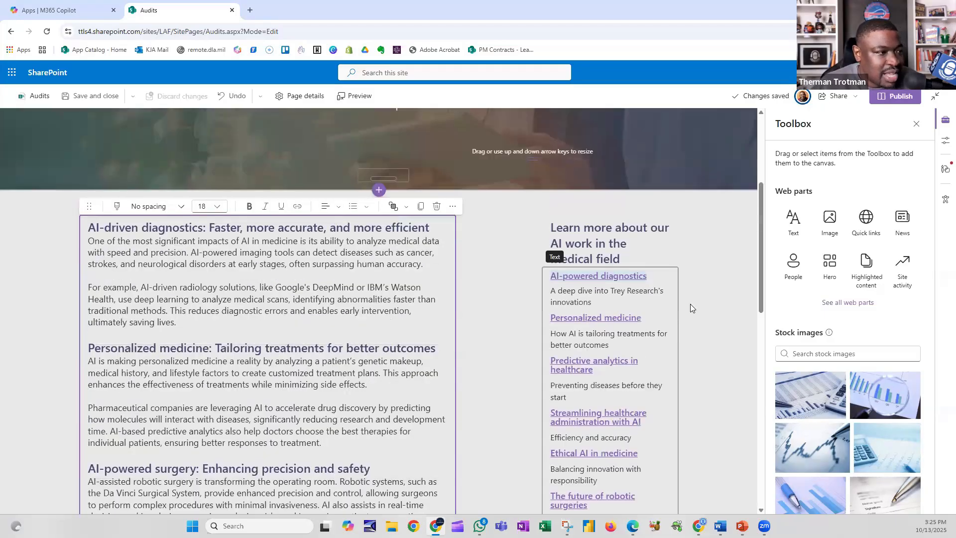
pyautogui.scroll(4, 687, 239)
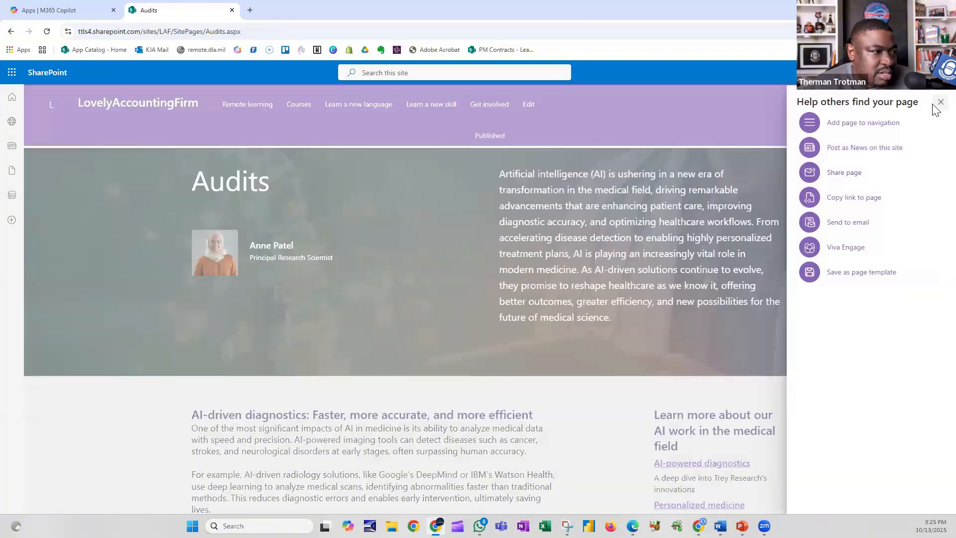
# Step: Dismiss the suggestions for promoting the page and copy the web address of the published Audits page
pyautogui.click(940, 102)
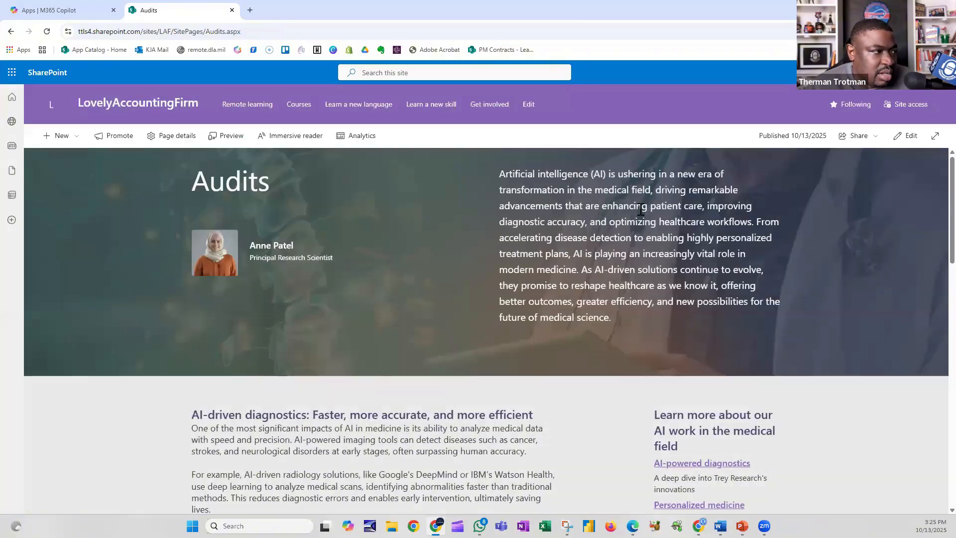
pyautogui.click(223, 32)
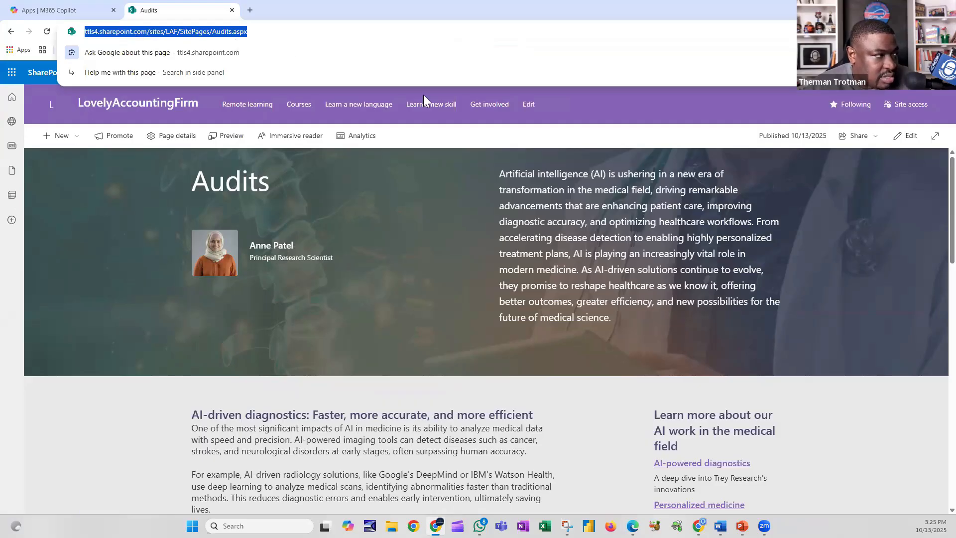
pyautogui.click(329, 249)
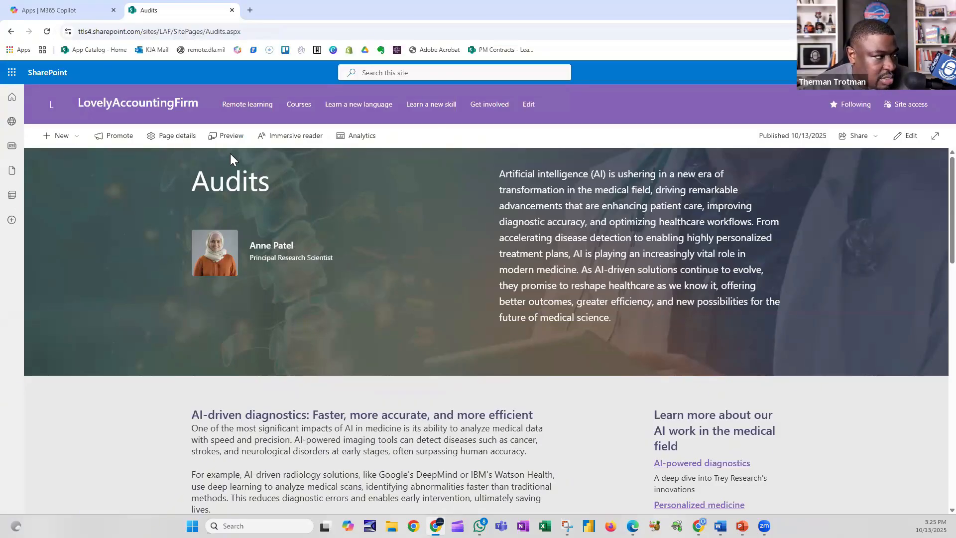
pyautogui.click(163, 30)
pyautogui.hotkey('ctrl', 'c')
pyautogui.rightClick(172, 31)
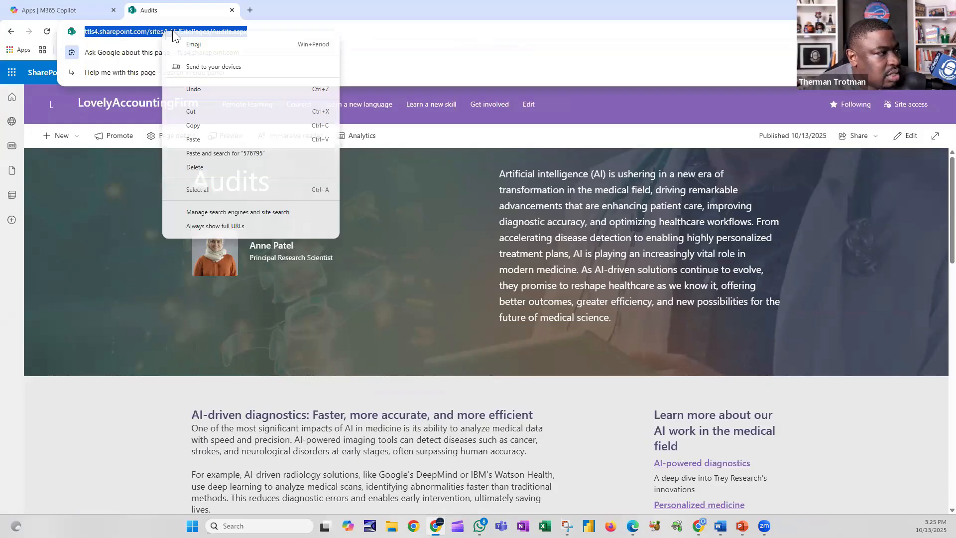
pyautogui.click(547, 201)
pyautogui.click(580, 126)
pyautogui.moveTo(592, 101)
pyautogui.mouseDown()
pyautogui.moveTo(75, 93)
pyautogui.moveTo(582, 106)
pyautogui.mouseUp()
# Step: Add a link named Audits with the copied page address after Remote learning in the site navigation and save it
pyautogui.click(529, 105)
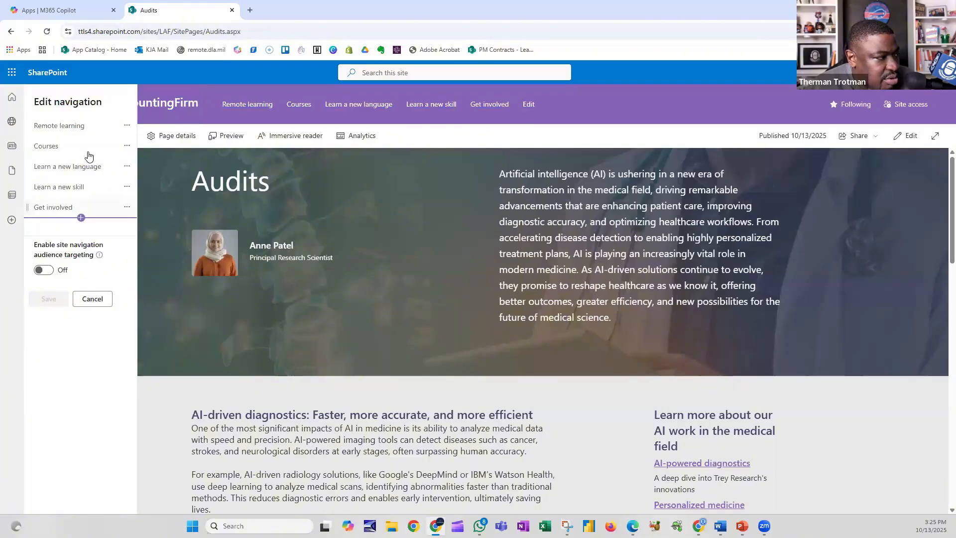
pyautogui.click(81, 136)
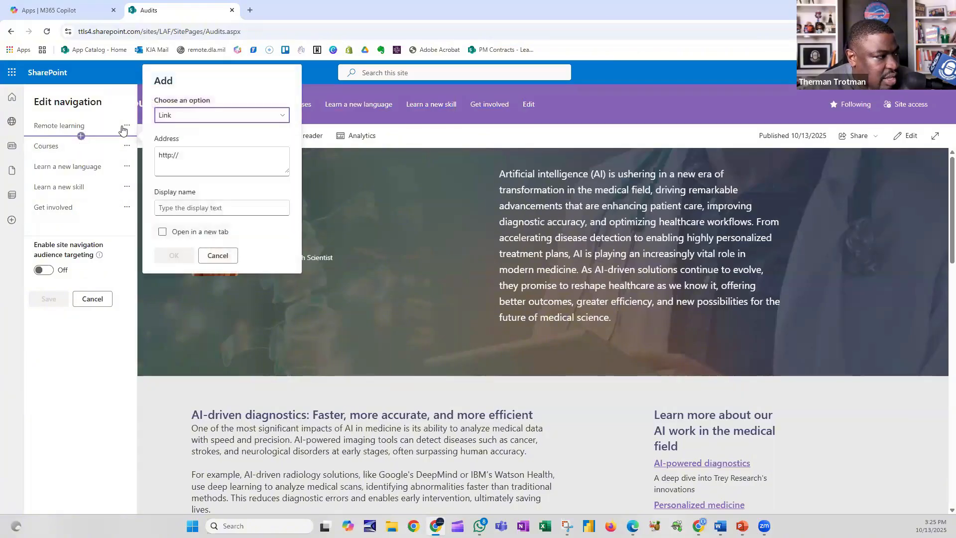
pyautogui.click(193, 154)
pyautogui.hotkey('ctrl', 'a')
pyautogui.hotkey('ctrl', 'v')
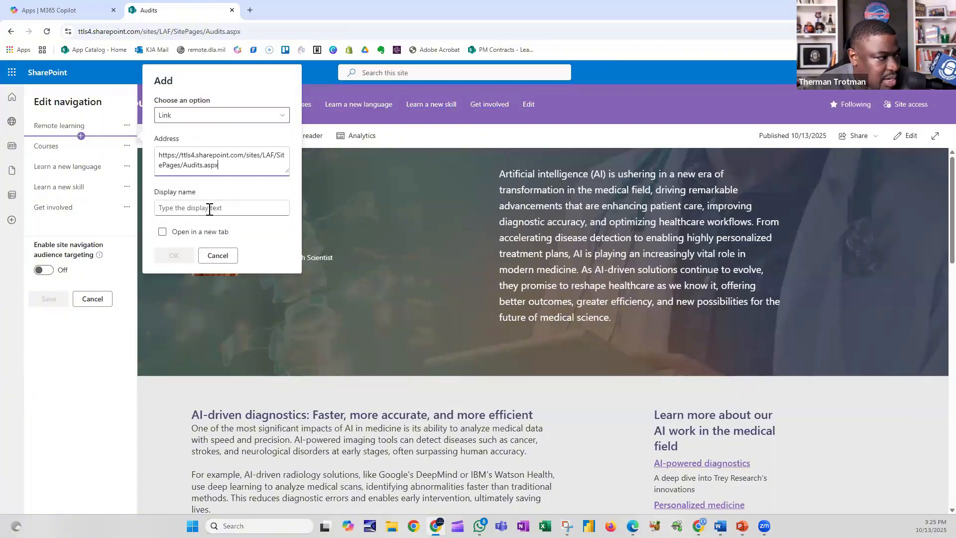
pyautogui.click(209, 208)
pyautogui.write('Au')
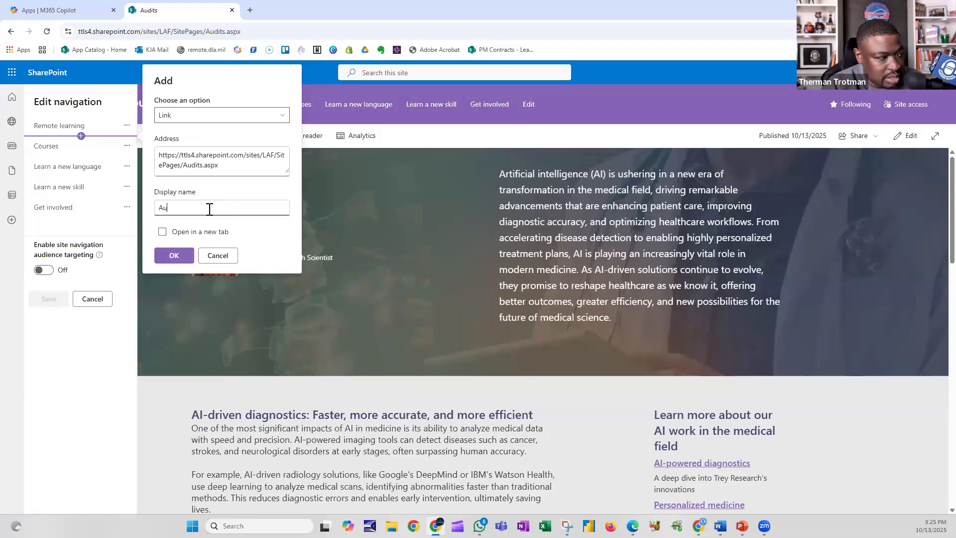
pyautogui.write('dtits')
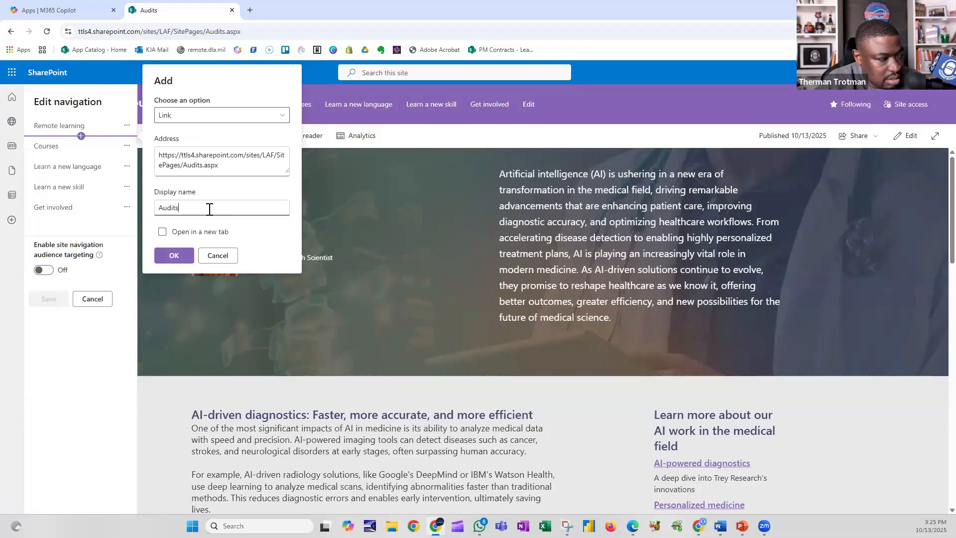
pyautogui.click(173, 254)
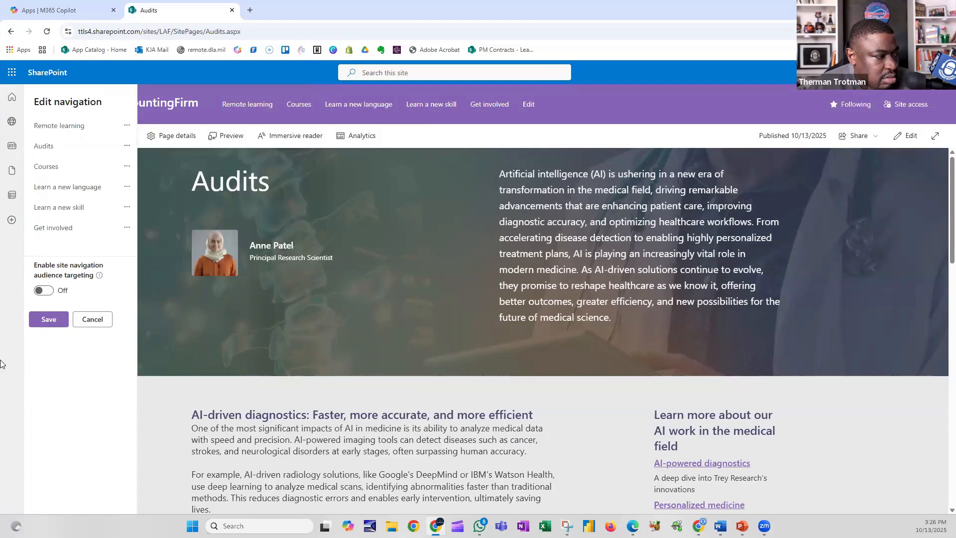
pyautogui.click(49, 319)
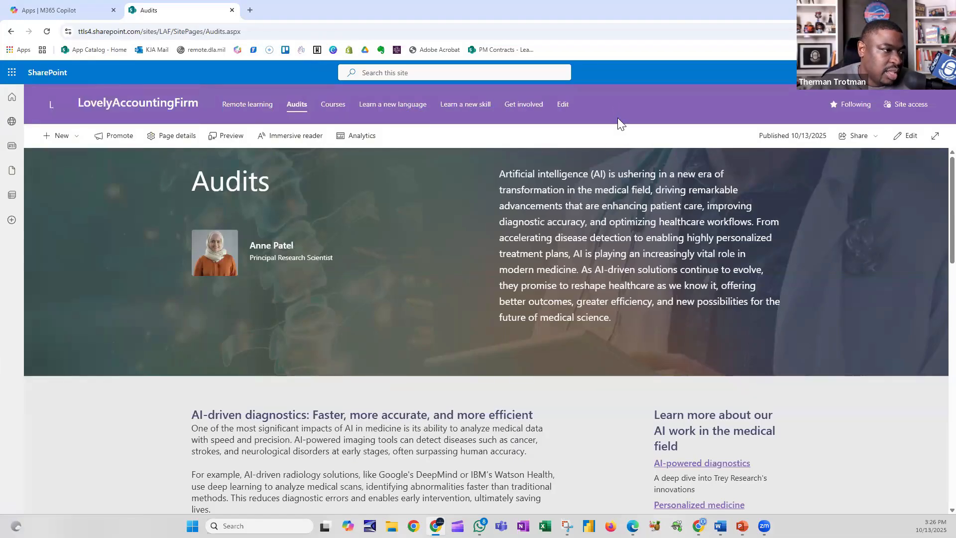
# Step: Return to the site's home page and rename the site as Lovely Accounting Firm in its site information
pyautogui.click(122, 102)
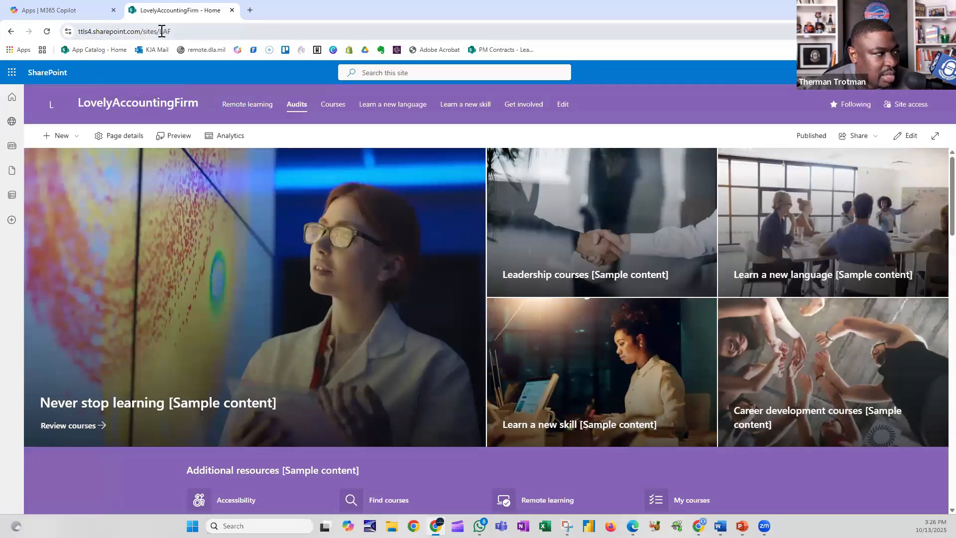
pyautogui.doubleClick(178, 31)
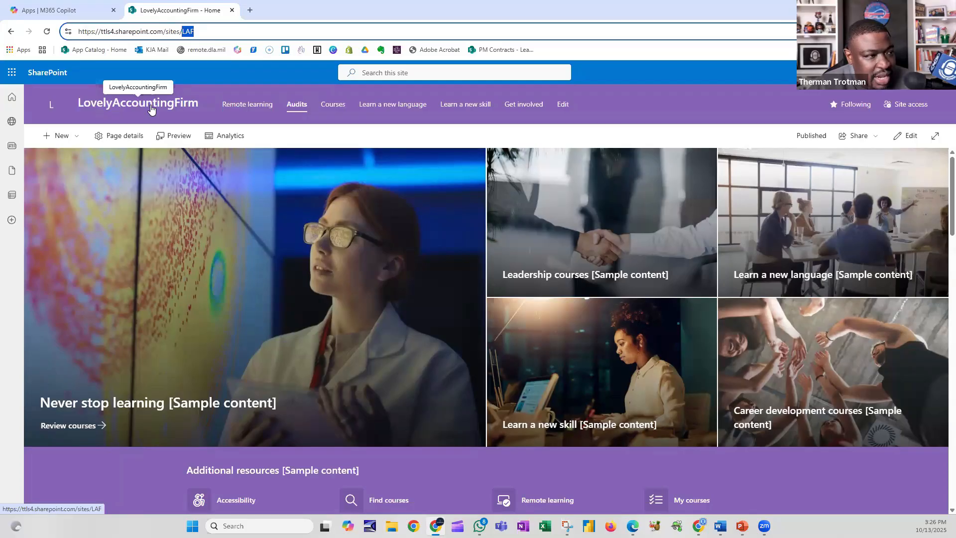
pyautogui.click(896, 72)
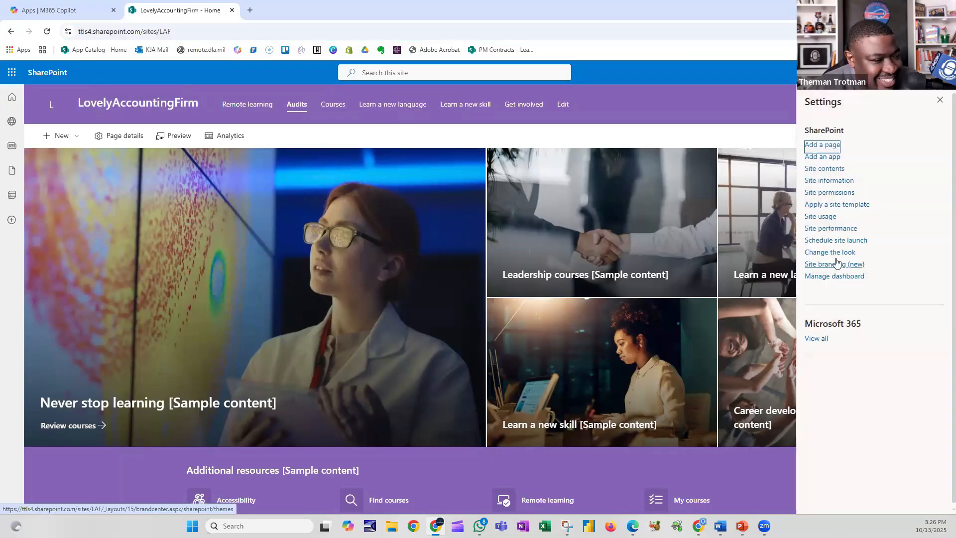
pyautogui.click(837, 258)
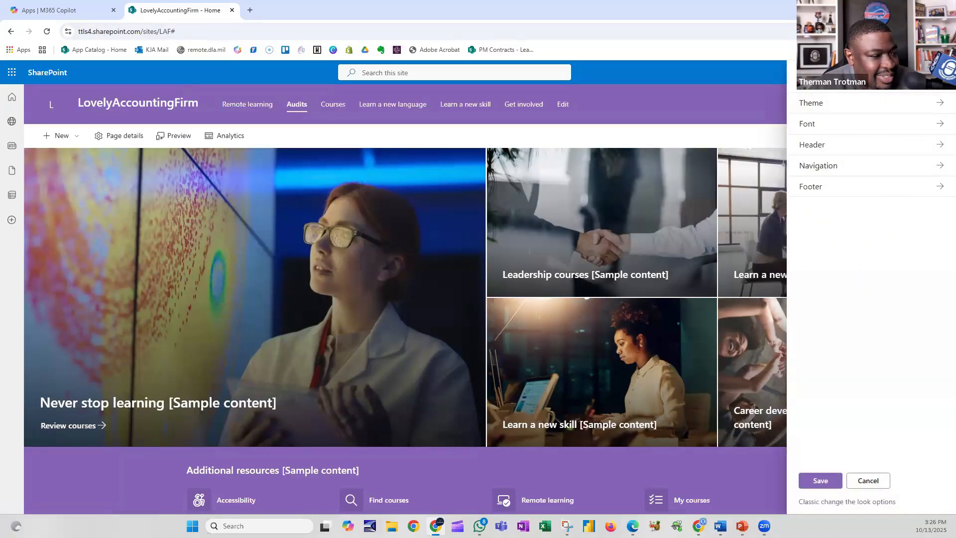
pyautogui.click(939, 73)
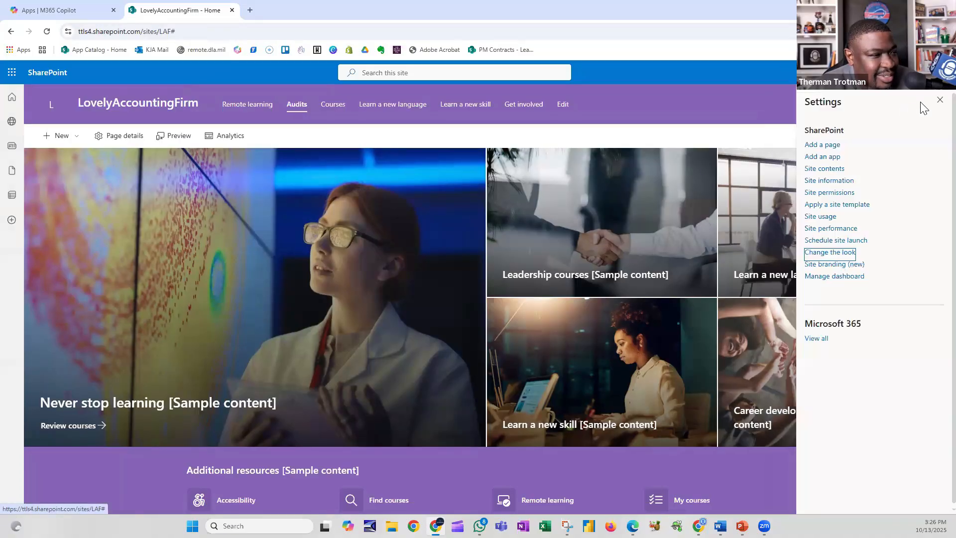
pyautogui.click(817, 183)
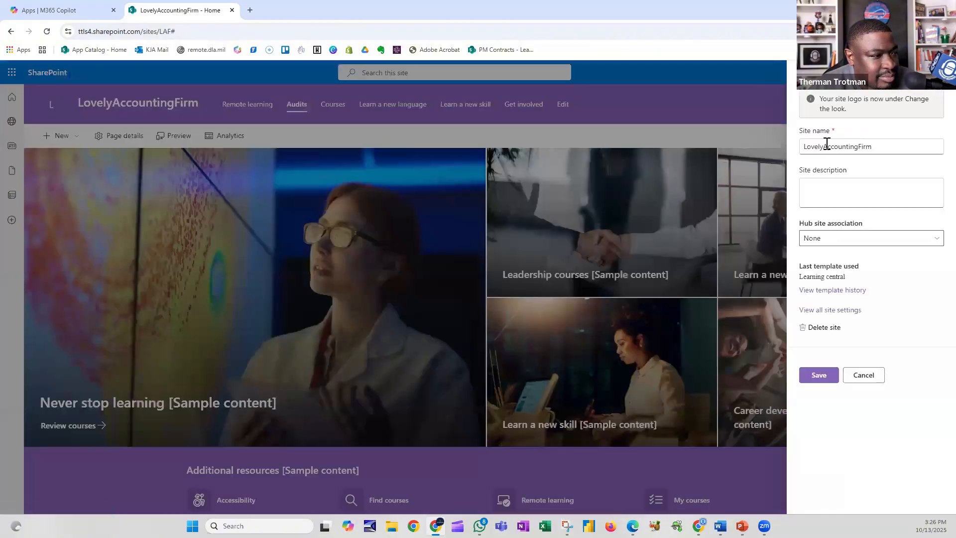
pyautogui.click(824, 145)
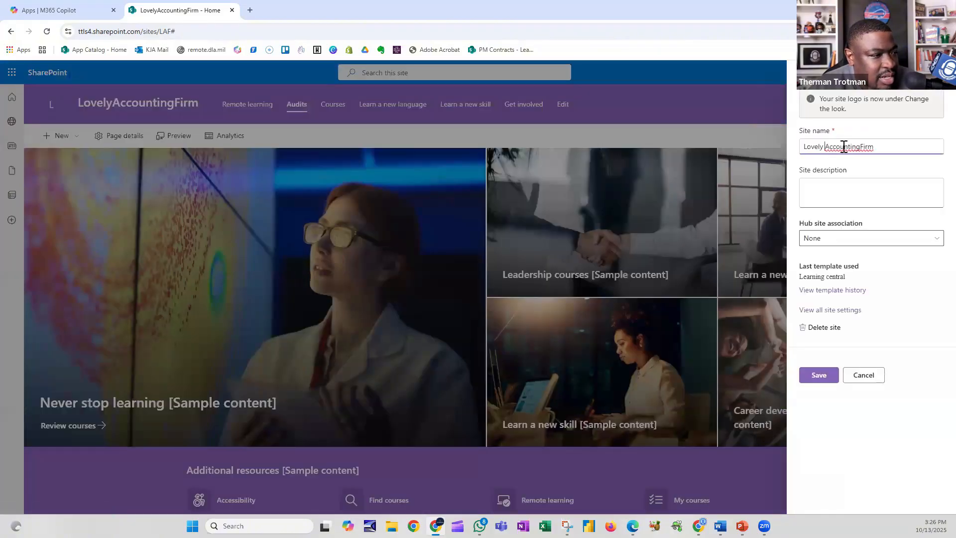
pyautogui.click(859, 146)
pyautogui.click(813, 380)
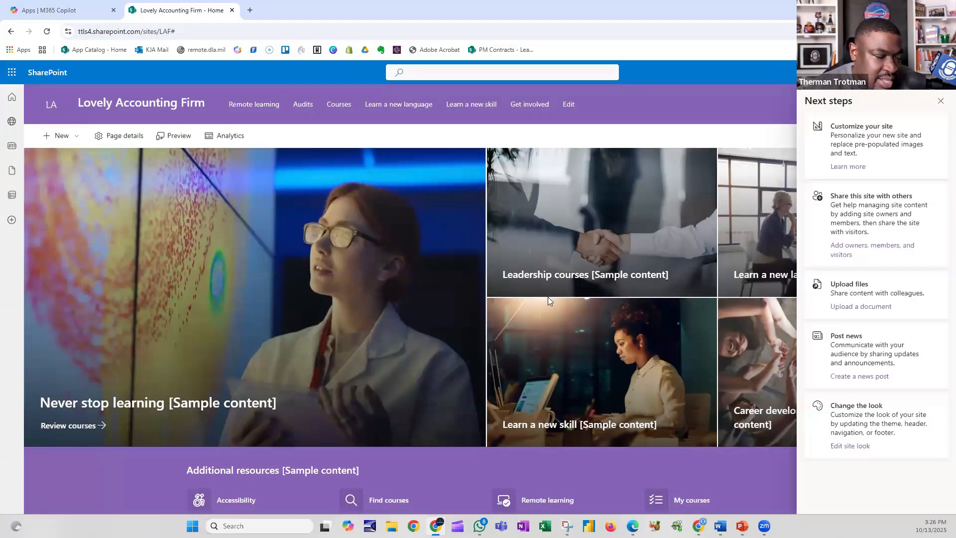
pyautogui.click(940, 101)
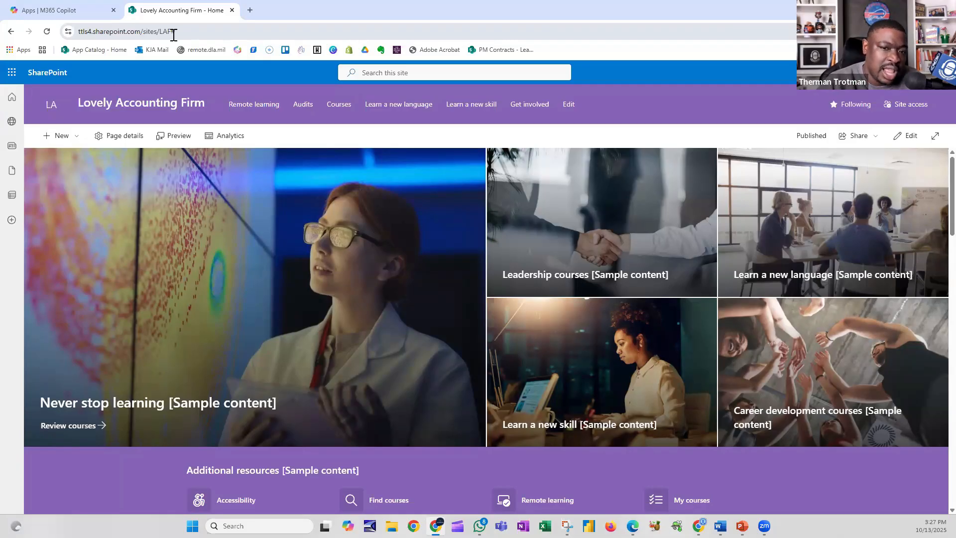
# Step: Open the Audits page from the site navigation and examine the LAF part of its web address
pyautogui.click(302, 112)
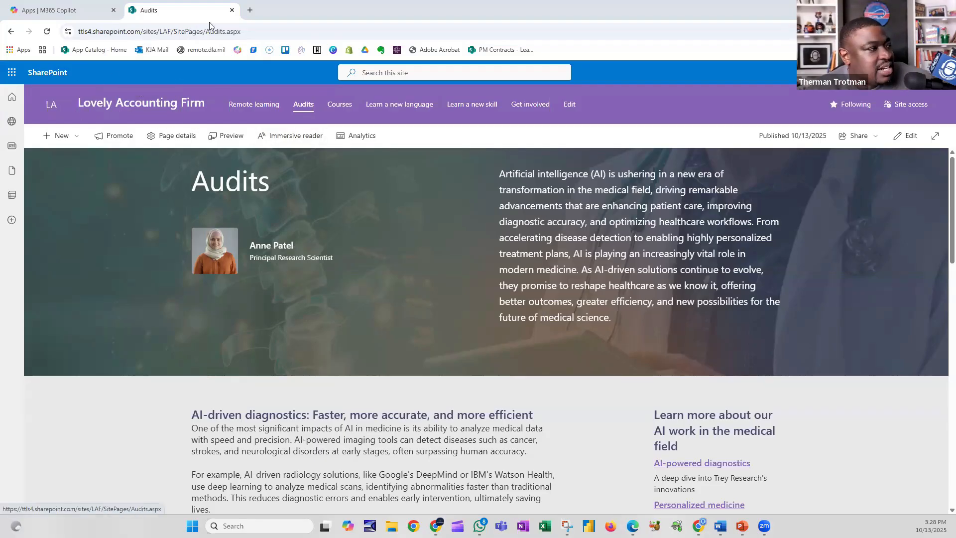
pyautogui.click(162, 33)
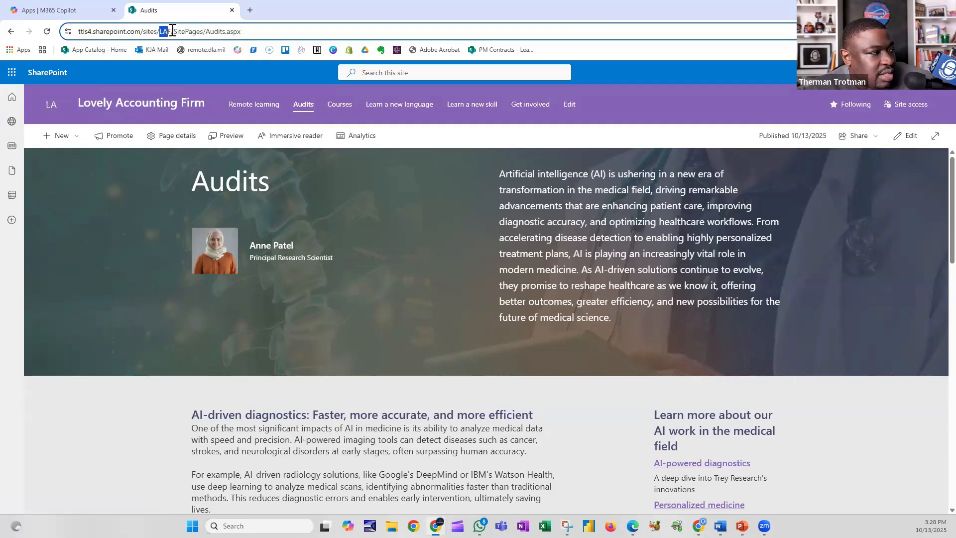
pyautogui.doubleClick(187, 32)
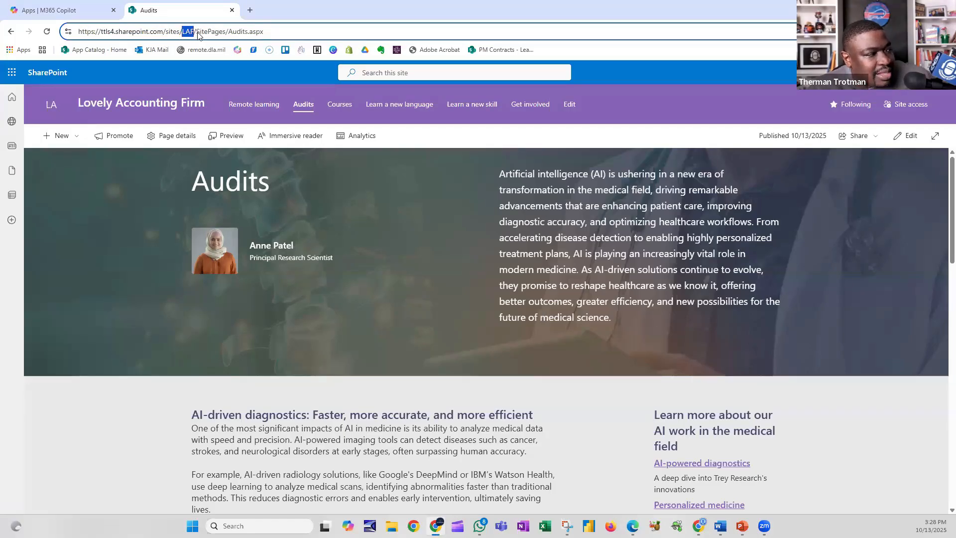
pyautogui.click(195, 33)
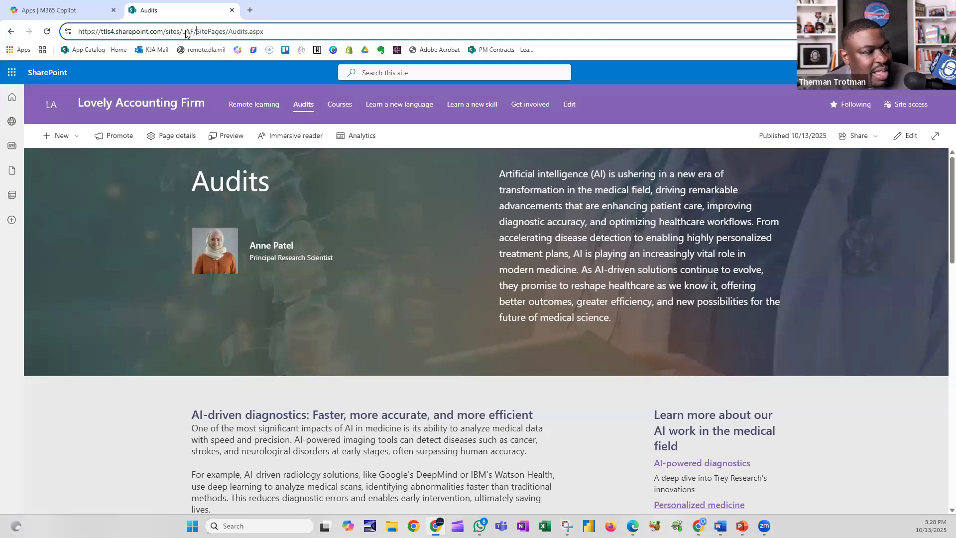
# Step: Try replacing the LAF part of the page's web address with Lovely&20%Accounting%20%, and erase that text back to the initial L
pyautogui.moveTo(185, 33); pyautogui.dragTo(309, 33)
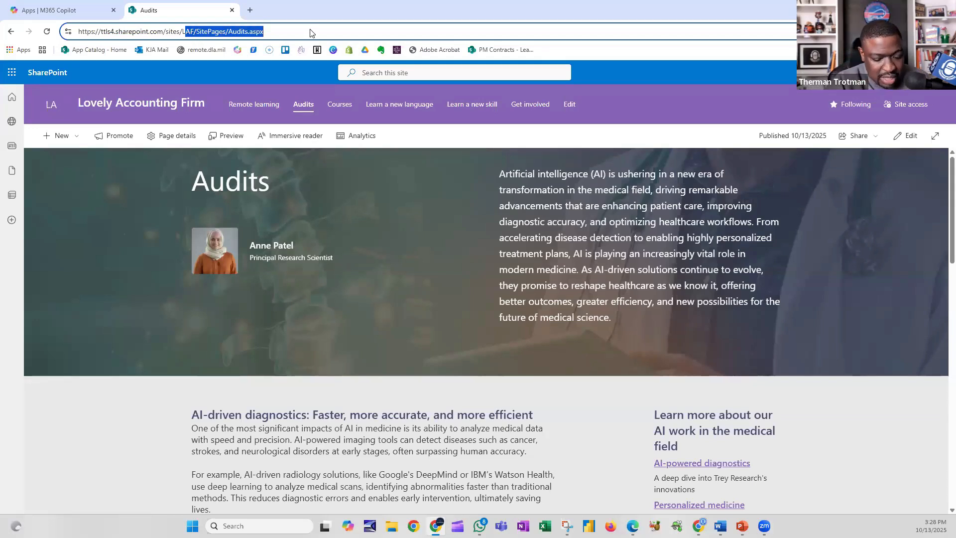
pyautogui.write('ovely')
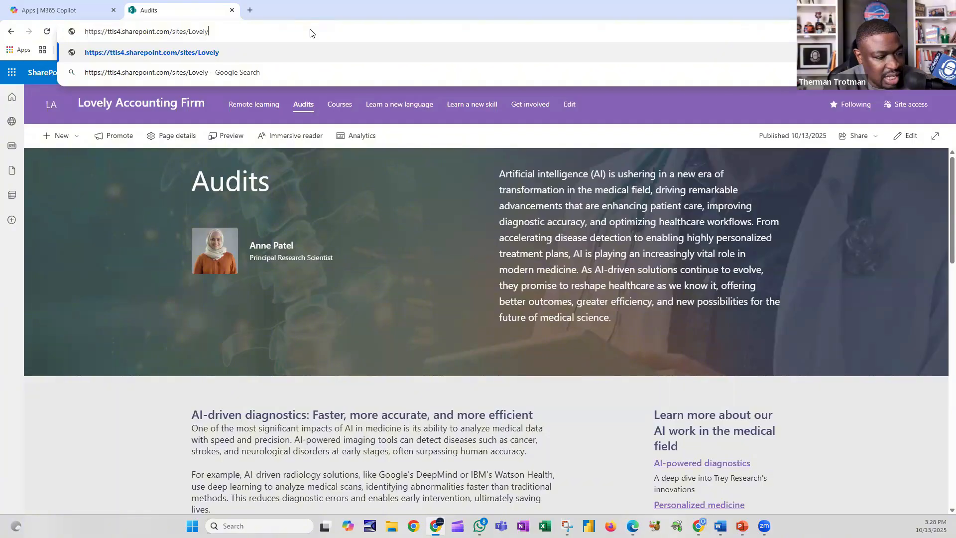
pyautogui.write('&20&')
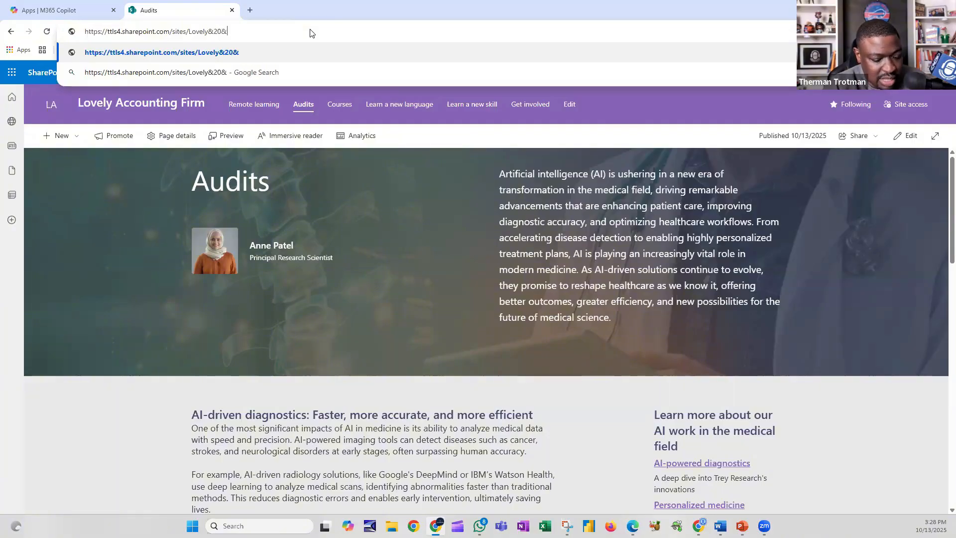
pyautogui.press('BackSpace')
pyautogui.write('%')
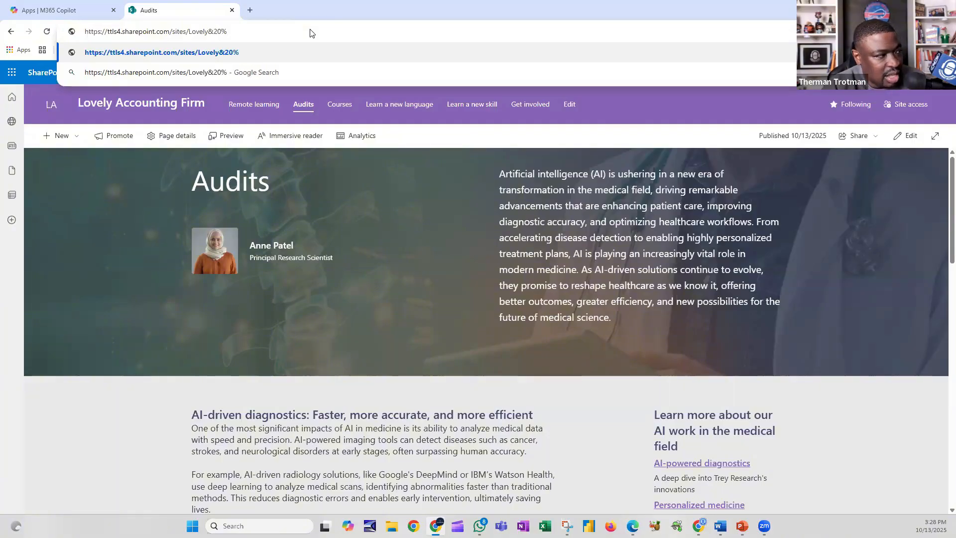
pyautogui.write('Accounting')
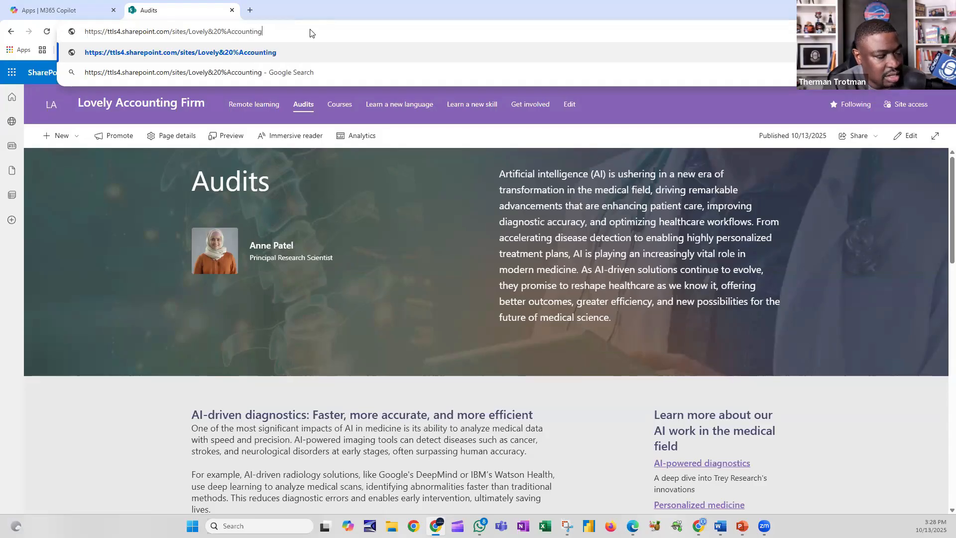
pyautogui.write('%')
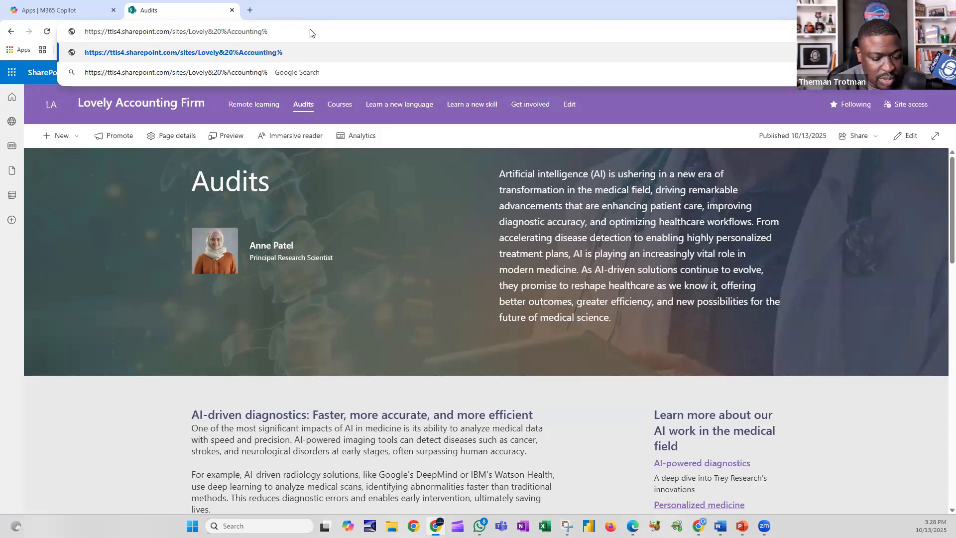
pyautogui.write('20%')
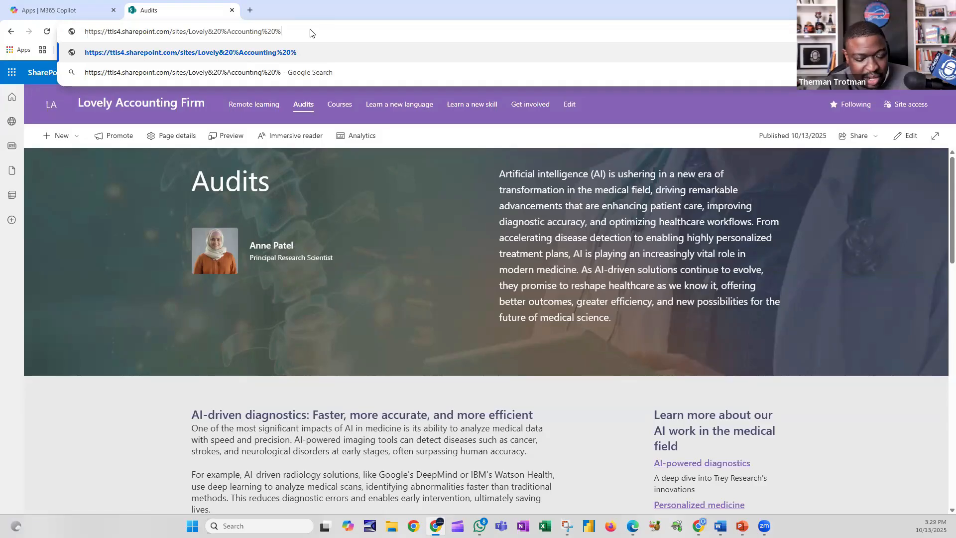
pyautogui.press('BackSpace')
pyautogui.press('BackSpace')
pyautogui.press('BackSpace')
pyautogui.press('BackSpace')
pyautogui.press('BackSpace')
pyautogui.press('BackSpace')
pyautogui.press('BackSpace')
pyautogui.press('BackSpace')
pyautogui.press('BackSpace')
pyautogui.press('BackSpace')
pyautogui.press('BackSpace')
pyautogui.press('BackSpace')
pyautogui.press('BackSpace')
pyautogui.press('BackSpace')
pyautogui.press('BackSpace')
pyautogui.press('BackSpace')
pyautogui.press('BackSpace')
pyautogui.press('BackSpace')
pyautogui.press('BackSpace')
pyautogui.press('BackSpace')
pyautogui.press('BackSpace')
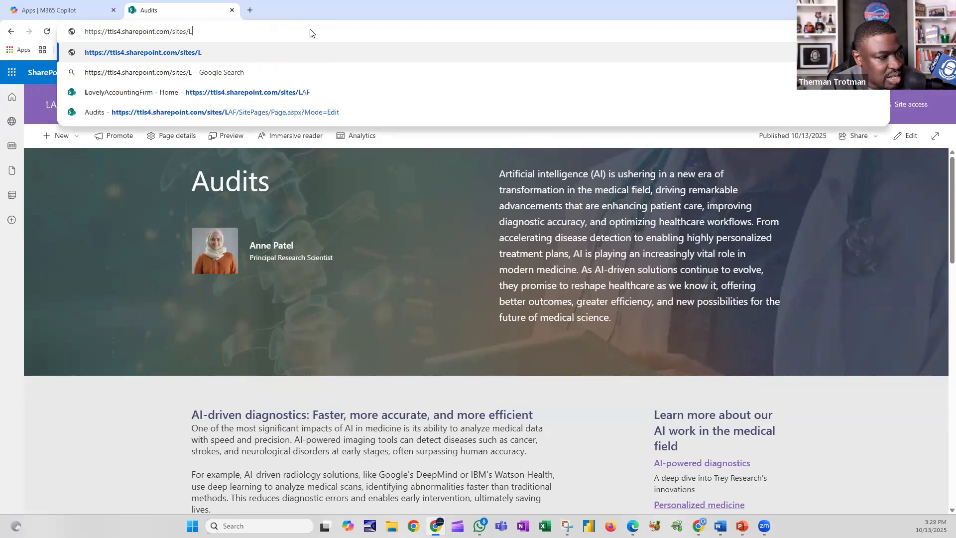
# Step: Complete the site's web address as ttls4.sharepoint.com/sites/LAF and open the home page with it
pyautogui.write('AG')
pyautogui.press('BackSpace')
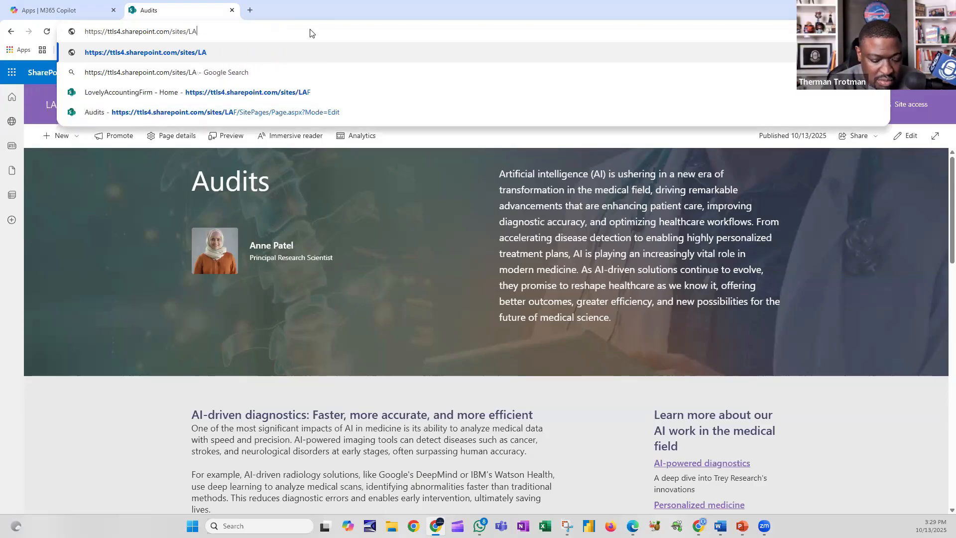
pyautogui.write('F')
pyautogui.press('Return')
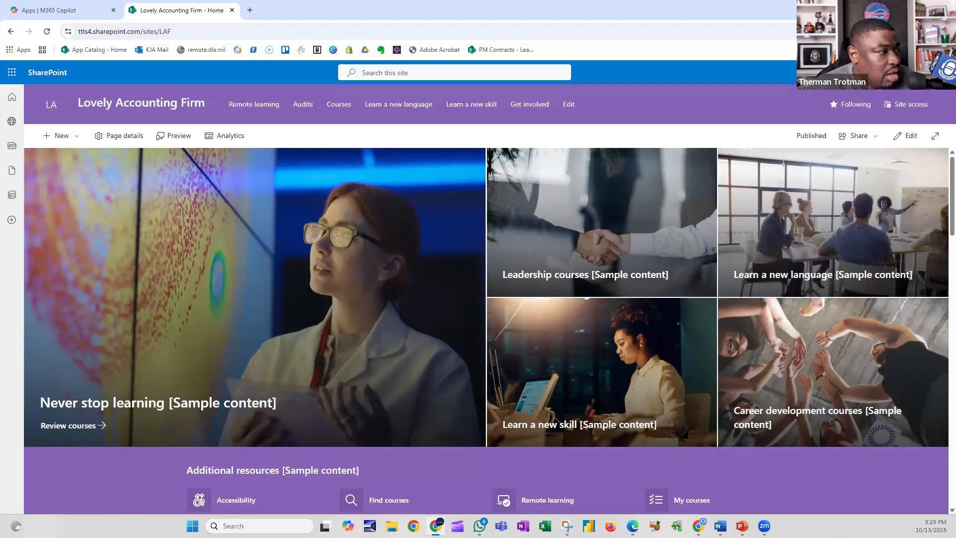
# Step: Open the Audits page for editing and add the paragraph "We are no longer doing that" below the introductory text
pyautogui.click(298, 105)
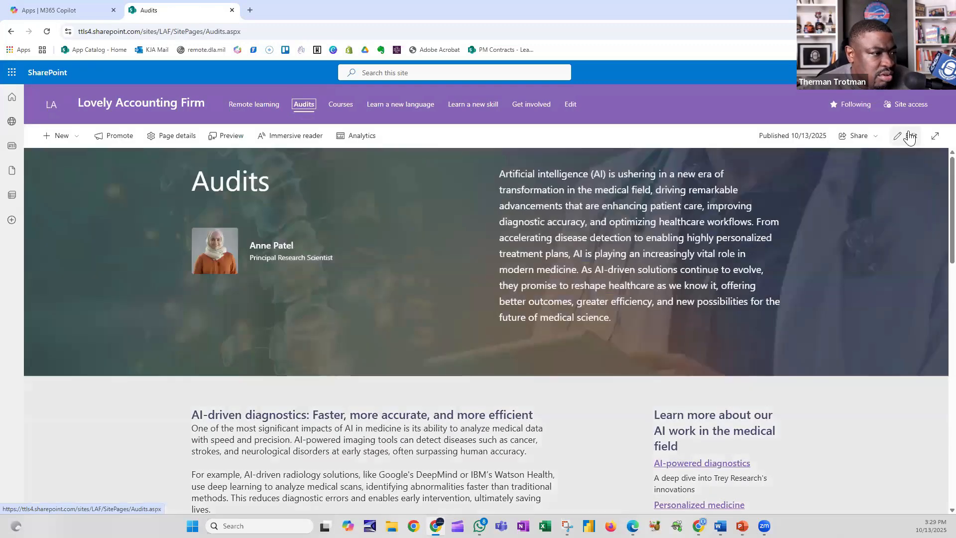
pyautogui.click(906, 137)
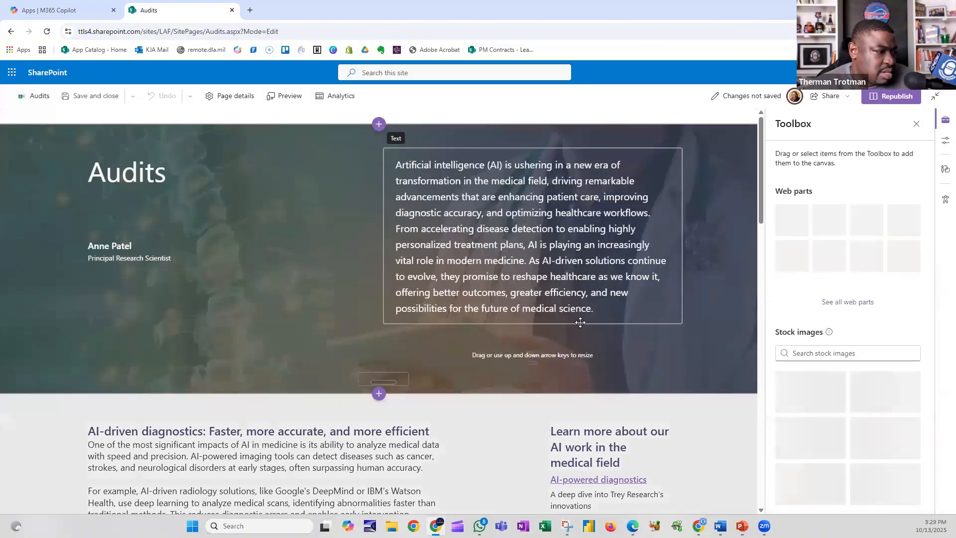
pyautogui.click(600, 308)
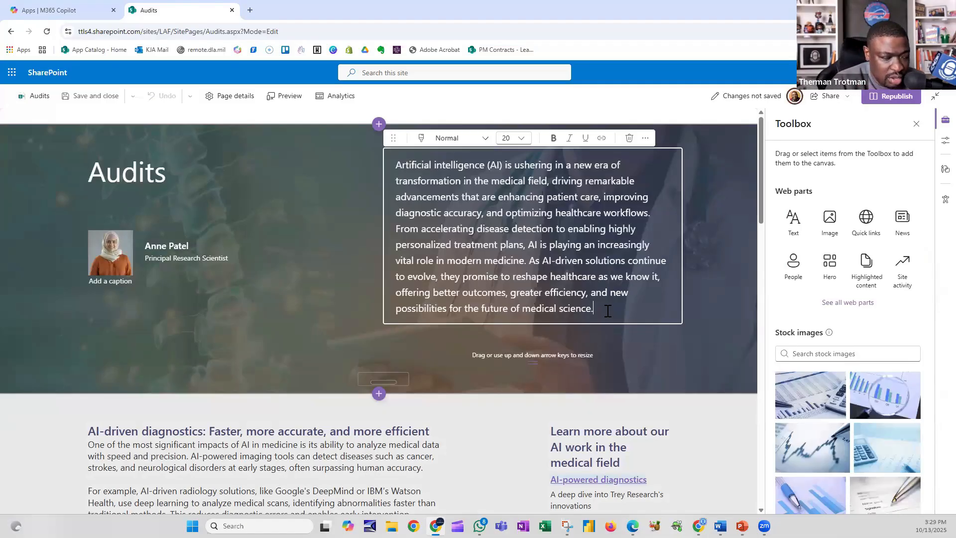
pyautogui.press('Return')
pyautogui.write('We are no l')
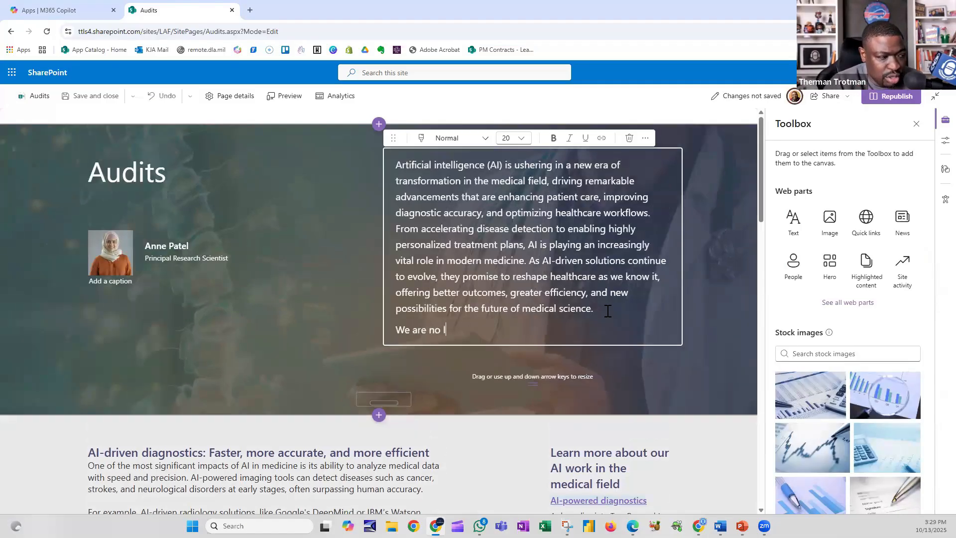
pyautogui.write('onger doing that')
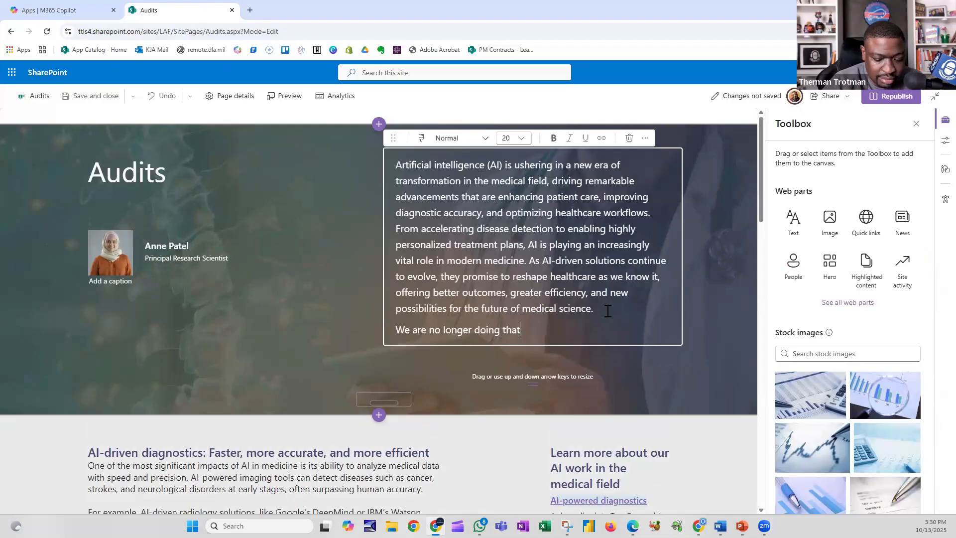
# Step: Make the sentence "We are no longer doing that" bold and red, and republish the Audits page
pyautogui.hotkey('shift', 'Up')
pyautogui.hotkey('shift', 'Right')
pyautogui.hotkey('shift', 'Right')
pyautogui.hotkey('shift', 'Right')
pyautogui.hotkey('shift', 'Right')
pyautogui.hotkey('shift', 'Right')
pyautogui.hotkey('shift', 'Right')
pyautogui.hotkey('shift', 'Right')
pyautogui.hotkey('shift', 'Right')
pyautogui.hotkey('shift', 'Right')
pyautogui.hotkey('shift', 'Right')
pyautogui.hotkey('shift', 'Right')
pyautogui.hotkey('shift', 'Right')
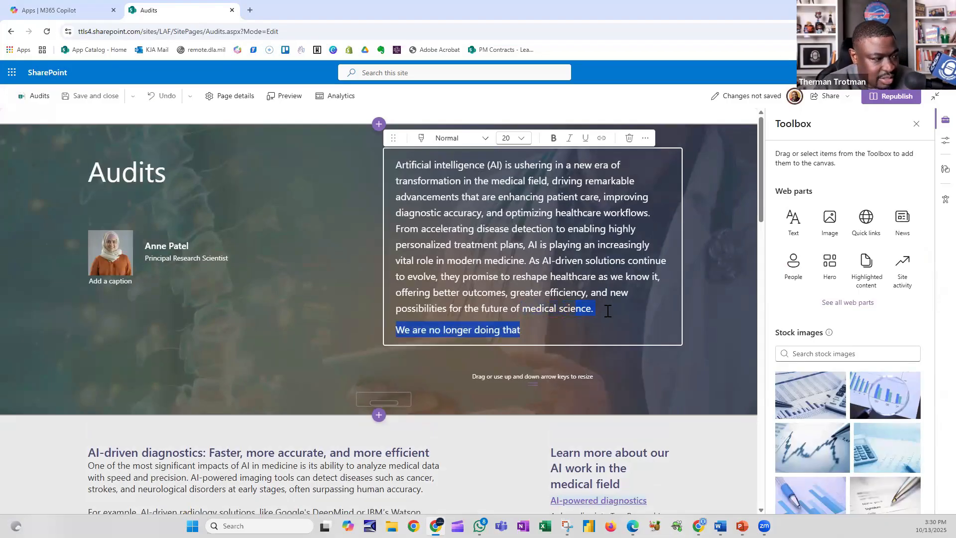
pyautogui.hotkey('shift', 'Right')
pyautogui.hotkey('shift', 'Right')
pyautogui.hotkey('shift', 'Right')
pyautogui.hotkey('shift', 'Right')
pyautogui.hotkey('shift', 'Right')
pyautogui.hotkey('shift', 'Right')
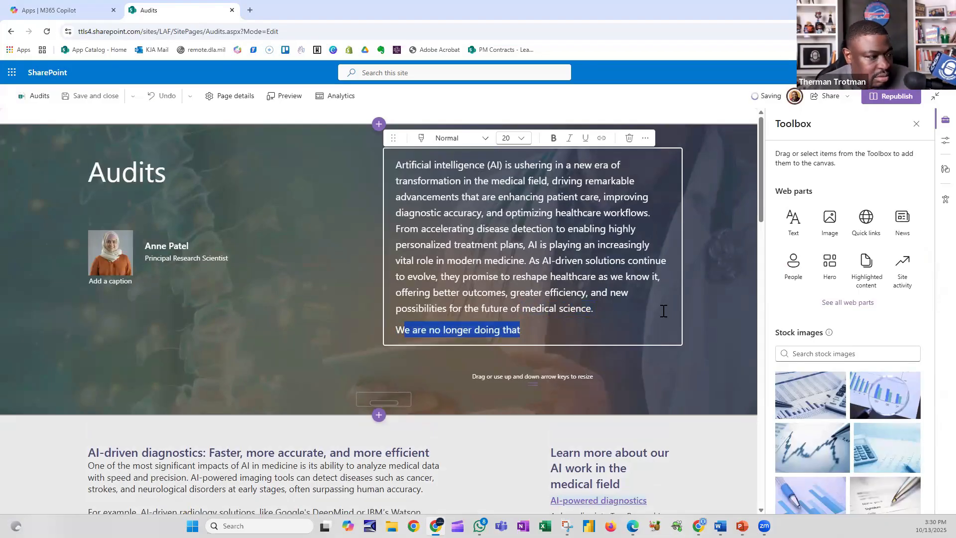
pyautogui.hotkey('shift', 'Left')
pyautogui.hotkey('ctrl', 'b')
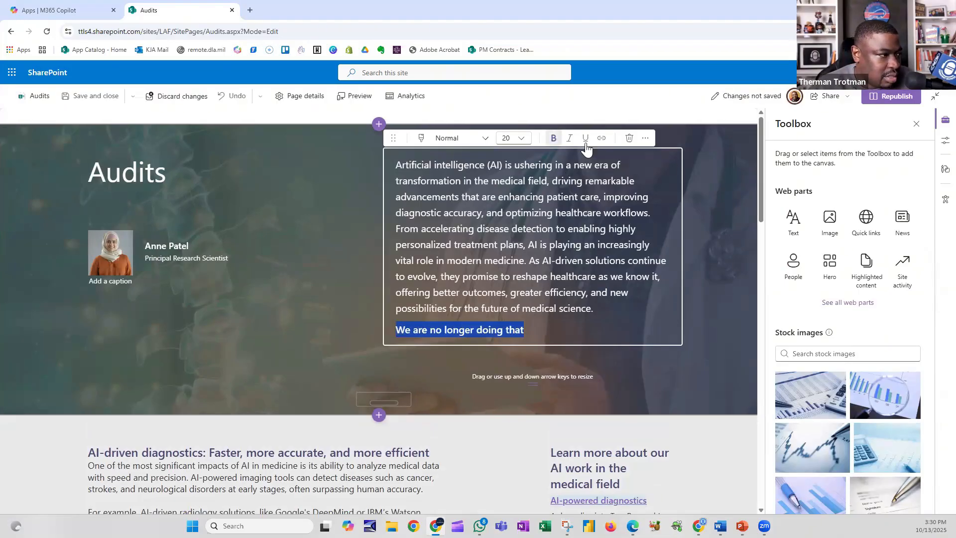
pyautogui.click(645, 138)
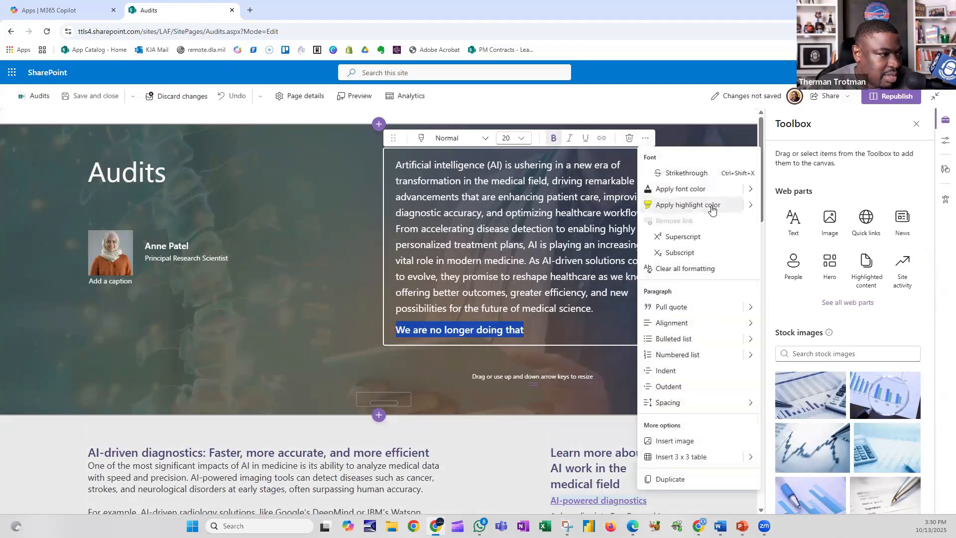
pyautogui.click(749, 188)
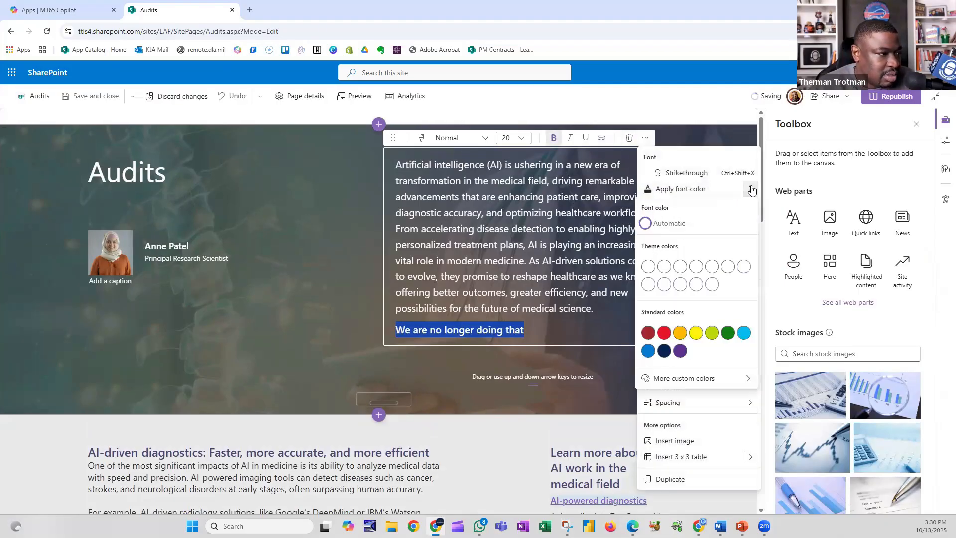
pyautogui.click(663, 333)
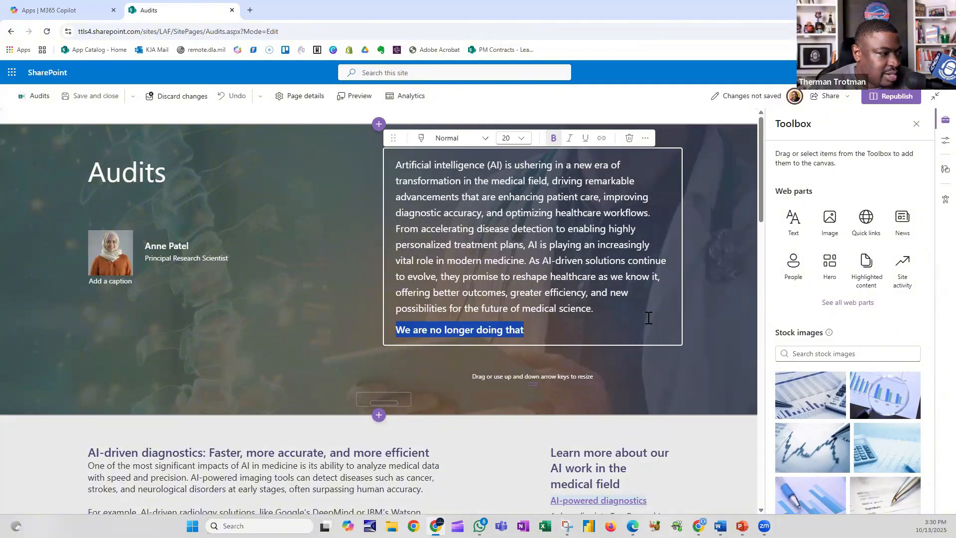
pyautogui.click(891, 100)
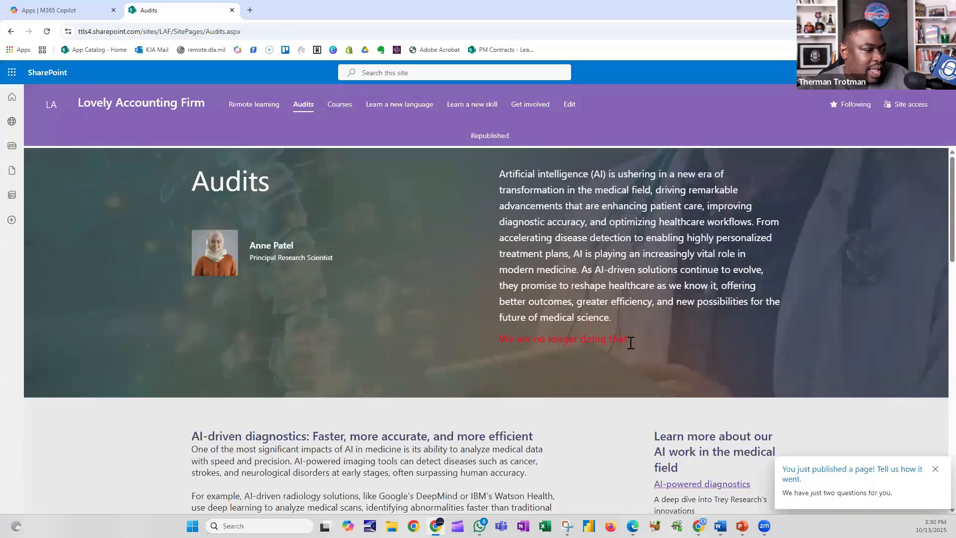
# Step: Examine the republished Audits page, including the red sentence, the web address, the introductory paragraph and the body text
pyautogui.moveTo(629, 341); pyautogui.dragTo(498, 342)
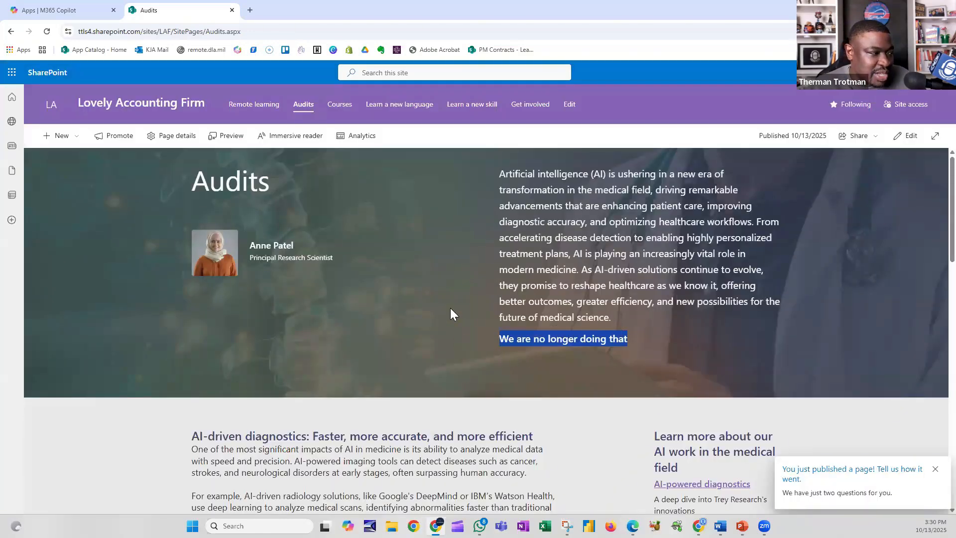
pyautogui.click(463, 338)
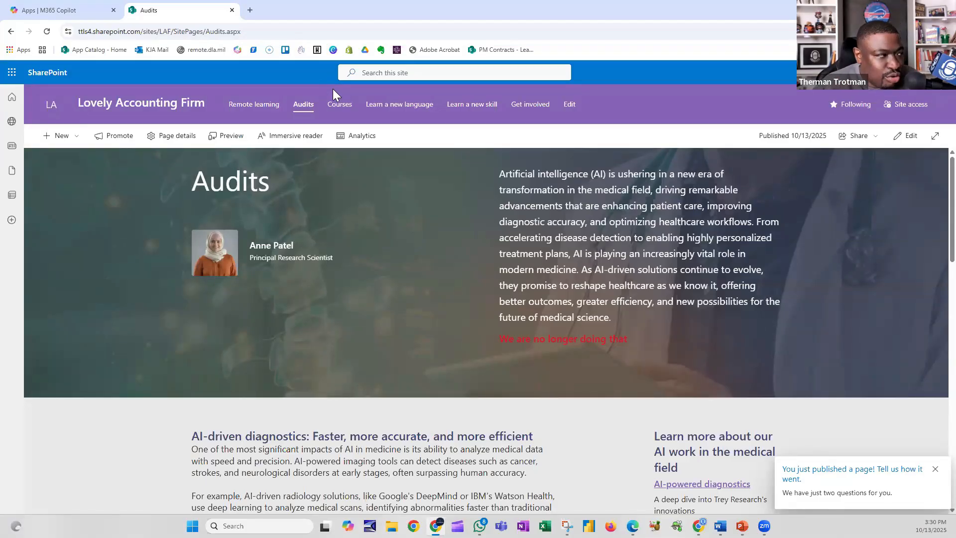
pyautogui.click(278, 31)
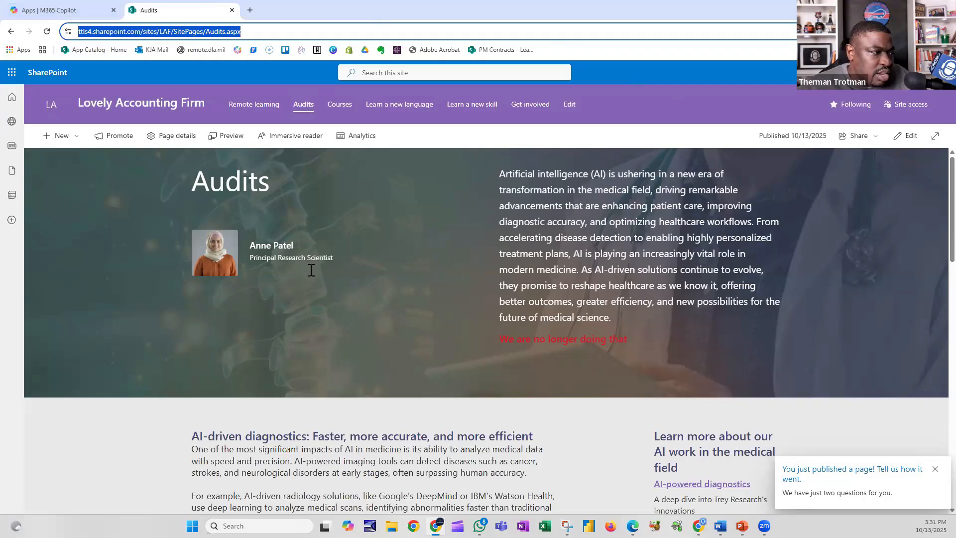
pyautogui.moveTo(499, 173); pyautogui.dragTo(536, 280)
pyautogui.scroll(-6, 464, 305)
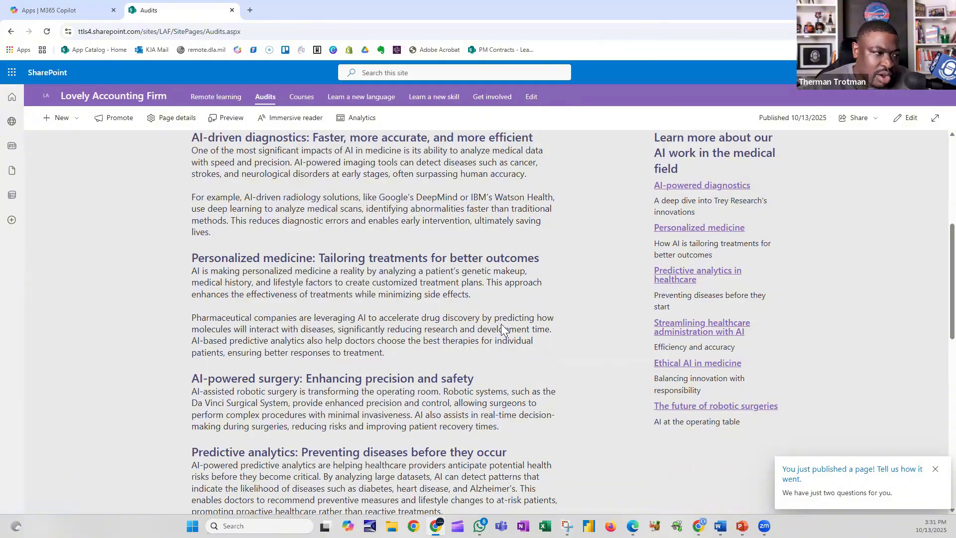
pyautogui.scroll(4, 697, 321)
pyautogui.scroll(2, 333, 380)
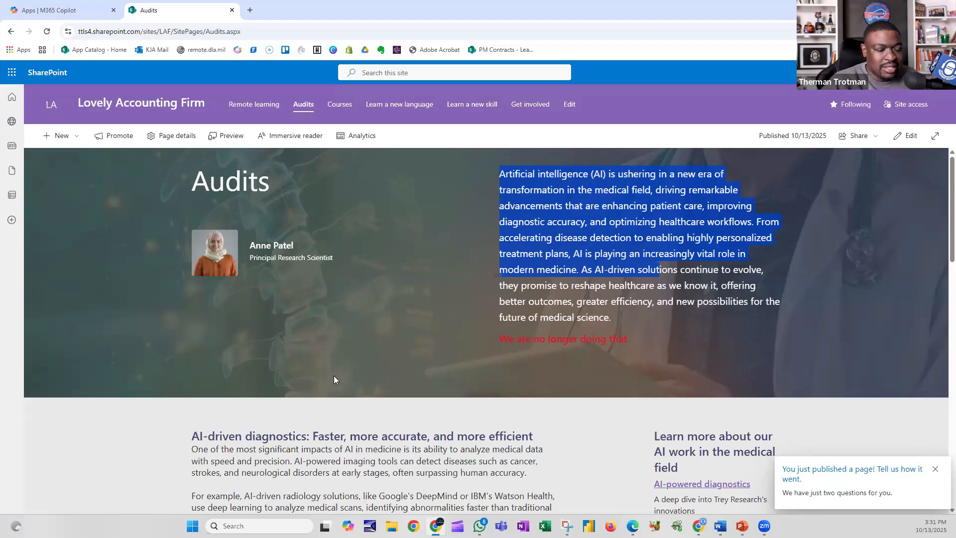
pyautogui.moveTo(577, 340); pyautogui.dragTo(581, 343)
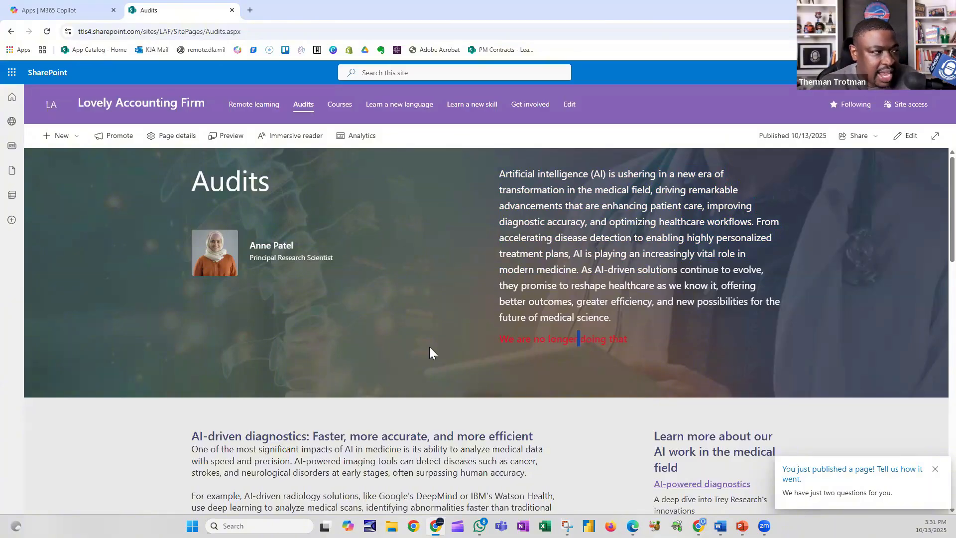
# Step: Return to the site's home page and move Learn a new skill directly below Audits in the site navigation editor
pyautogui.click(149, 105)
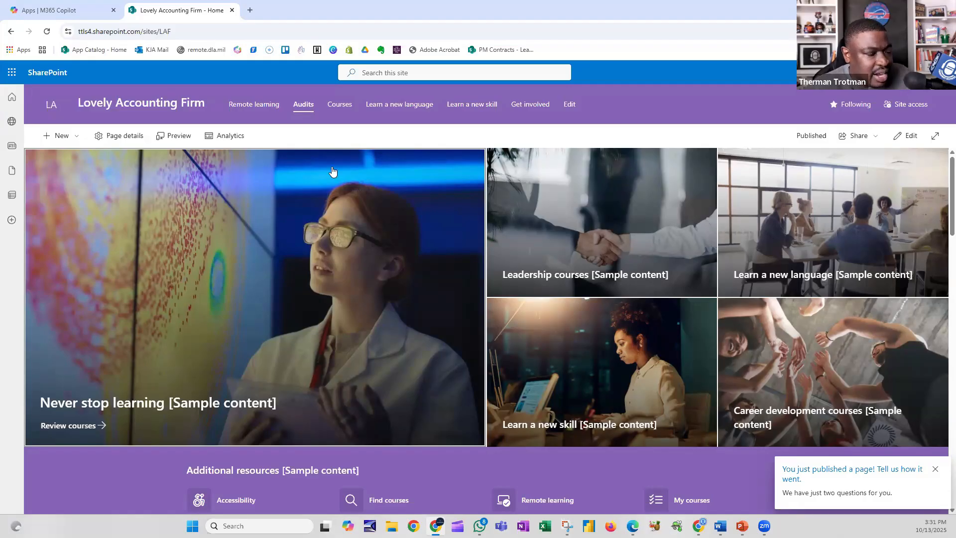
pyautogui.click(569, 104)
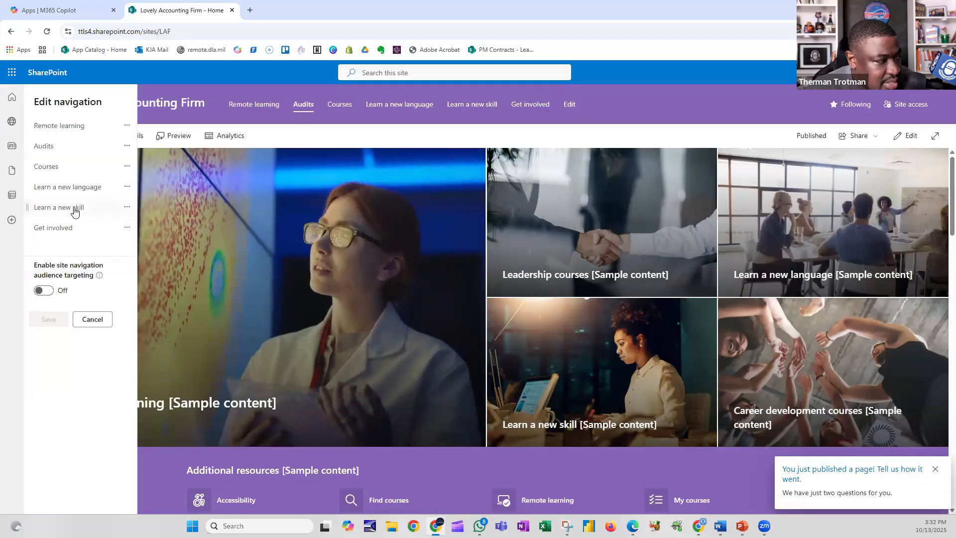
pyautogui.moveTo(74, 211); pyautogui.dragTo(79, 155)
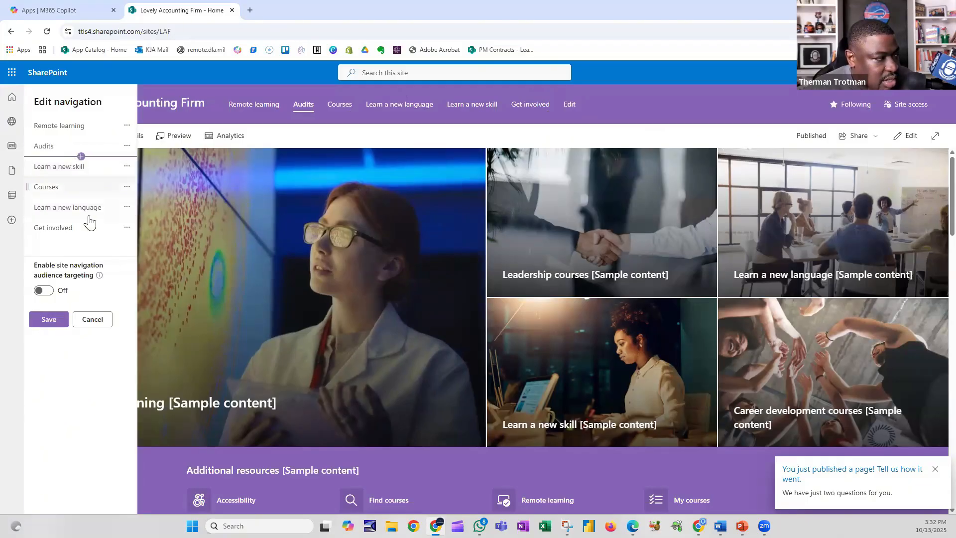
# Step: Make Learn a new language a sub link of Courses and view the options available for both links
pyautogui.moveTo(61, 213); pyautogui.dragTo(70, 199)
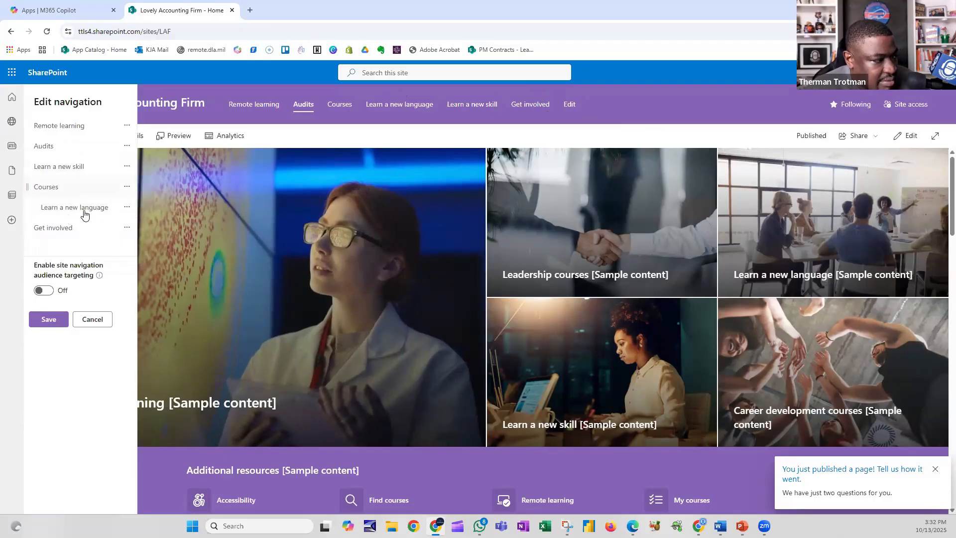
pyautogui.click(126, 209)
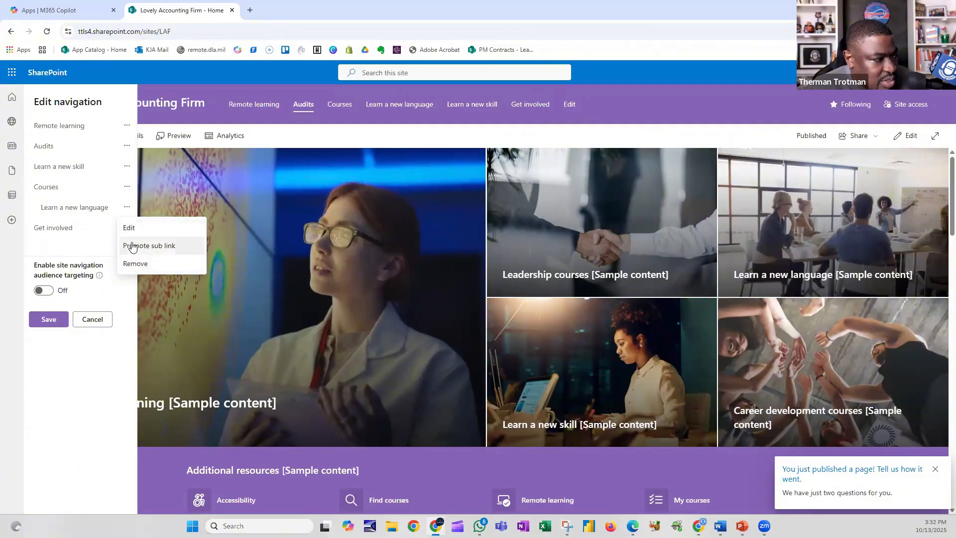
pyautogui.click(127, 186)
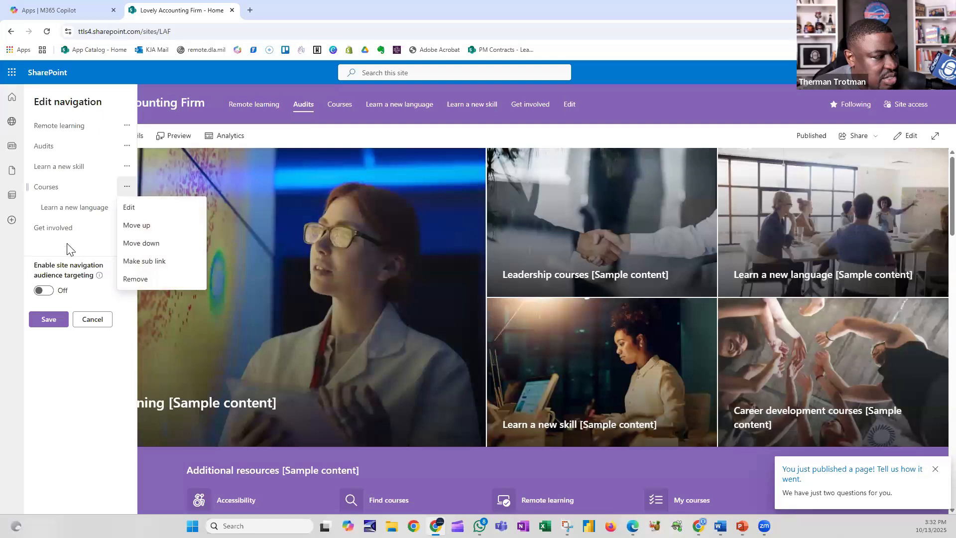
# Step: View the Label option for a new navigation item below Learn a new language, and discard the navigation edits
pyautogui.click(84, 217)
pyautogui.click(215, 164)
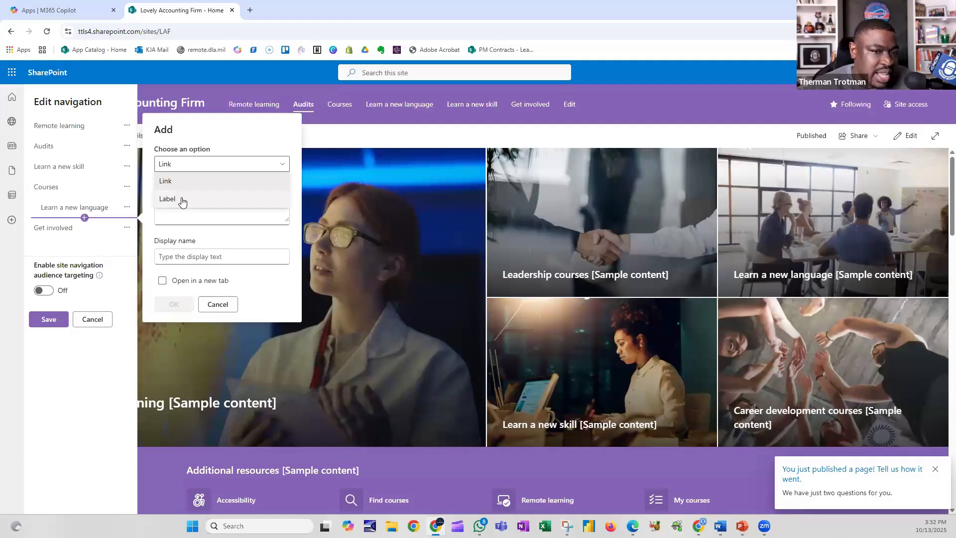
pyautogui.click(181, 200)
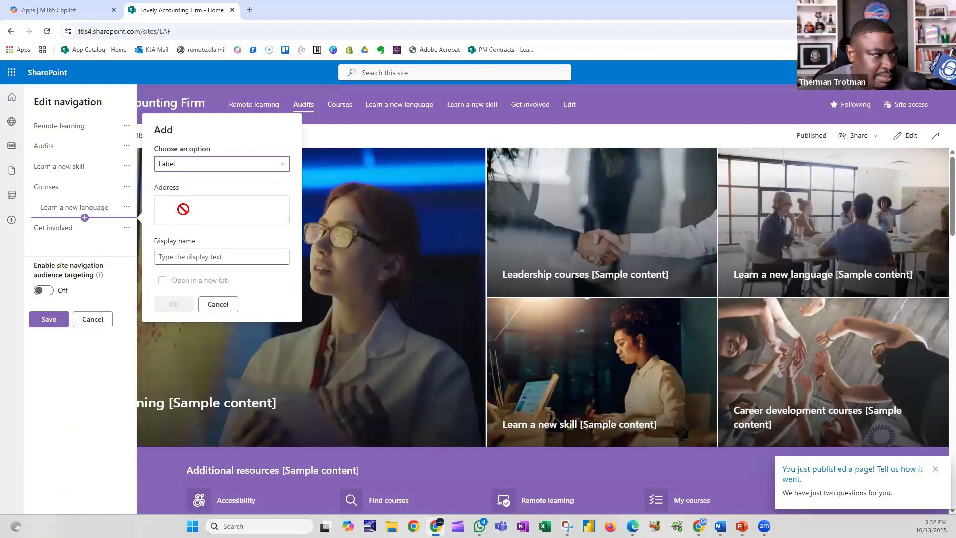
pyautogui.click(215, 304)
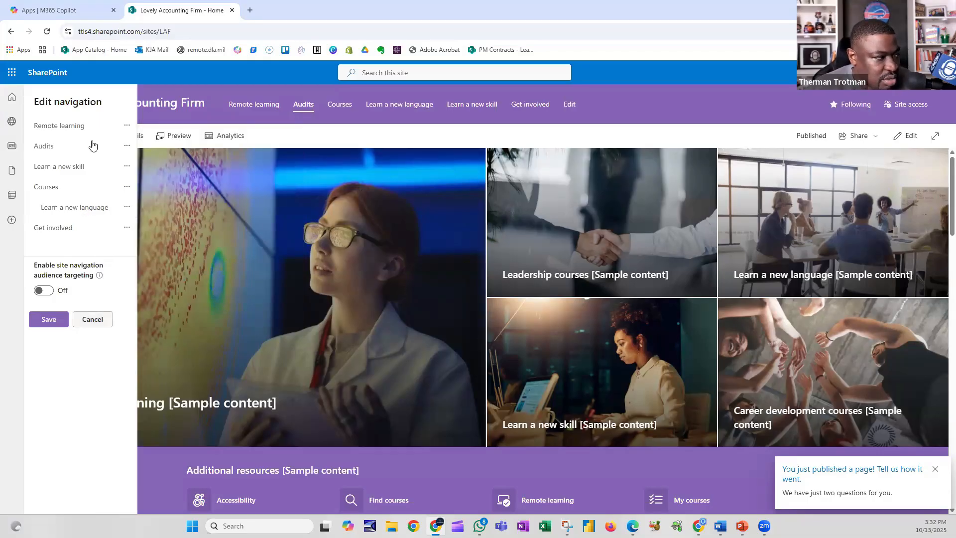
pyautogui.click(93, 321)
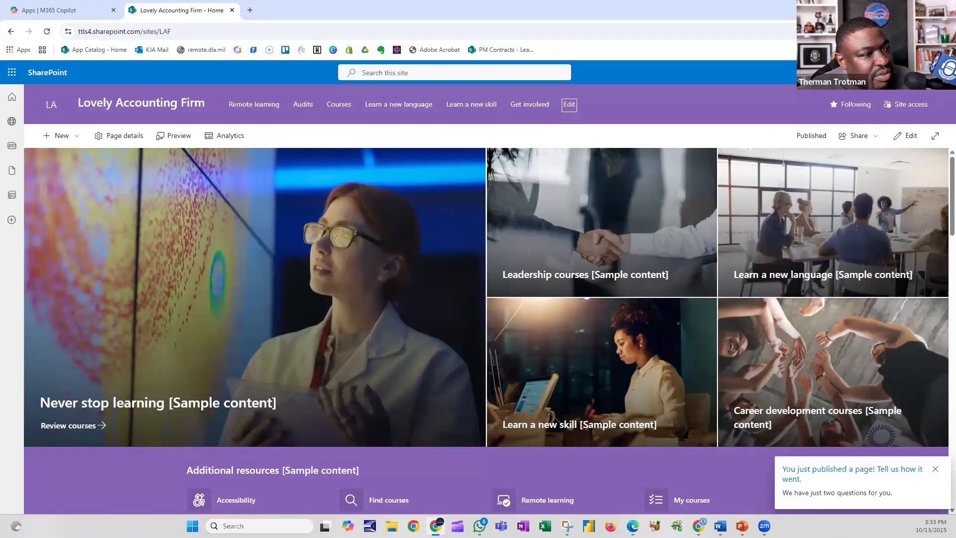
# Step: Open the advanced permissions settings of the Lovely Accounting Firm site
pyautogui.click(896, 72)
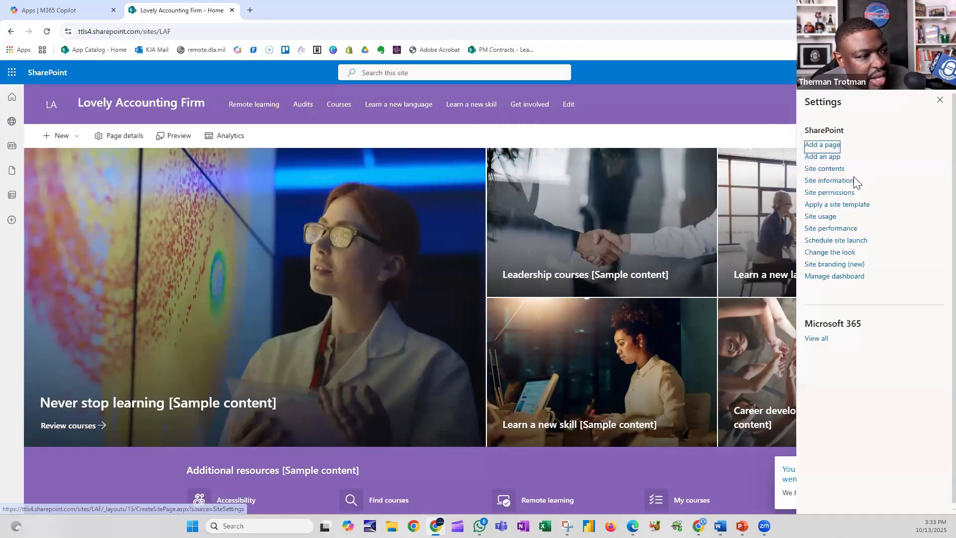
pyautogui.click(829, 194)
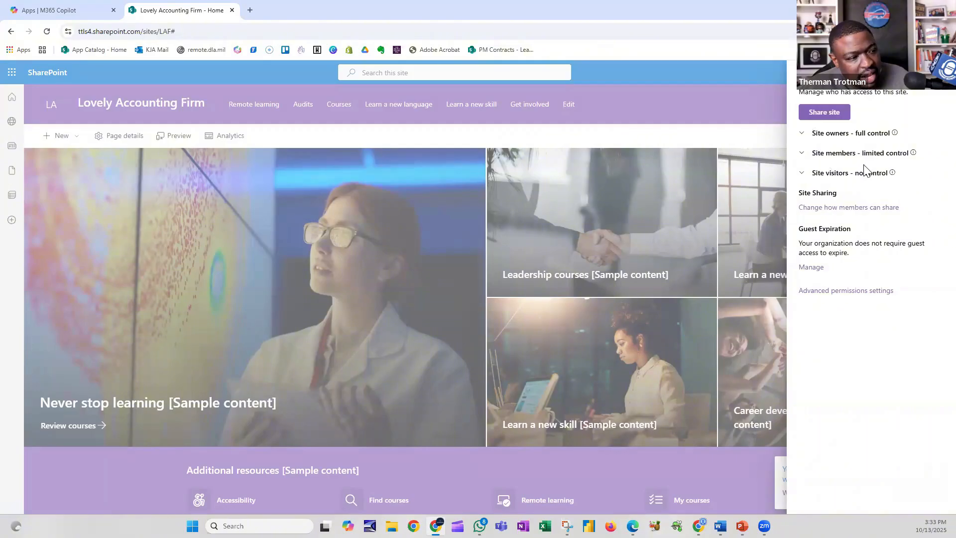
pyautogui.click(849, 292)
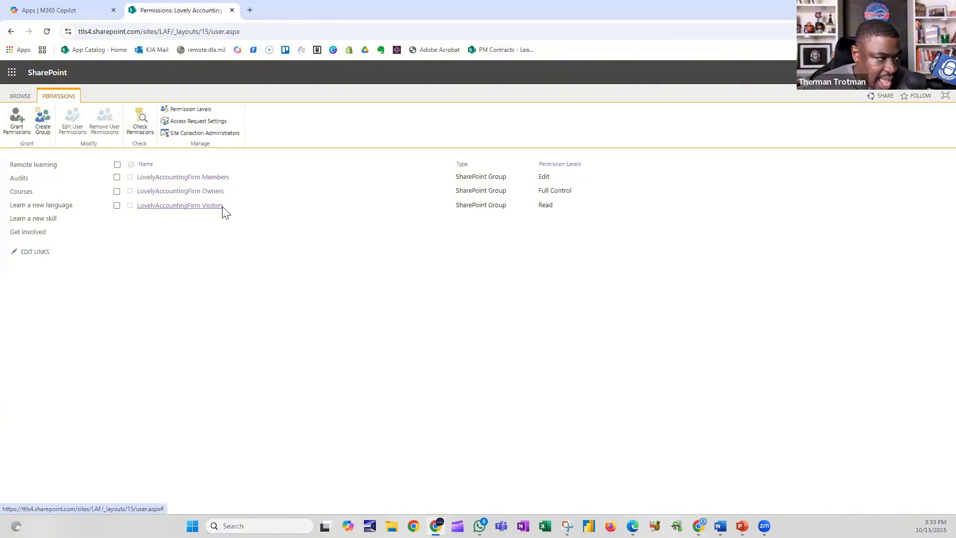
# Step: Examine the permission levels assigned to the site's Visitors, Owners and Members groups
pyautogui.moveTo(540, 205); pyautogui.dragTo(556, 201)
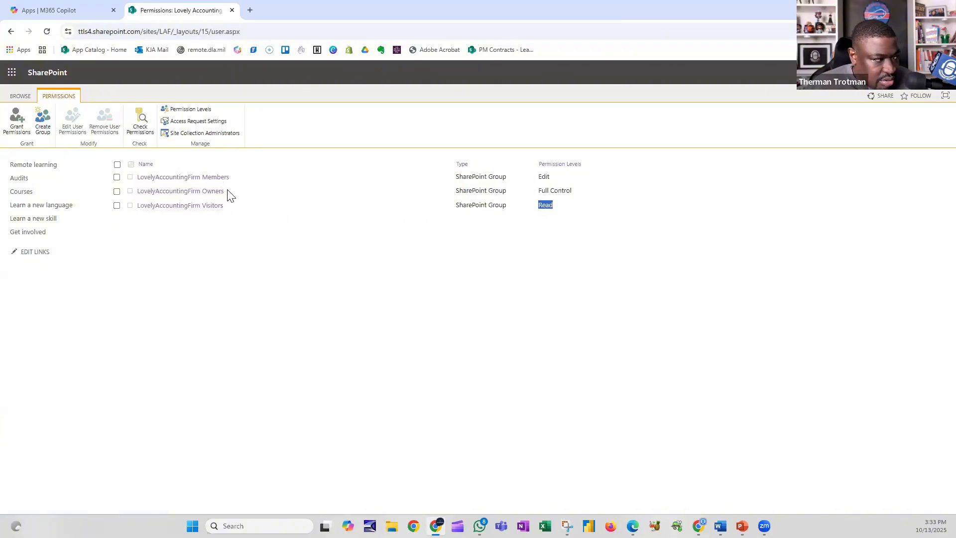
pyautogui.moveTo(536, 191); pyautogui.dragTo(590, 195)
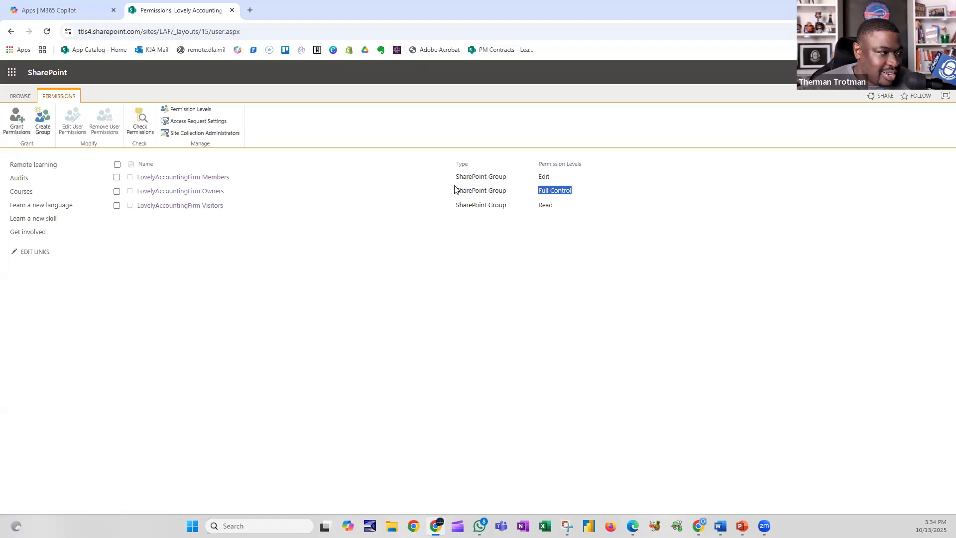
pyautogui.doubleClick(560, 176)
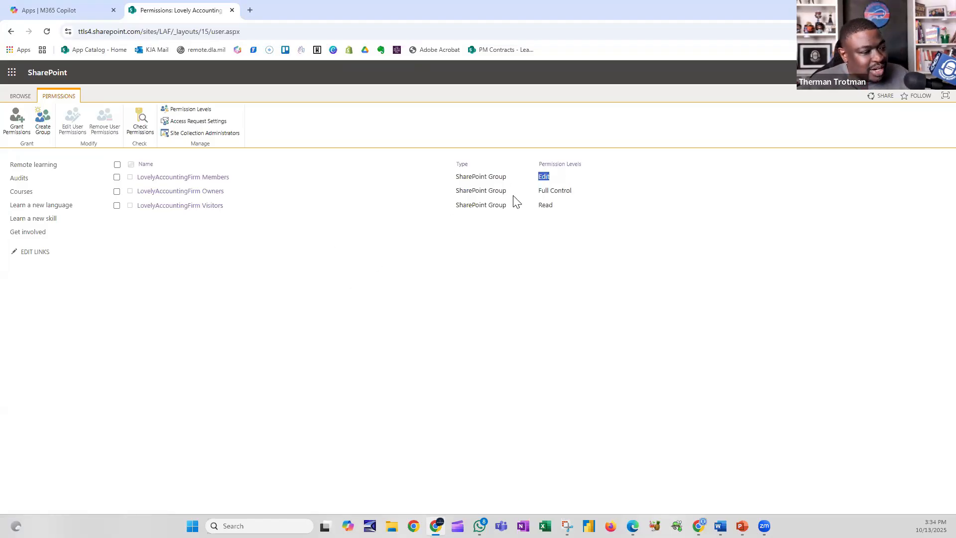
pyautogui.click(538, 177)
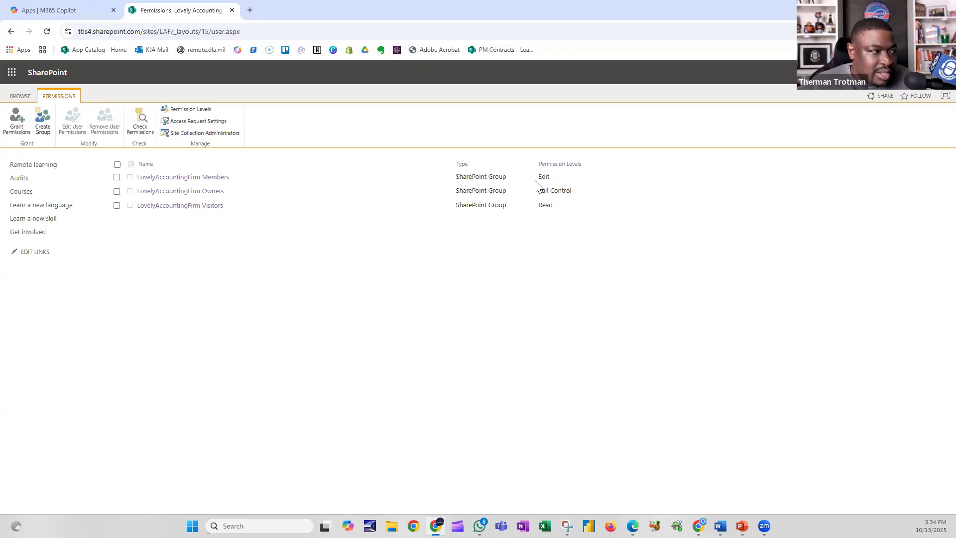
pyautogui.doubleClick(548, 179)
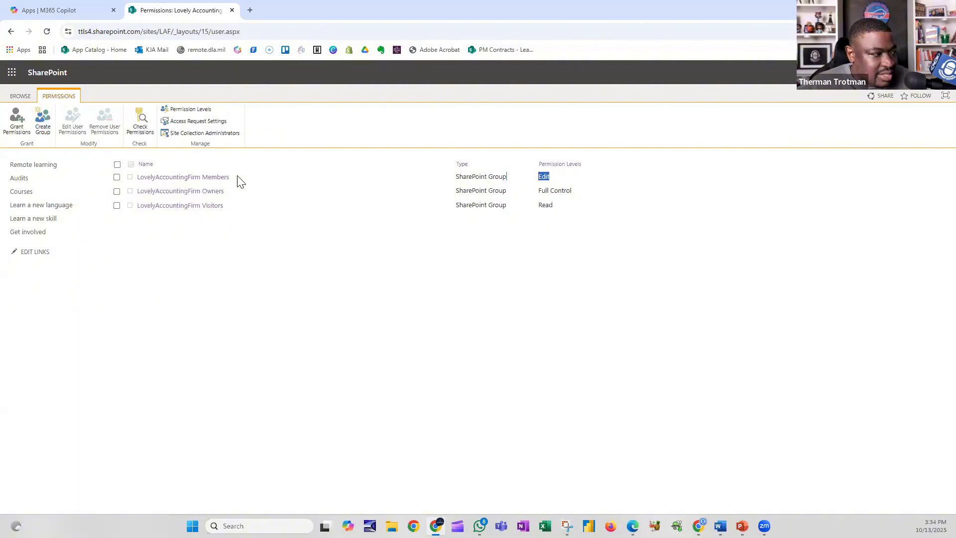
pyautogui.moveTo(239, 178); pyautogui.dragTo(159, 178)
pyautogui.click(292, 186)
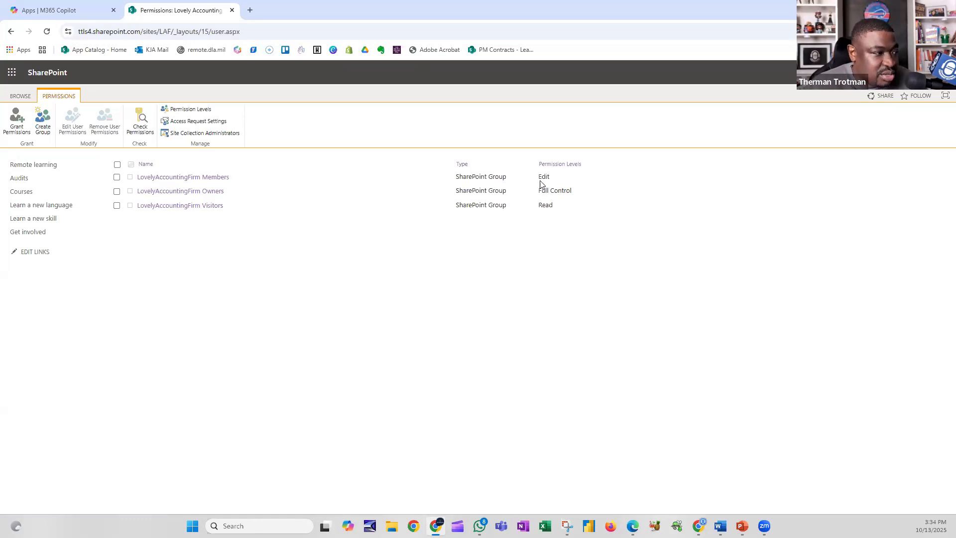
pyautogui.doubleClick(543, 177)
pyautogui.click(291, 189)
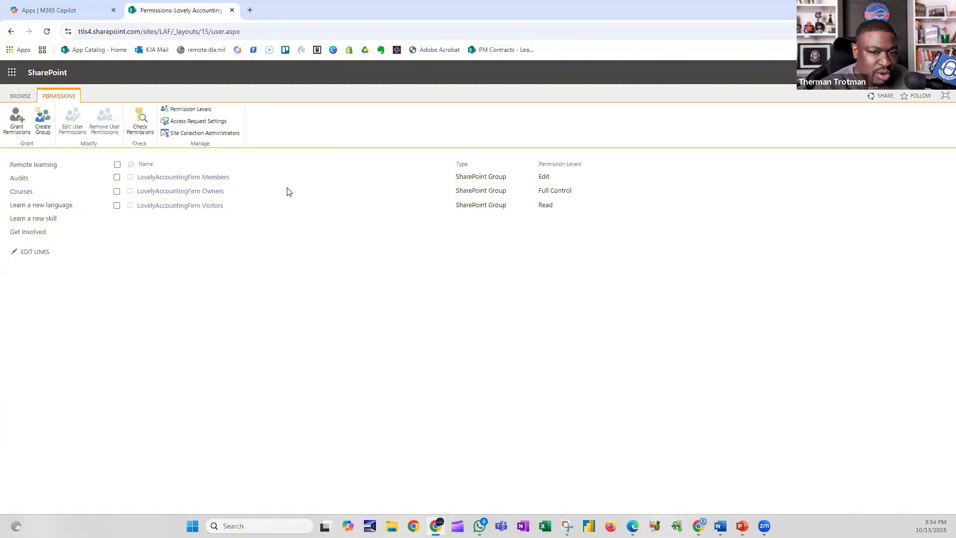
# Step: View the permission choices for the LovelyAccountingFirm Members group, cancel, and check the group's current permission level
pyautogui.click(117, 177)
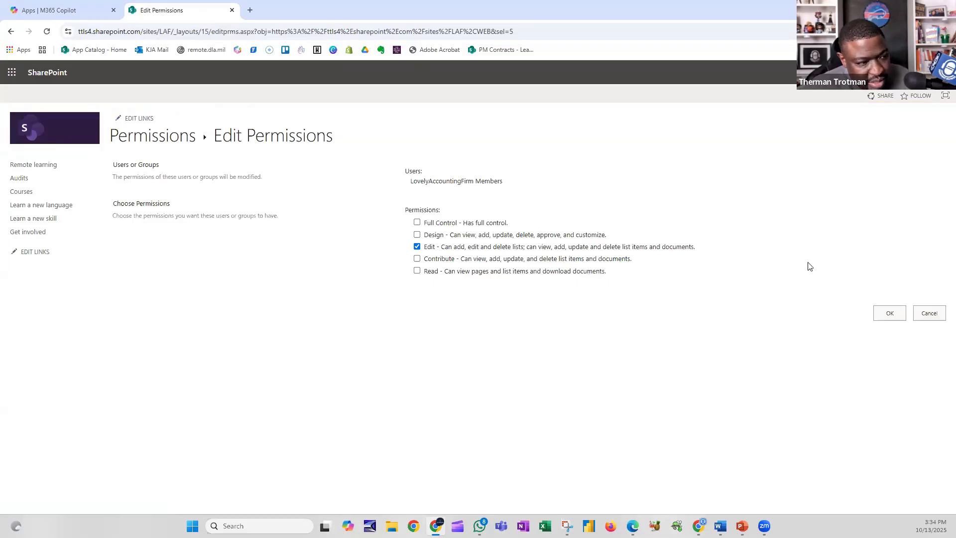
pyautogui.click(937, 317)
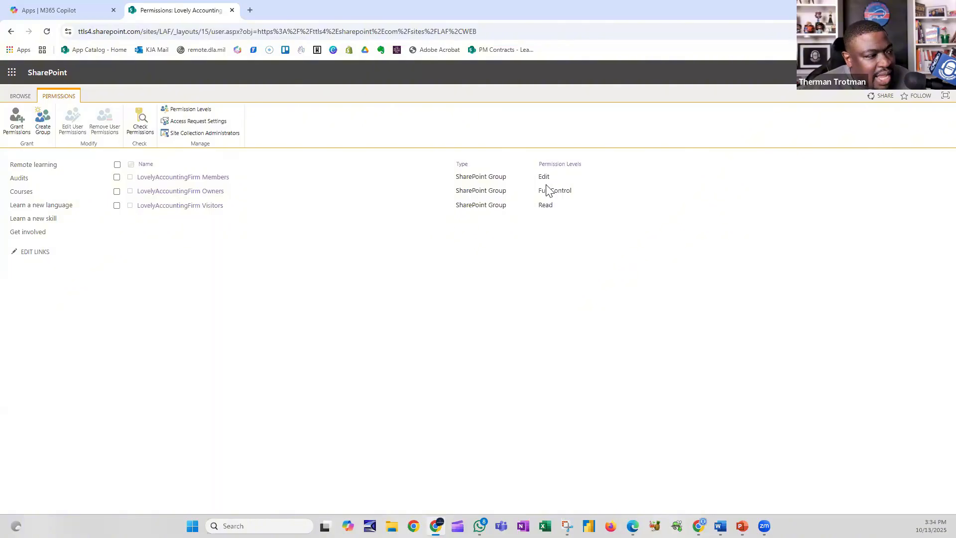
pyautogui.moveTo(537, 178); pyautogui.dragTo(555, 180)
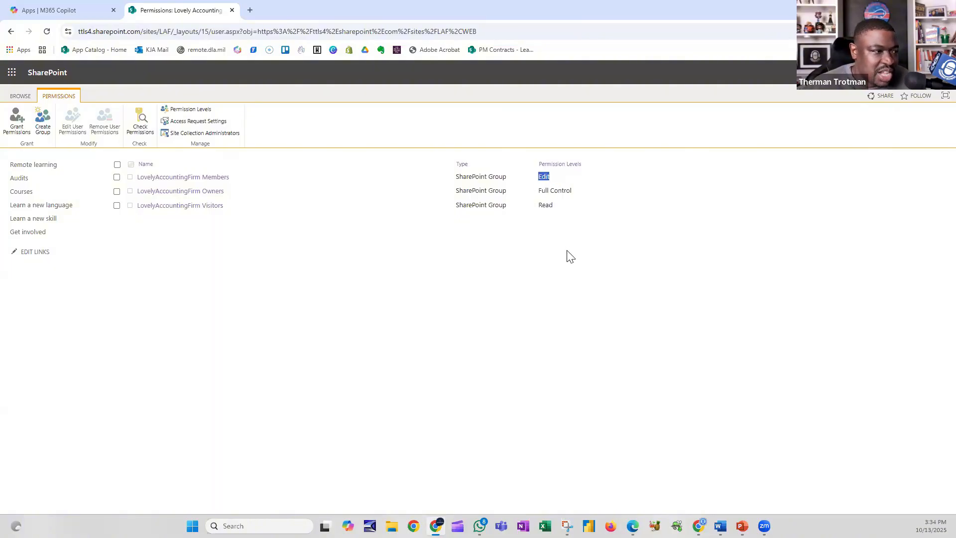
pyautogui.click(552, 256)
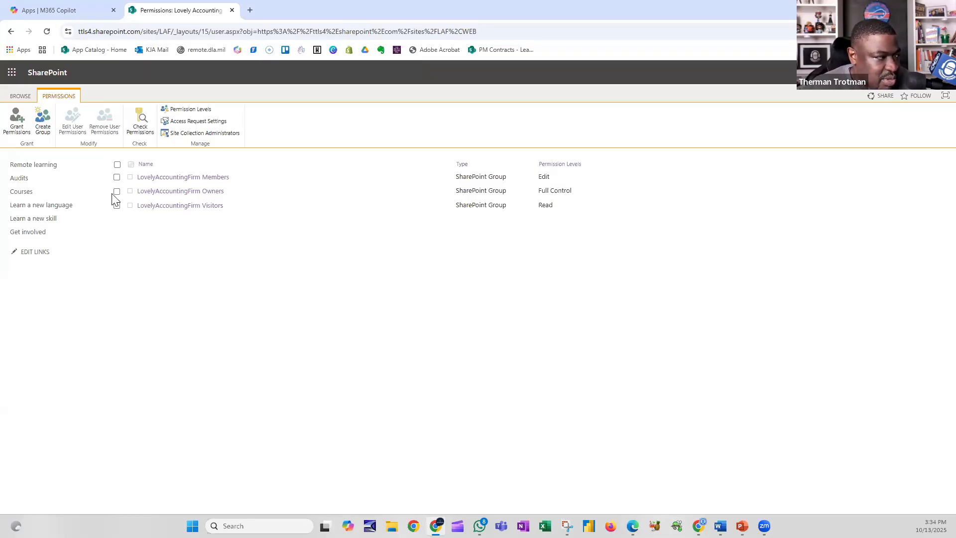
# Step: Set the LovelyAccountingFirm Members group's permissions to Contribute only, and check its level in the permissions list
pyautogui.click(117, 177)
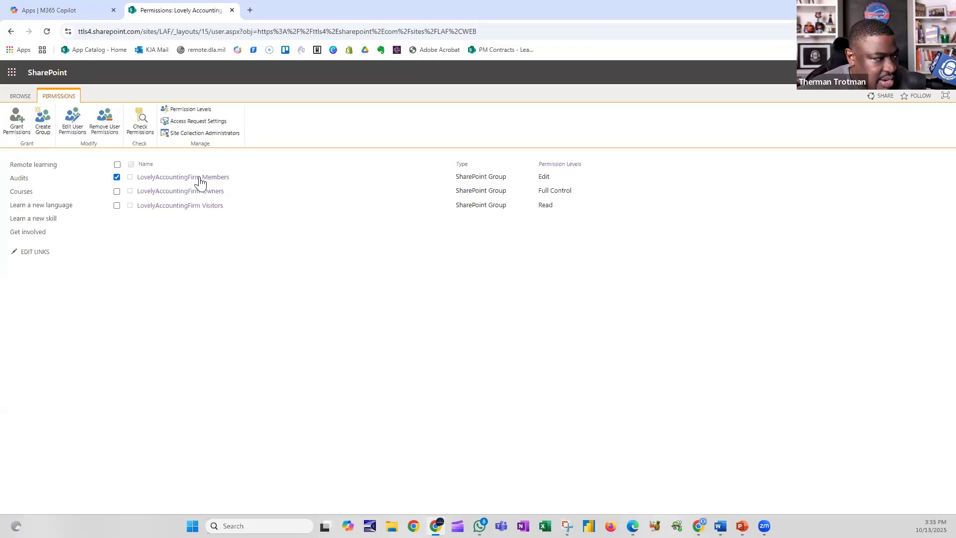
pyautogui.click(72, 130)
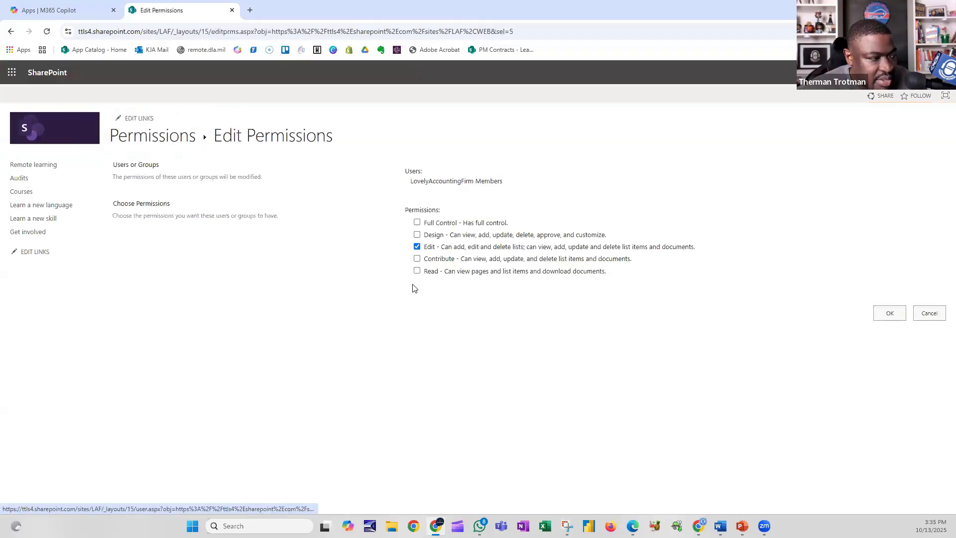
pyautogui.click(416, 257)
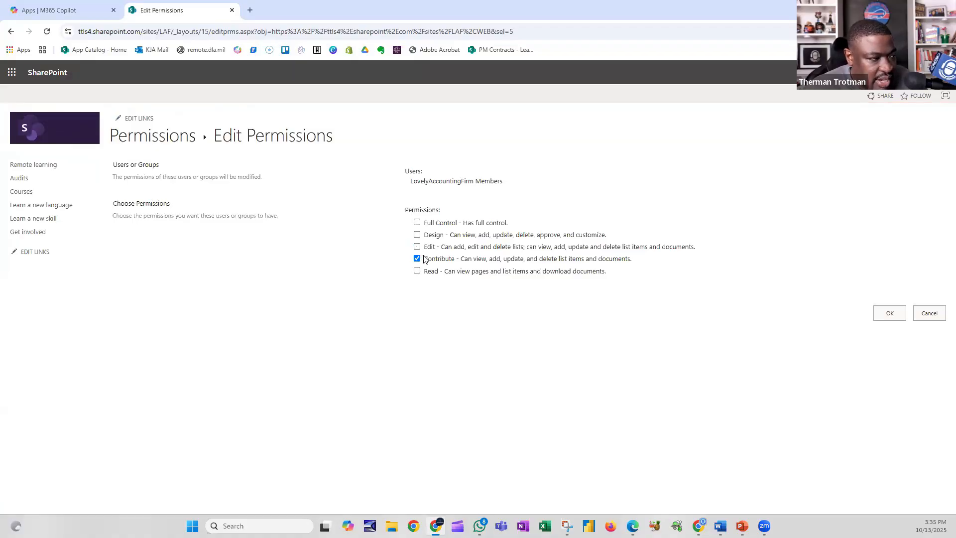
pyautogui.moveTo(465, 261)
pyautogui.mouseDown()
pyautogui.moveTo(604, 271)
pyautogui.moveTo(640, 263)
pyautogui.moveTo(496, 269)
pyautogui.moveTo(454, 261)
pyautogui.mouseUp()
pyautogui.click(479, 247)
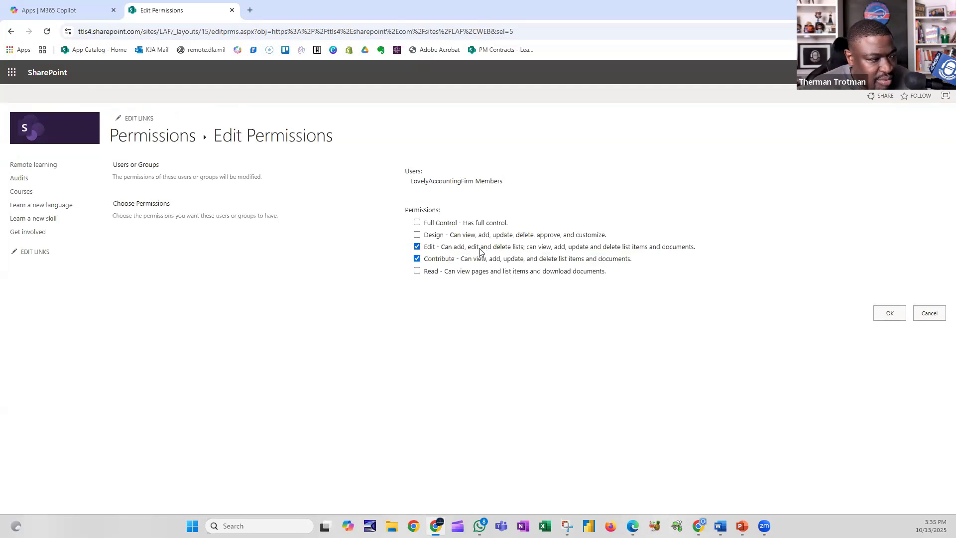
pyautogui.moveTo(470, 247); pyautogui.dragTo(533, 252)
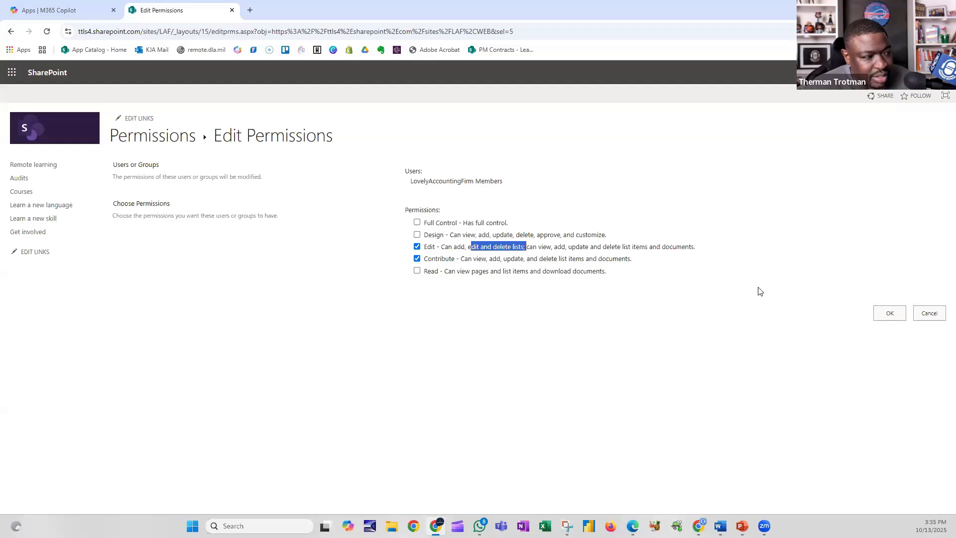
pyautogui.click(758, 291)
pyautogui.click(417, 247)
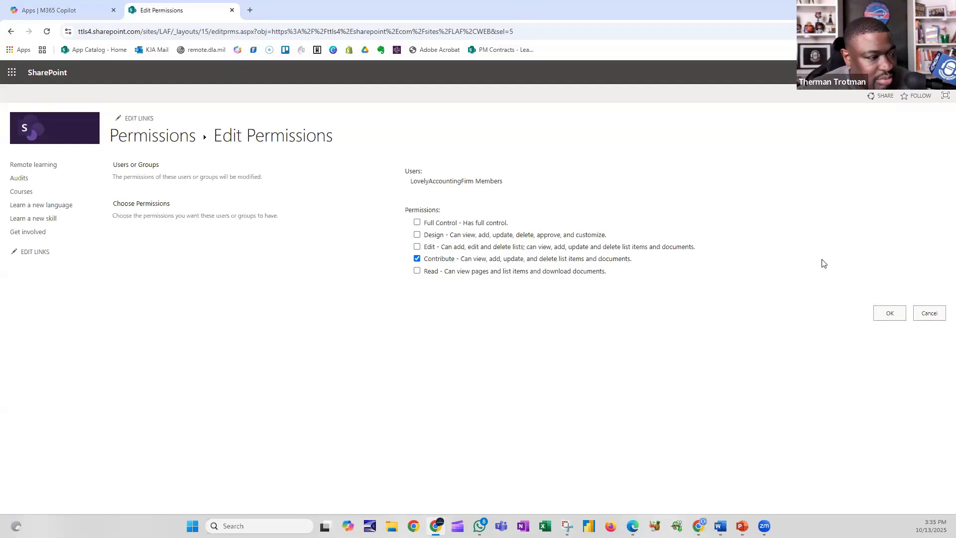
pyautogui.click(890, 313)
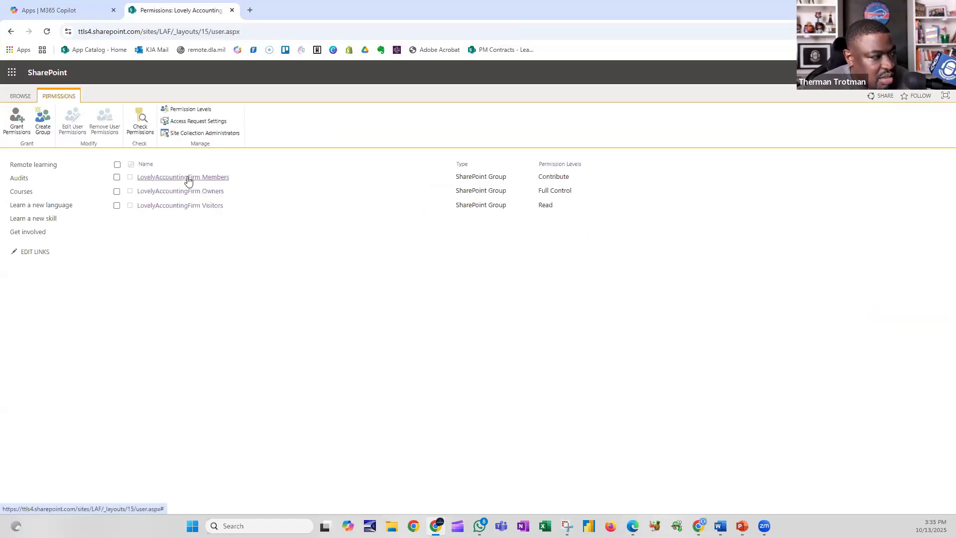
pyautogui.moveTo(540, 177); pyautogui.dragTo(570, 182)
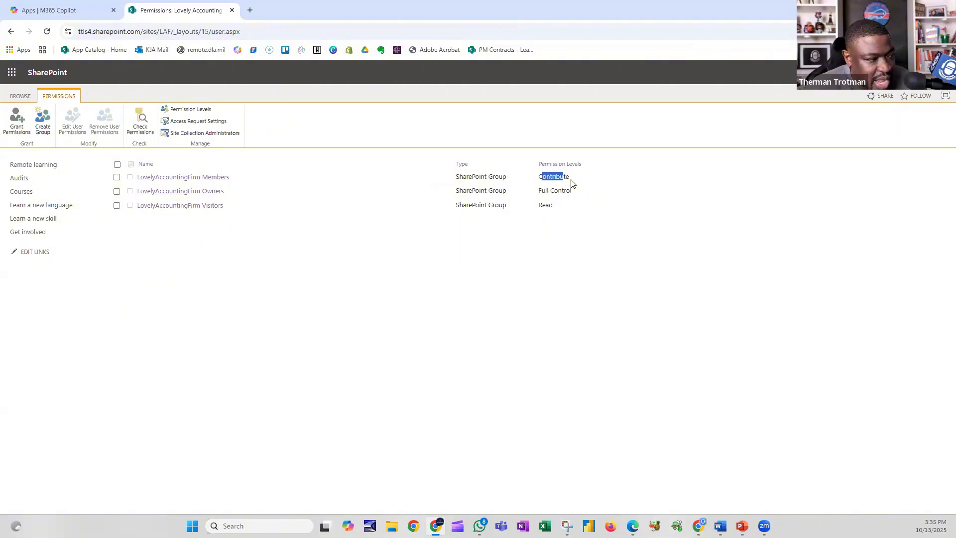
pyautogui.click(592, 287)
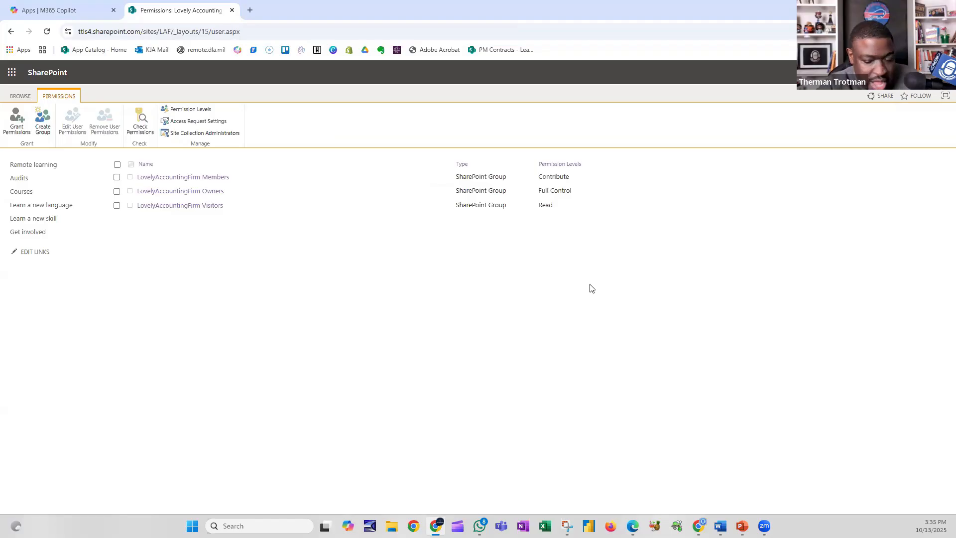
# Step: Open the SharePoint start page from the Microsoft 365 apps page, view it, and return to the site's permissions page
pyautogui.click(97, 13)
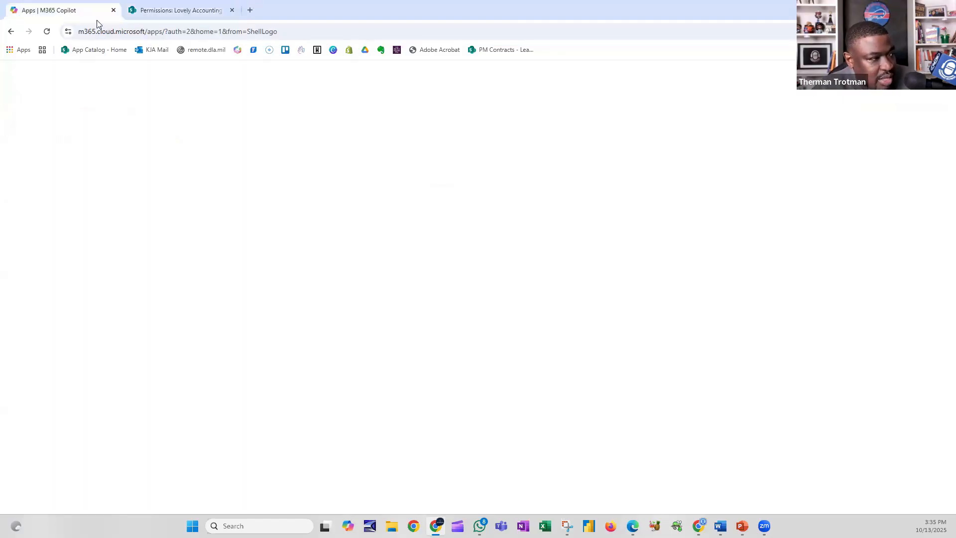
pyautogui.click(759, 198)
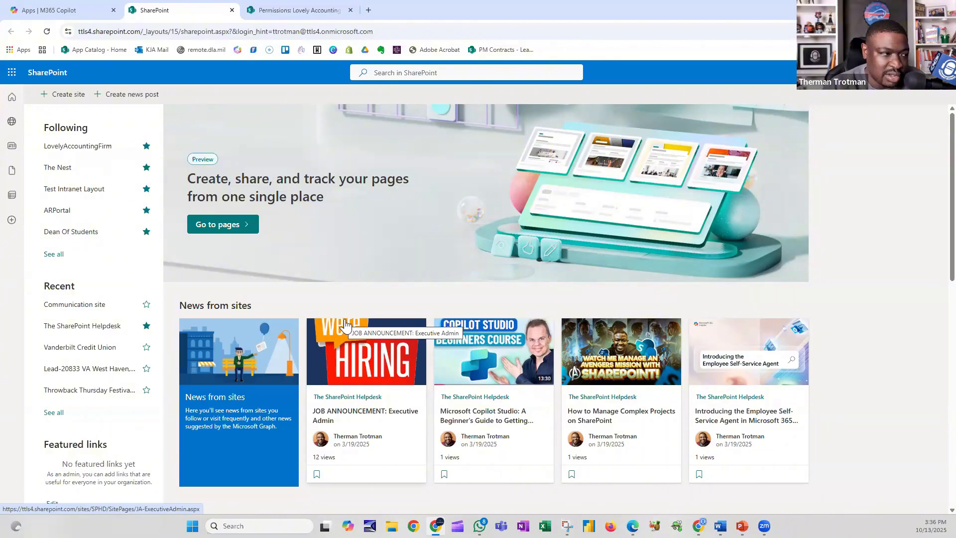
pyautogui.click(301, 10)
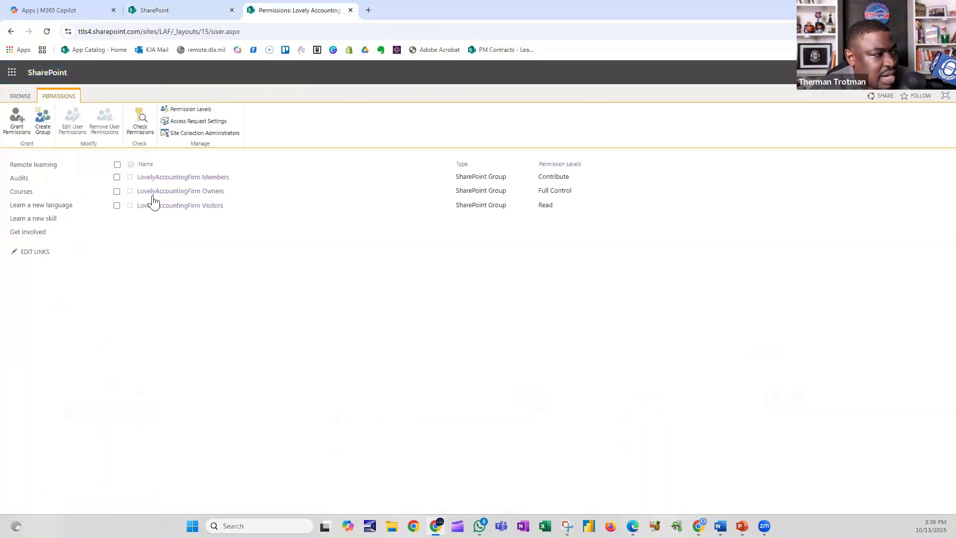
# Step: Leave the permissions page and return to the Lovely Accounting Firm home page by way of the Audits page
pyautogui.click(20, 96)
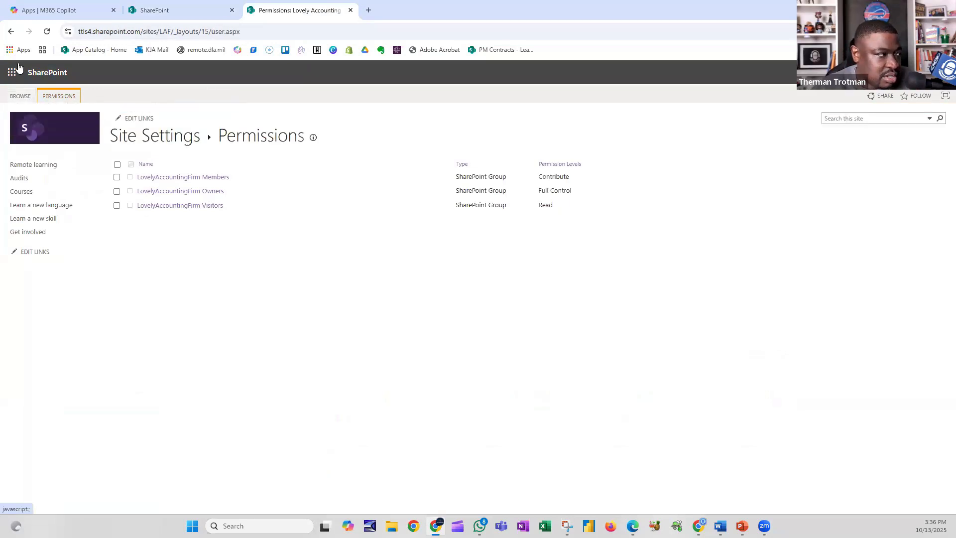
pyautogui.click(55, 70)
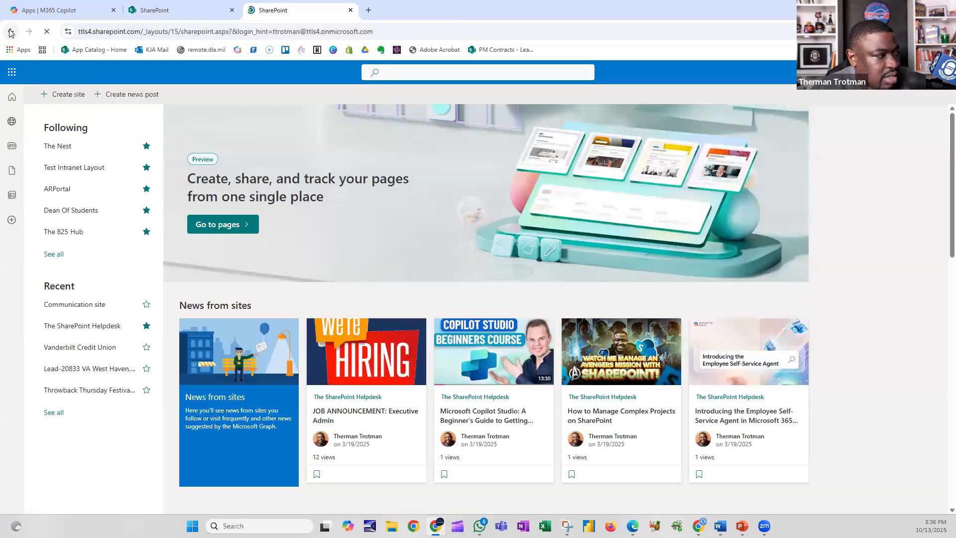
pyautogui.click(10, 31)
pyautogui.rightClick(10, 31)
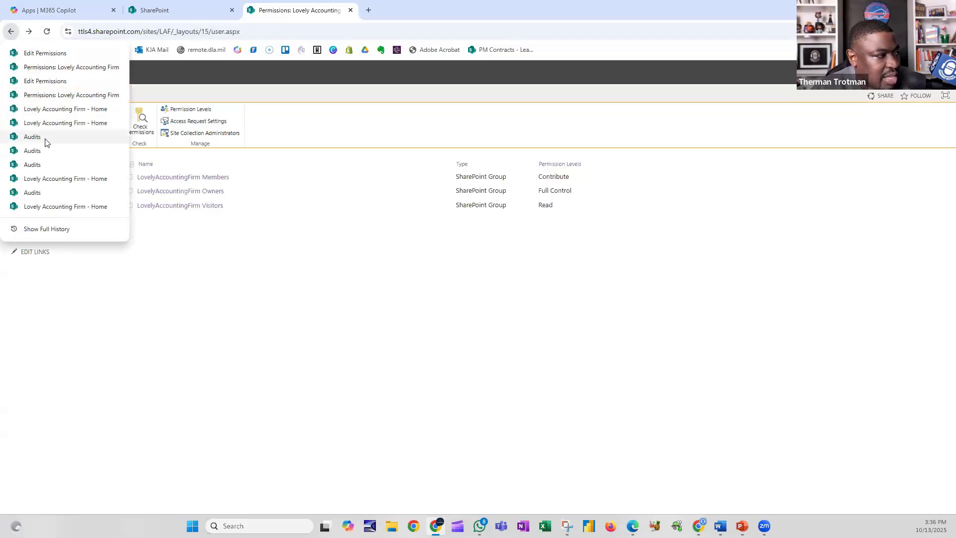
pyautogui.click(97, 163)
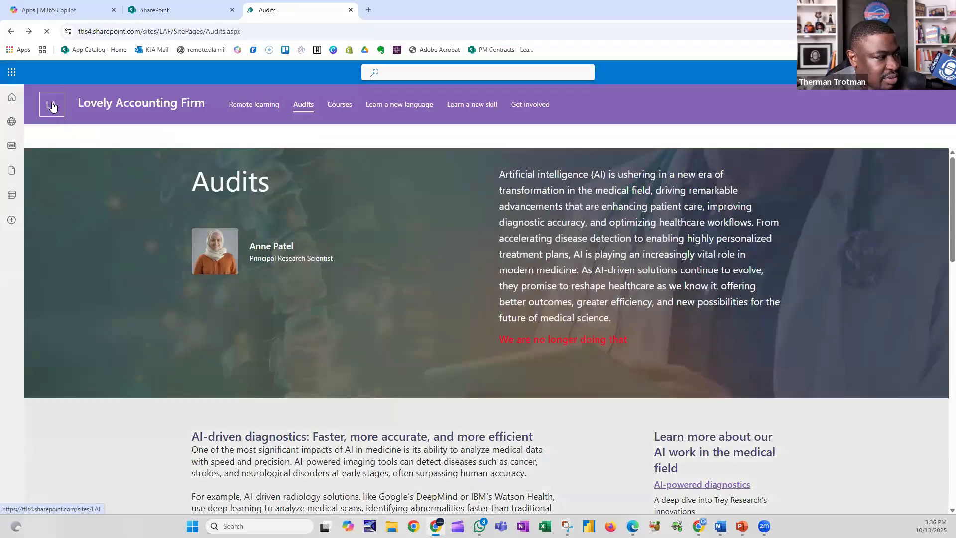
pyautogui.click(58, 114)
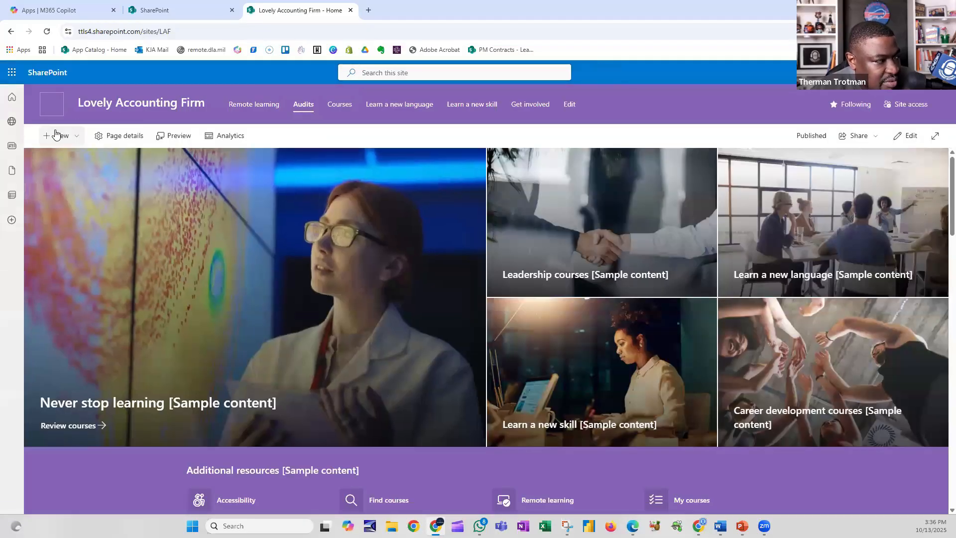
# Step: Check which kinds of new content can be created on the Lovely Accounting Firm site
pyautogui.click(55, 135)
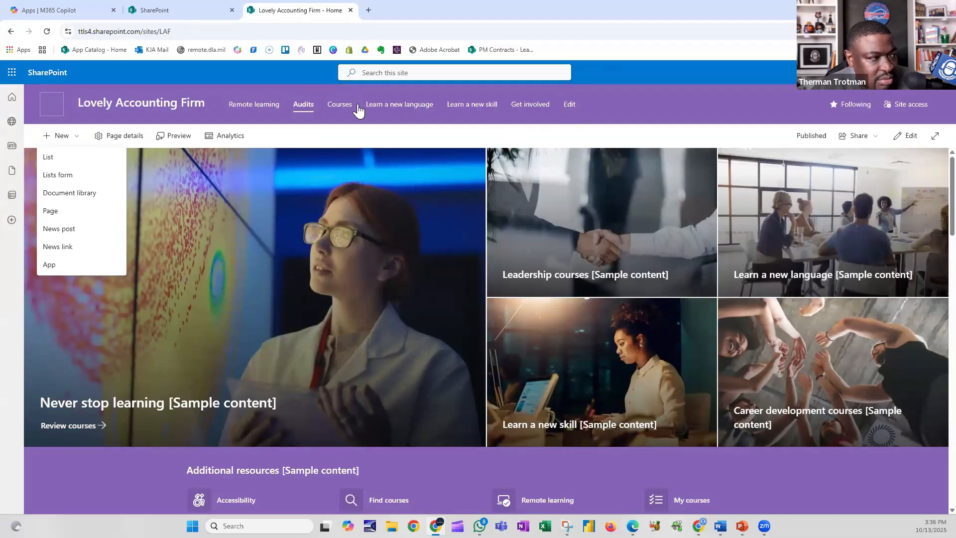
pyautogui.click(616, 138)
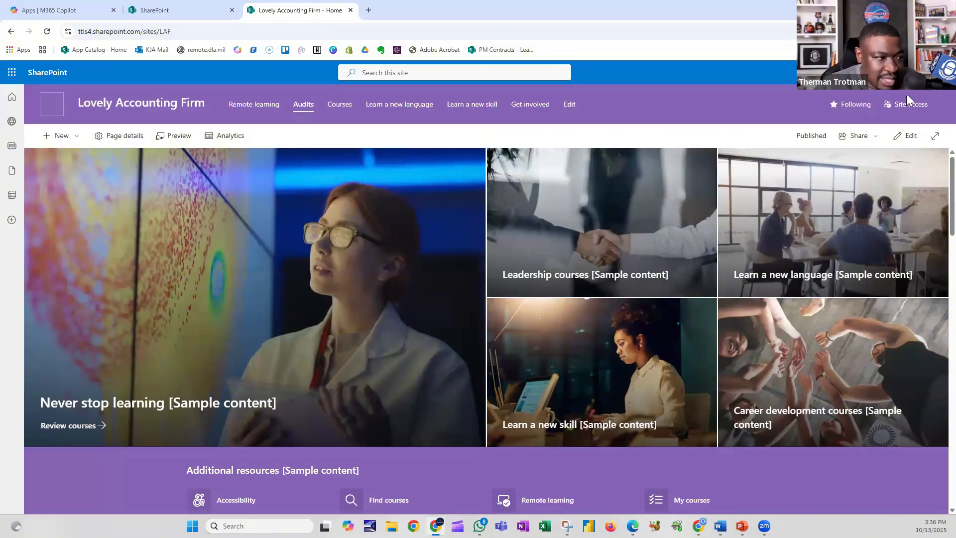
# Step: Open the site's advanced permissions settings and check the permission level of the LovelyAccountingFirm Members group
pyautogui.click(896, 72)
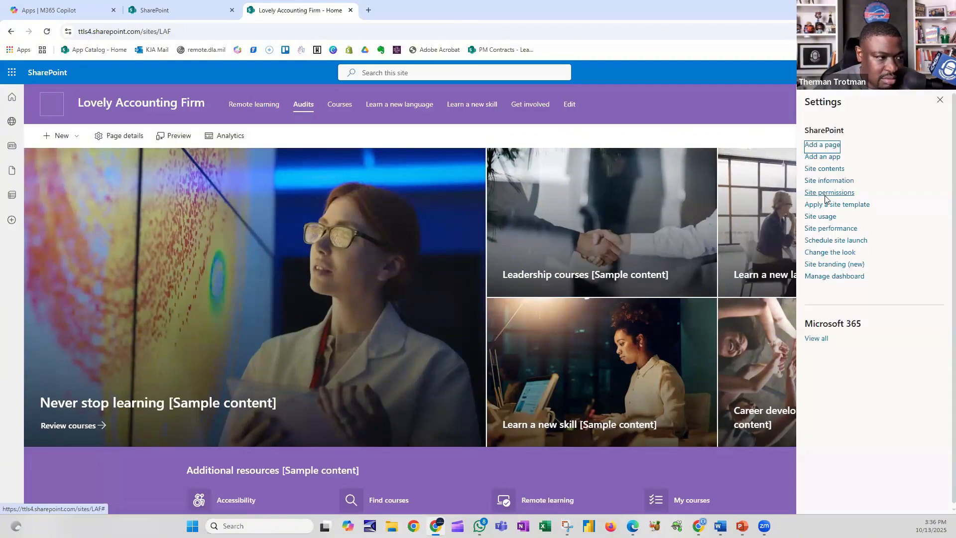
pyautogui.click(828, 193)
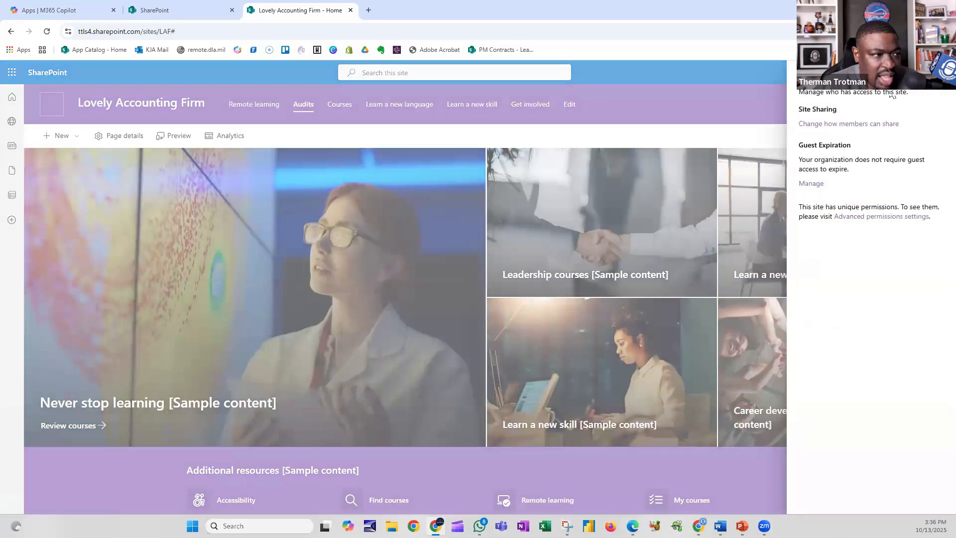
pyautogui.click(861, 217)
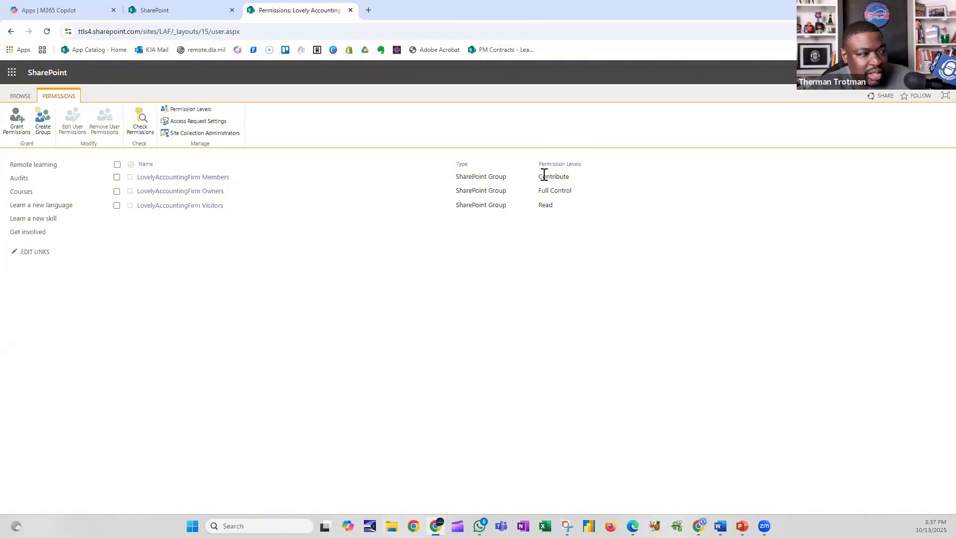
pyautogui.moveTo(327, 183); pyautogui.dragTo(169, 178)
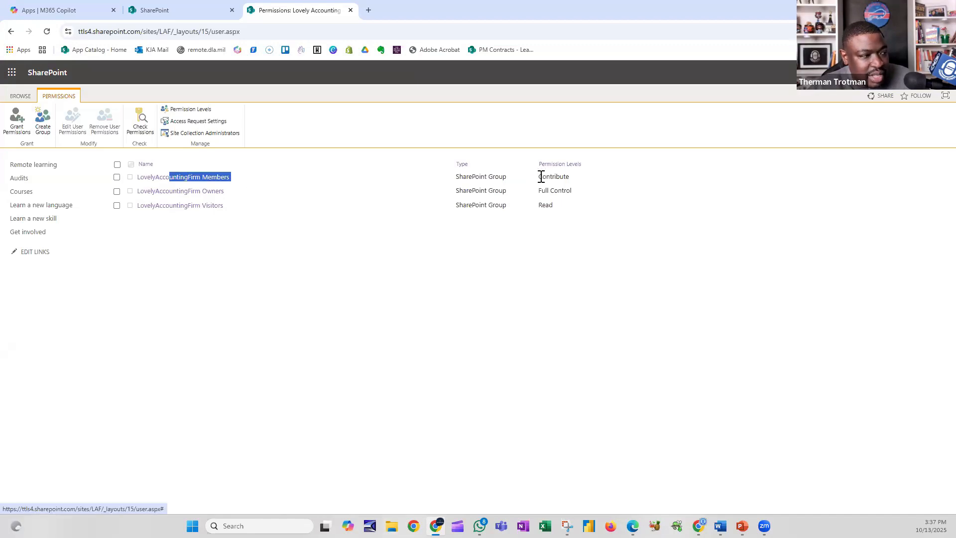
pyautogui.doubleClick(560, 176)
pyautogui.click(555, 338)
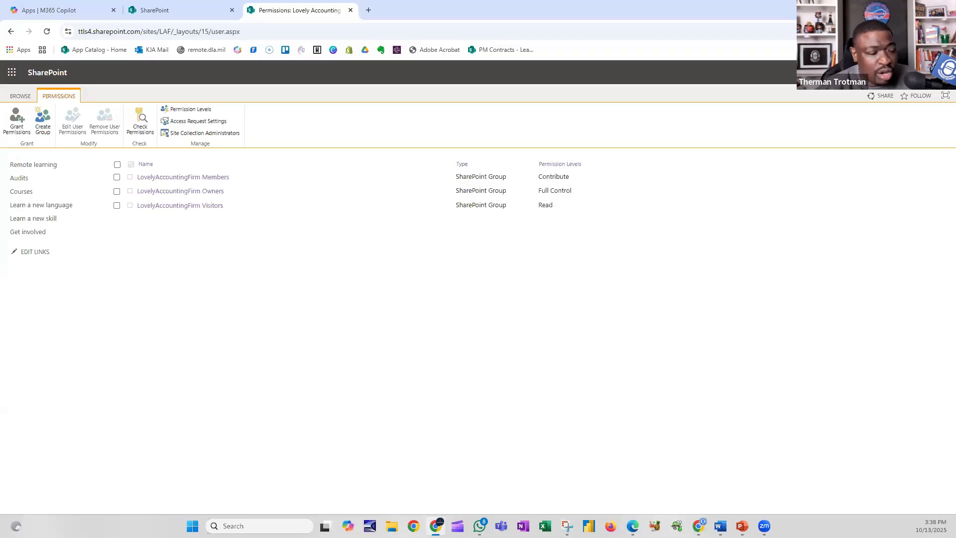
pyautogui.click(140, 4)
pyautogui.click(318, 9)
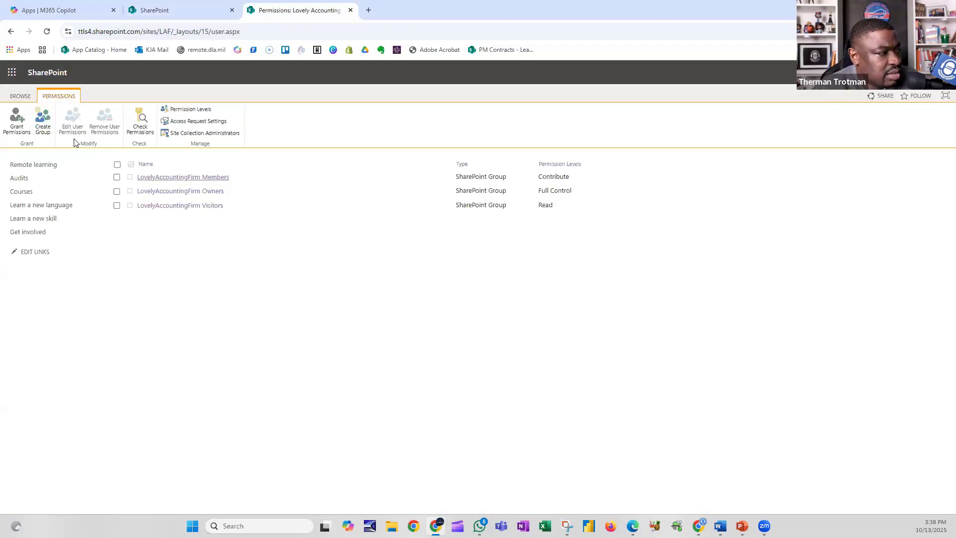
# Step: Return to the Lovely Accounting Firm home page, open it for editing, and republish it
pyautogui.click(20, 96)
pyautogui.click(44, 141)
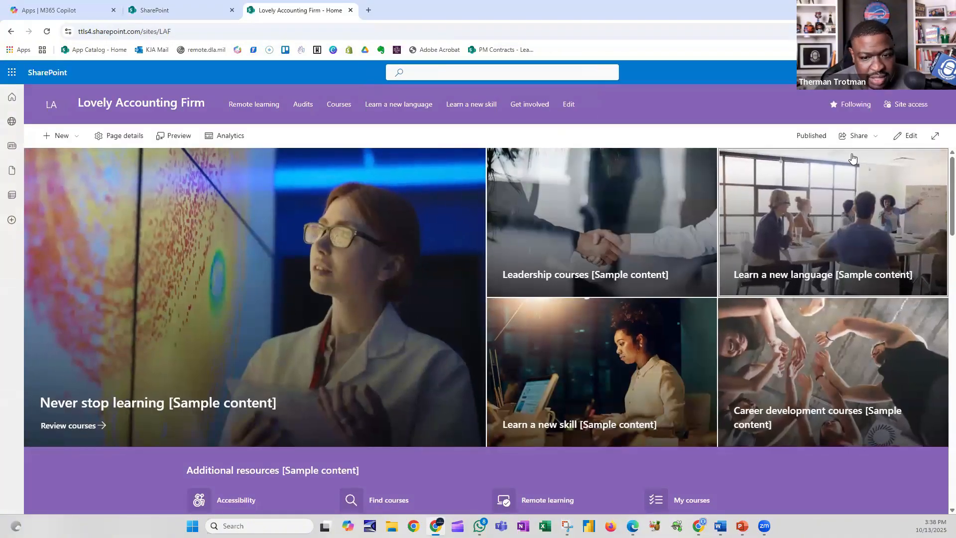
pyautogui.click(907, 141)
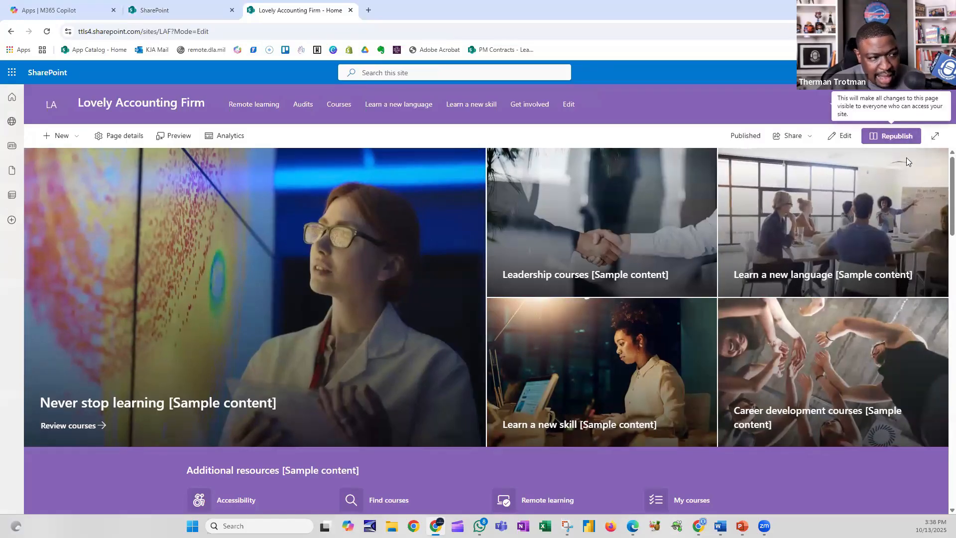
pyautogui.click(841, 136)
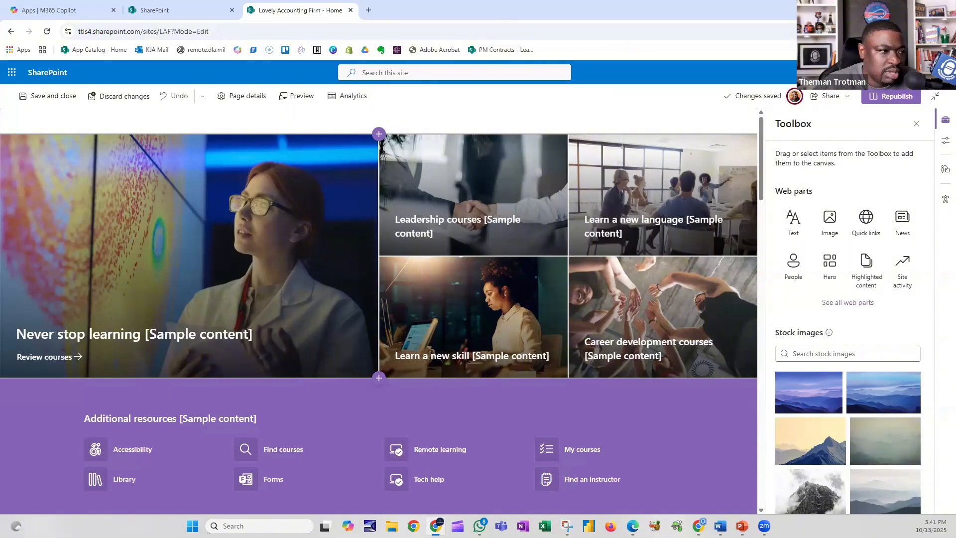
pyautogui.click(890, 101)
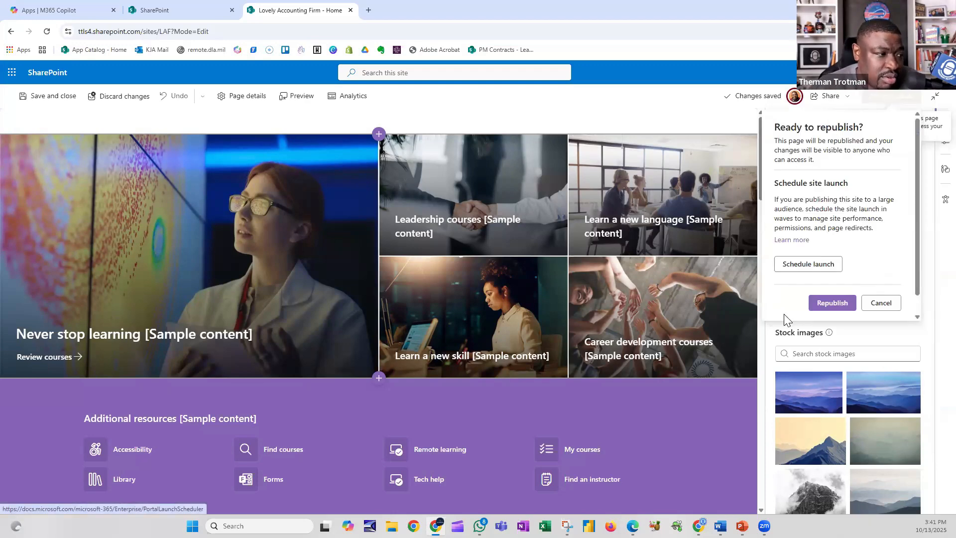
pyautogui.click(832, 302)
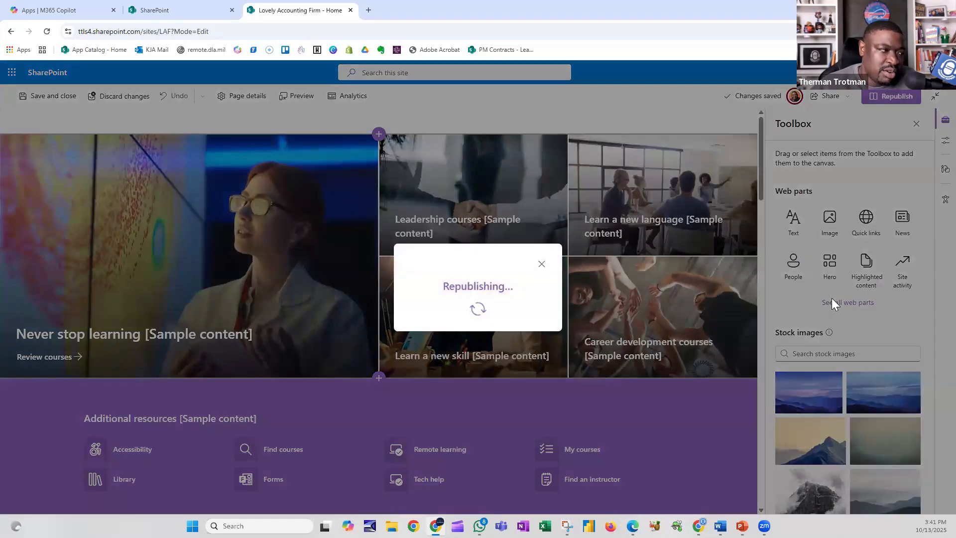
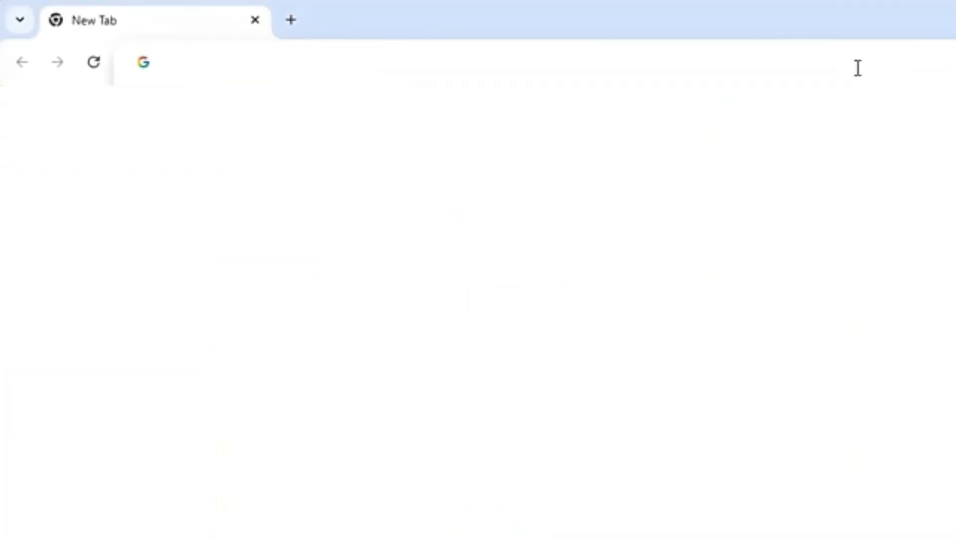
# Step: Go to blog.insightfulaccountant.com in a new browser tab and look through its Premium Member Content page
pyautogui.write('blog.insightfulaccountant.com')
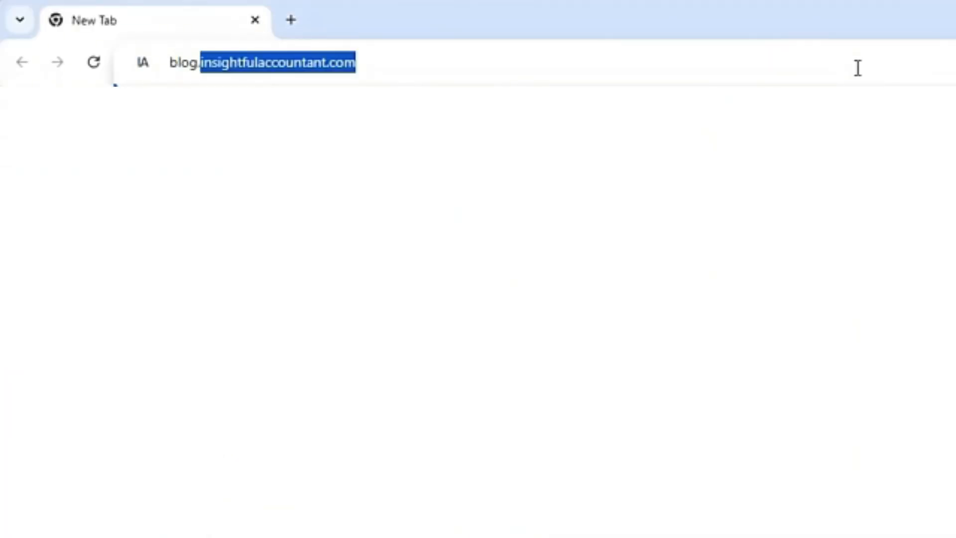
pyautogui.press('Return')
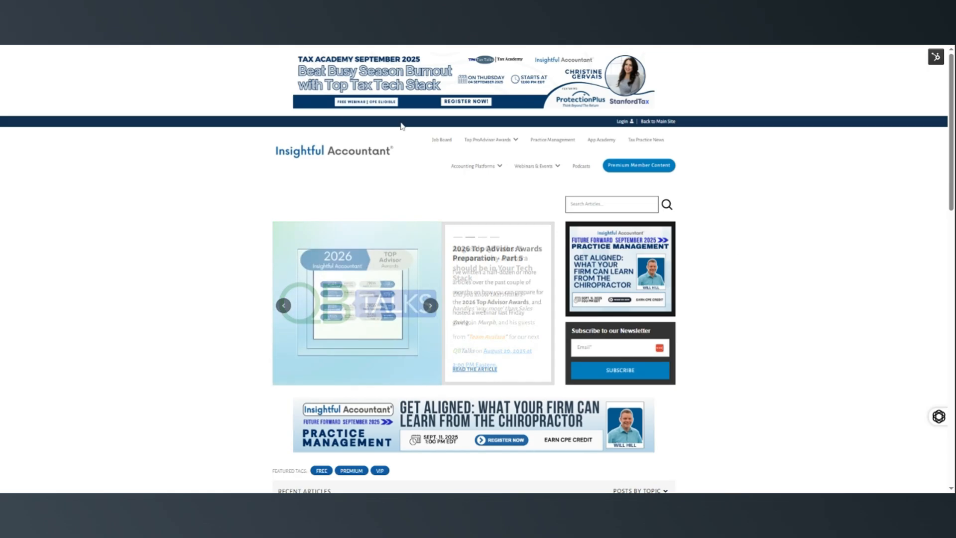
pyautogui.click(639, 166)
pyautogui.scroll(-15, 639, 171)
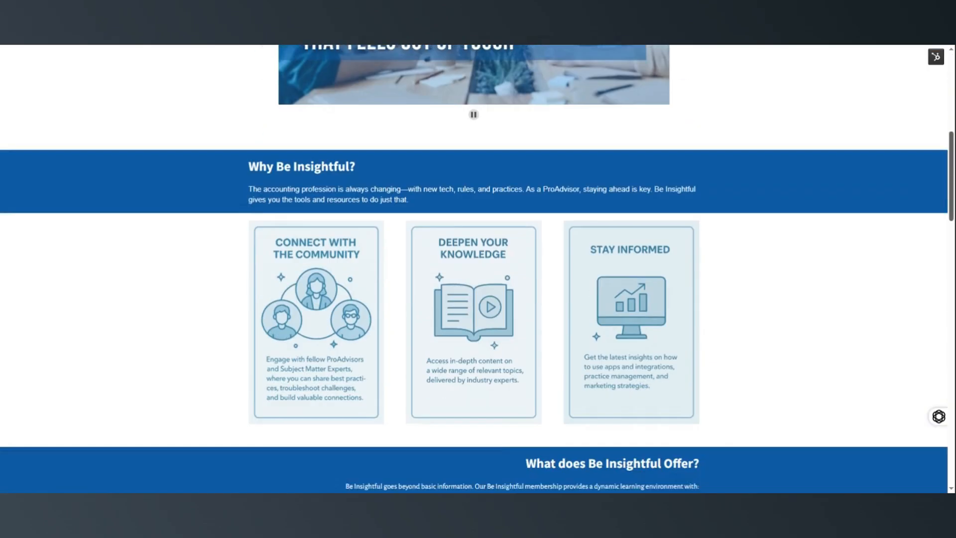